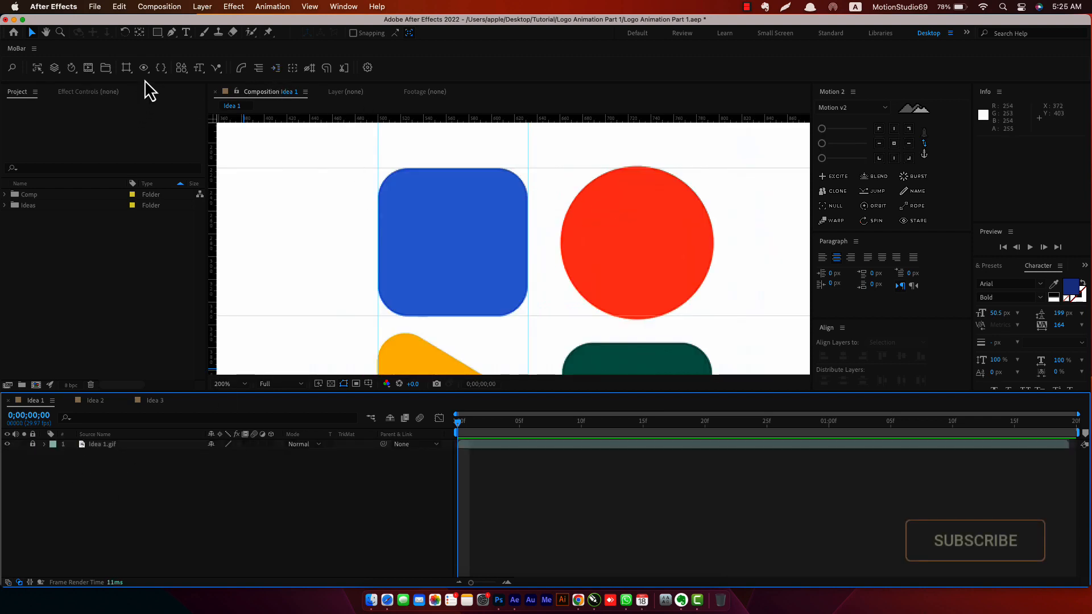
- Draw a rectangle shape over the blue rounded square within the guides and centre its anchor point
click(157, 32)
mouse_move(391, 186)
mouse_down()
mouse_move(407, 224)
mouse_move(418, 217)
mouse_move(403, 197)
mouse_move(483, 308)
mouse_move(528, 316)
mouse_up()
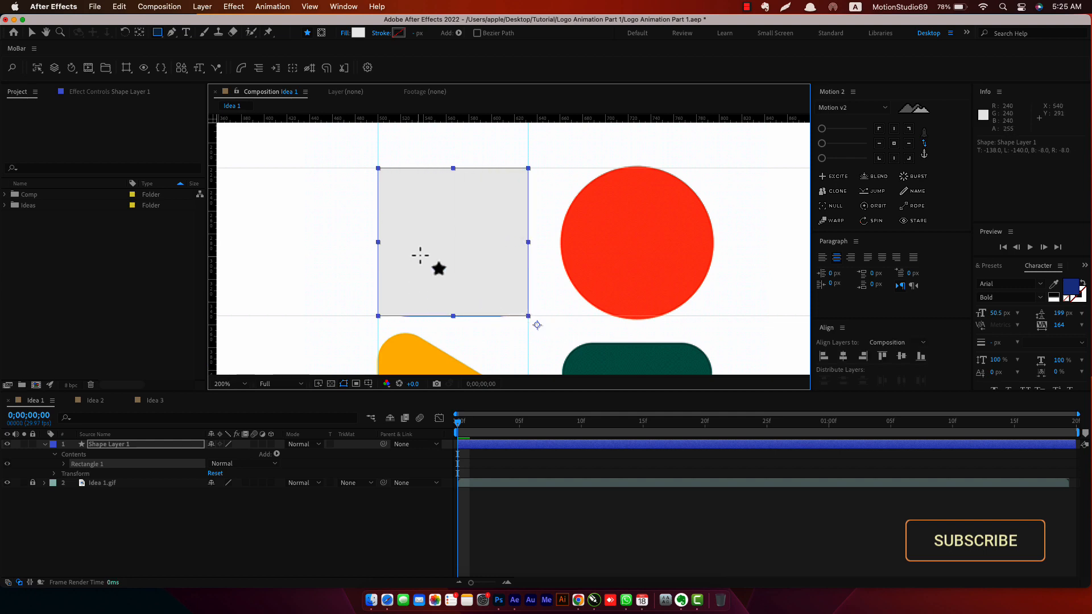
click(894, 143)
click(120, 446)
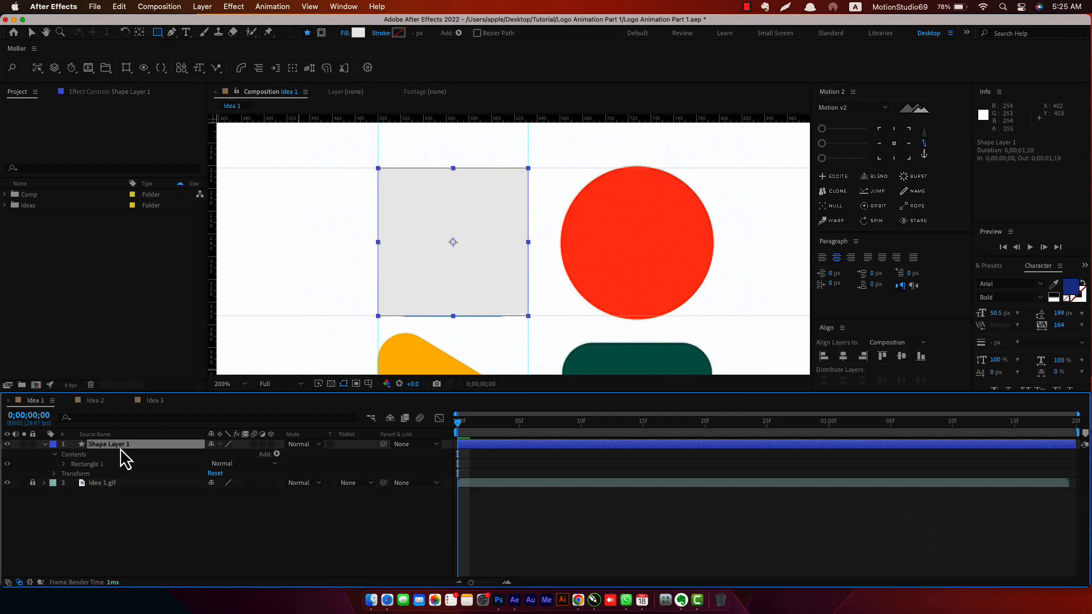
- Fill the rectangle with the red sampled from the reference circle and lower the layer's opacity to 60%
click(358, 33)
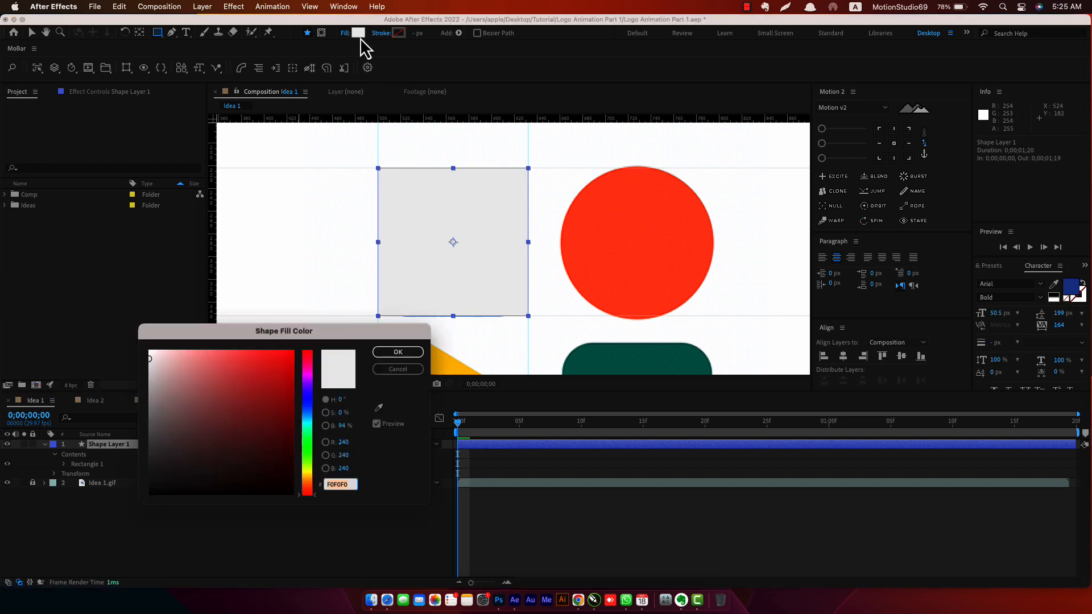
click(380, 408)
click(574, 299)
click(419, 353)
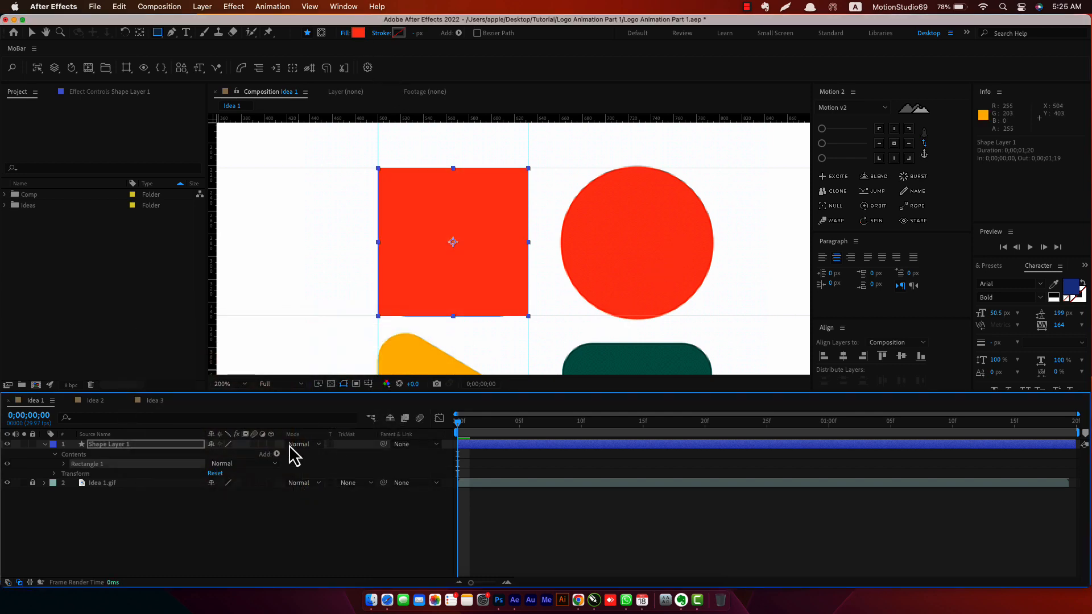
key(t)
drag(214, 454, 194, 456)
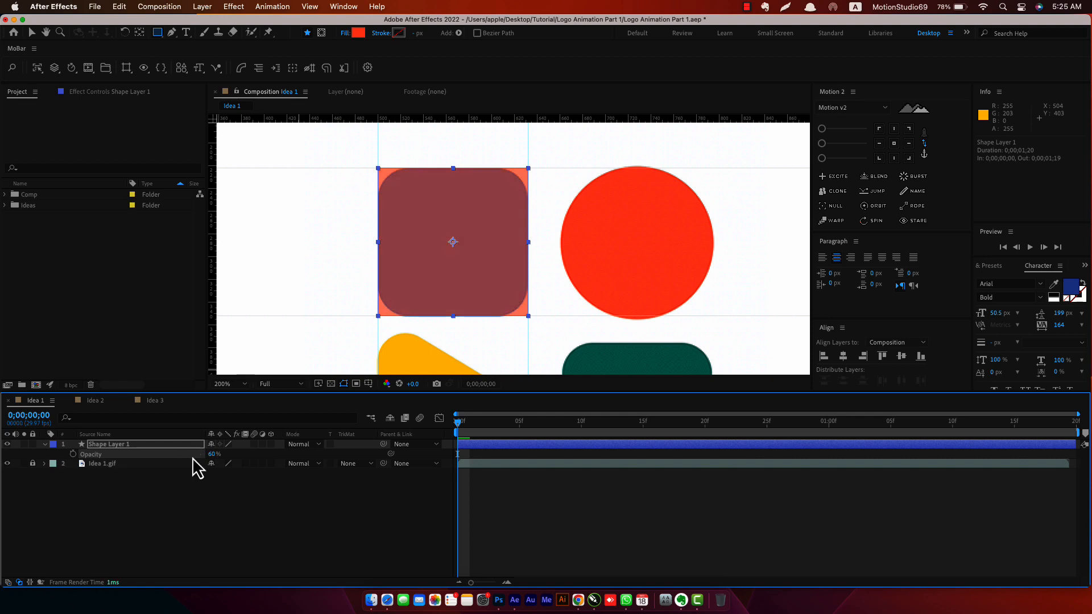
- Set the rectangle path's corner roundness to 31
click(153, 445)
key(super+f)
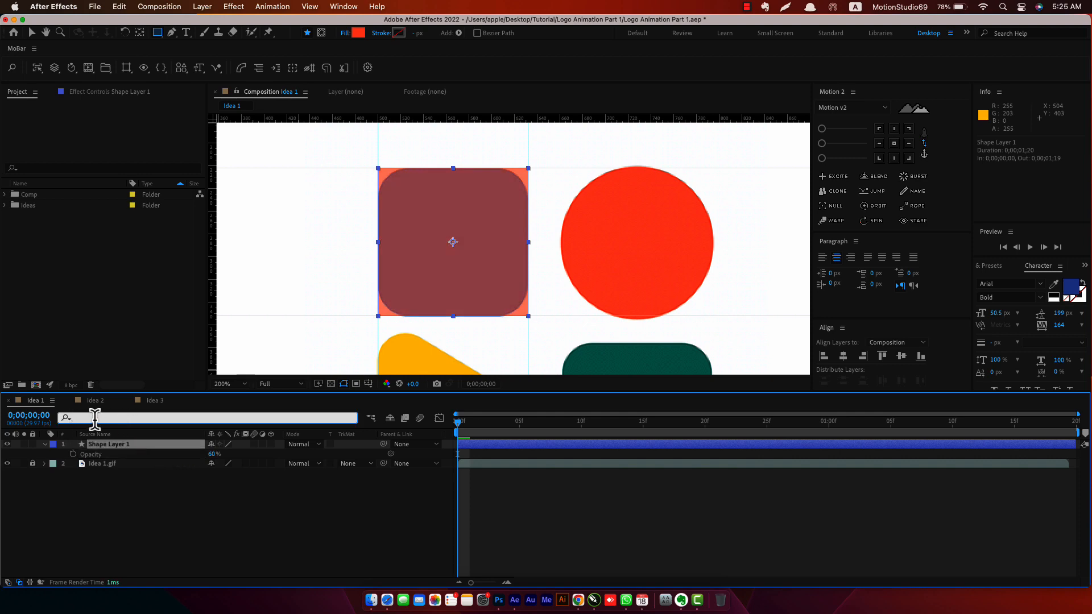
text(roun)
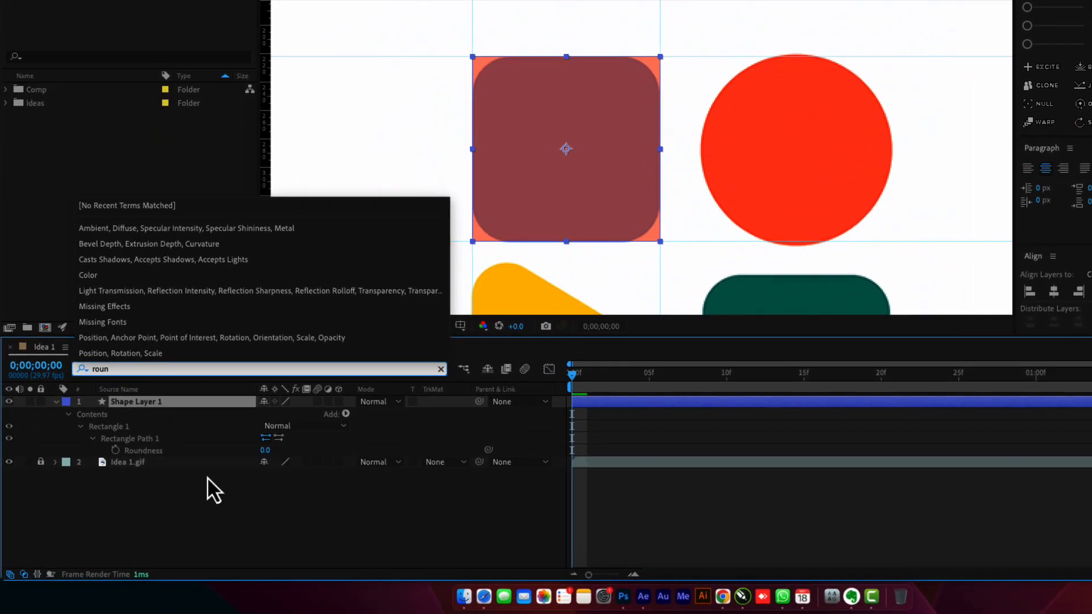
click(266, 451)
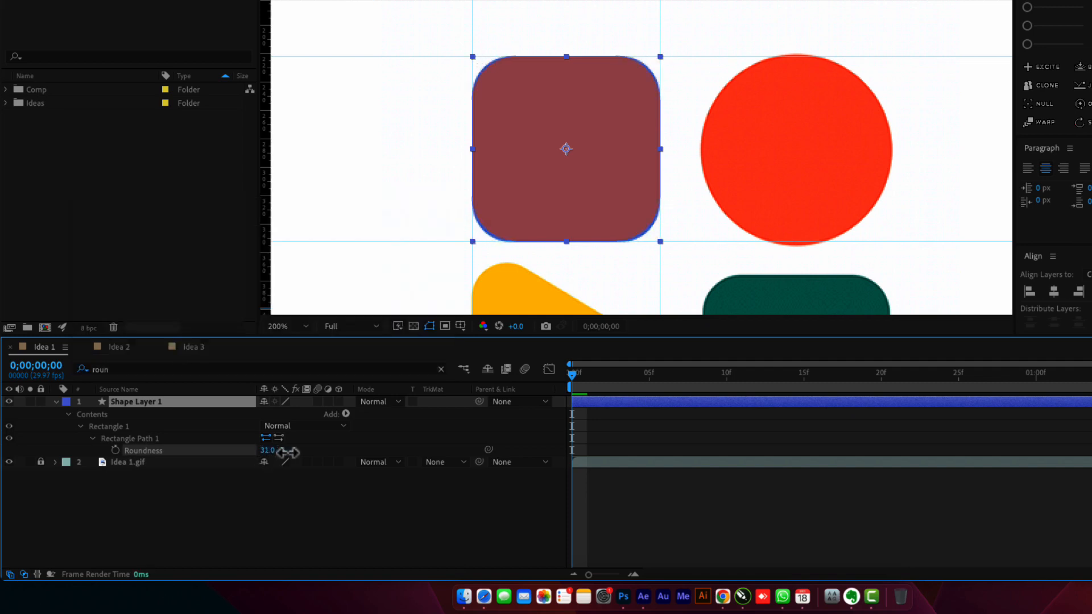
drag(287, 452, 288, 452)
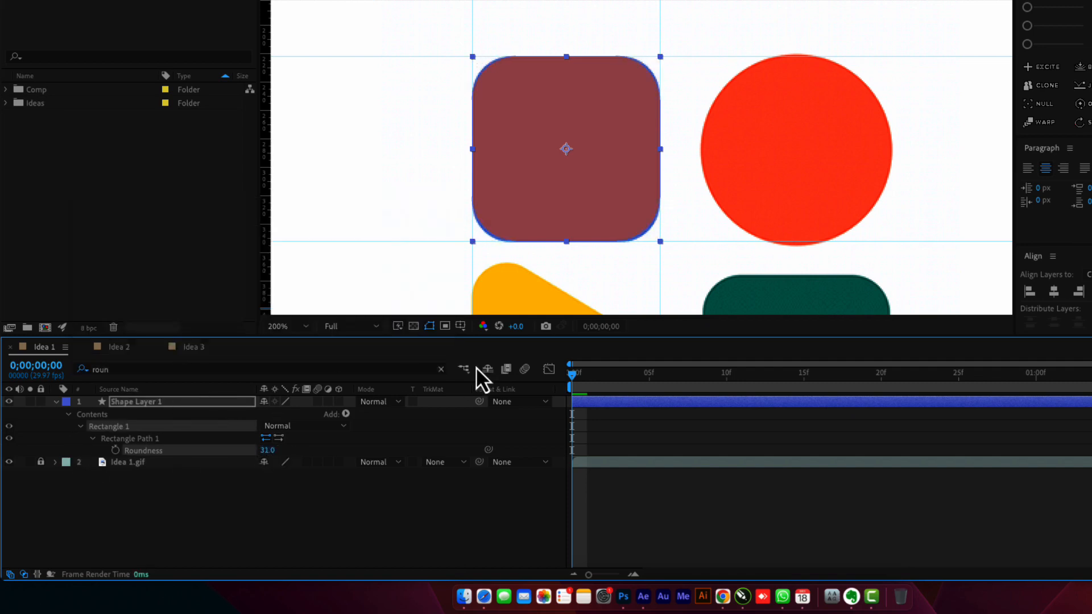
- Set the rectangle layer's opacity to 100% and rename the layer as 1
click(441, 370)
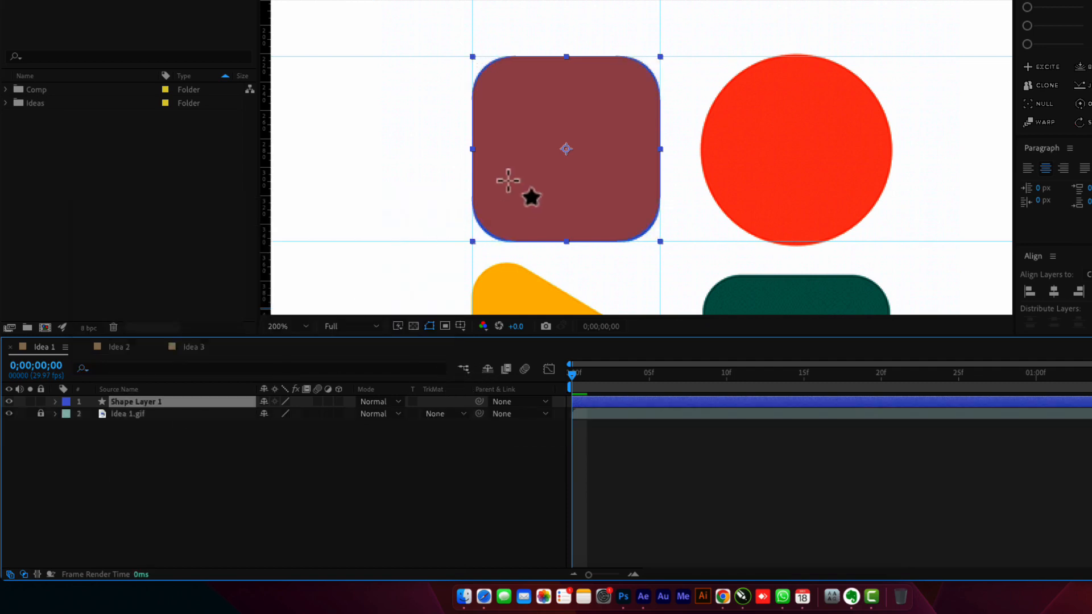
key(t)
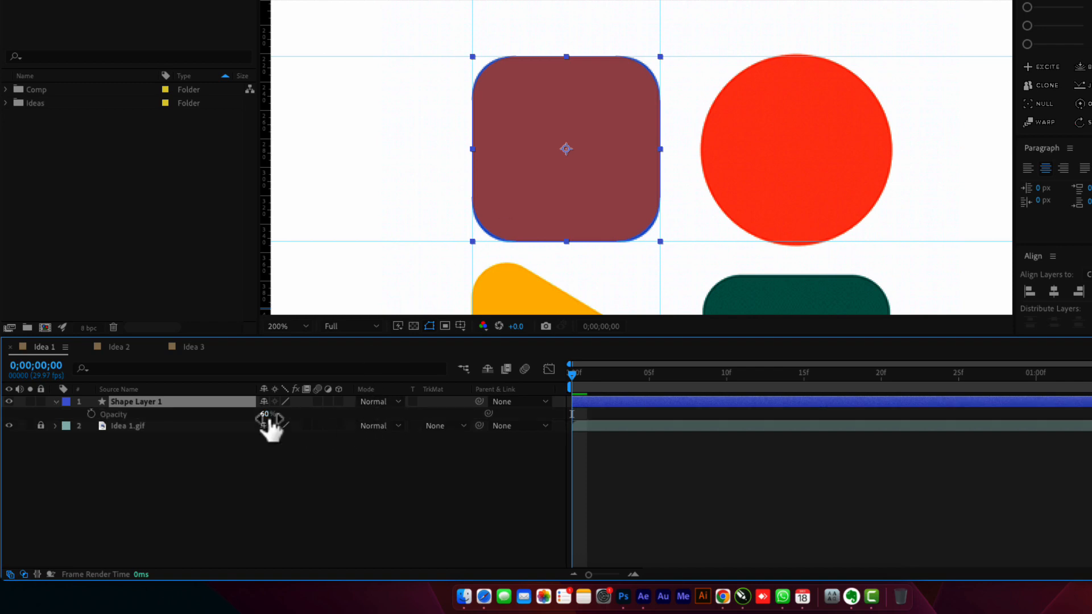
drag(271, 426, 301, 425)
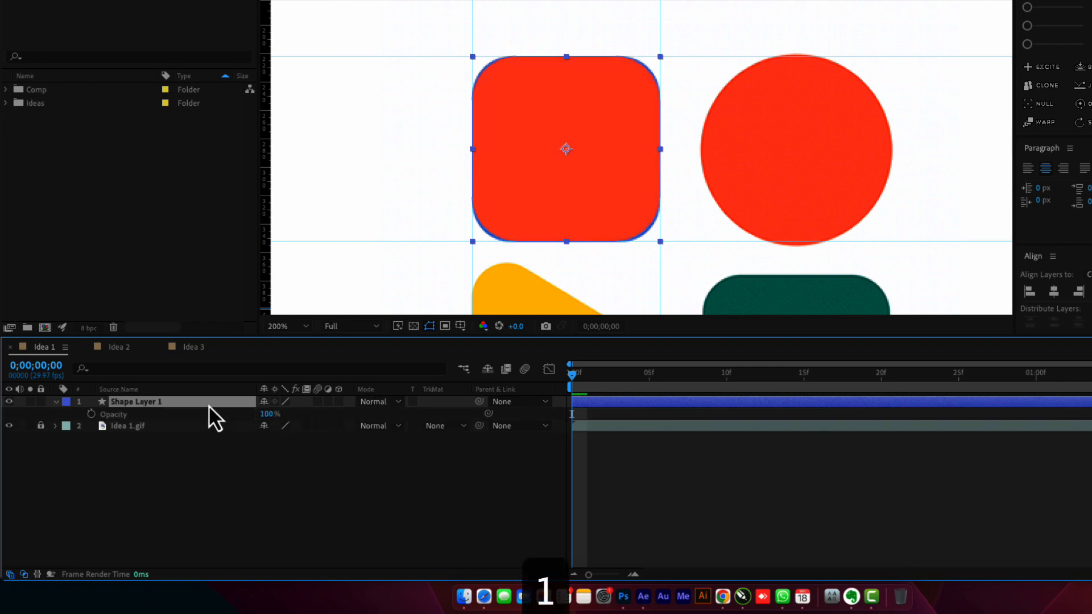
key(Return)
text(1)
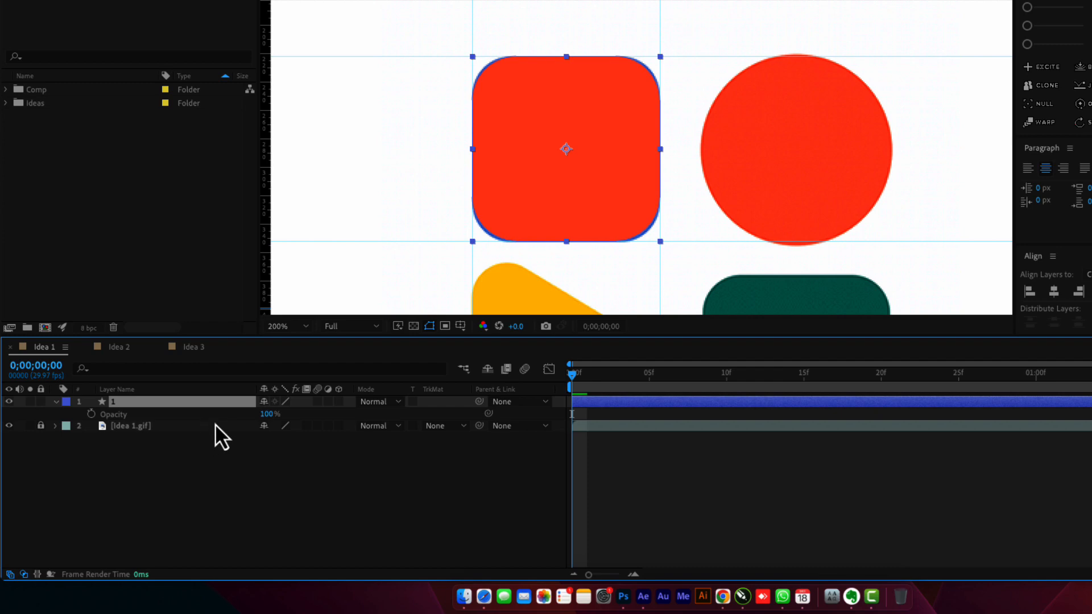
- Set the corner roundness of layer 1's rectangle to 26 and collapse the layer's properties
click(188, 369)
text(roud)
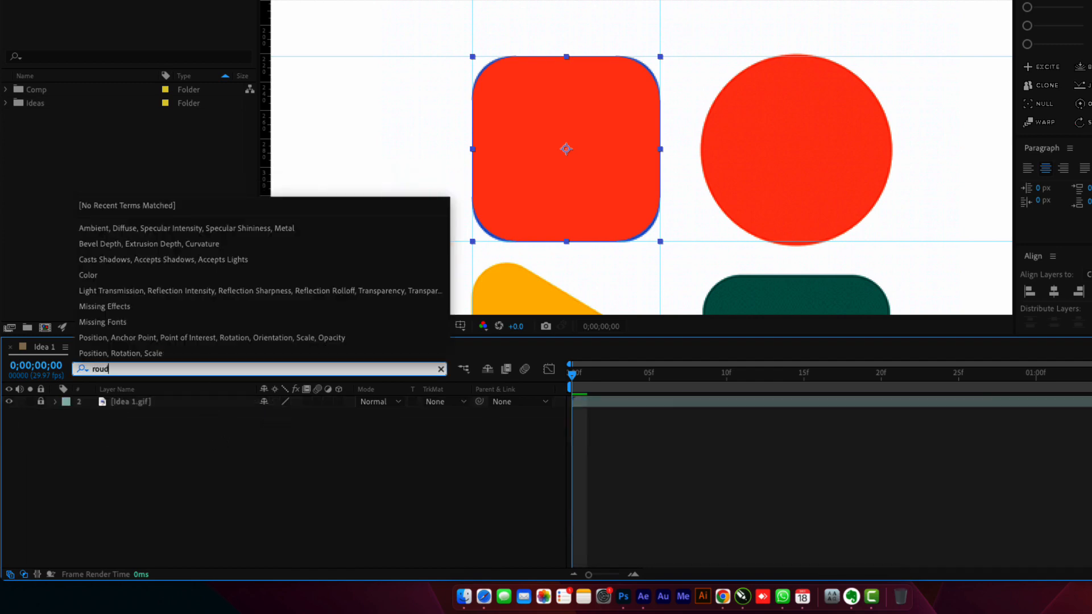
key(BackSpace)
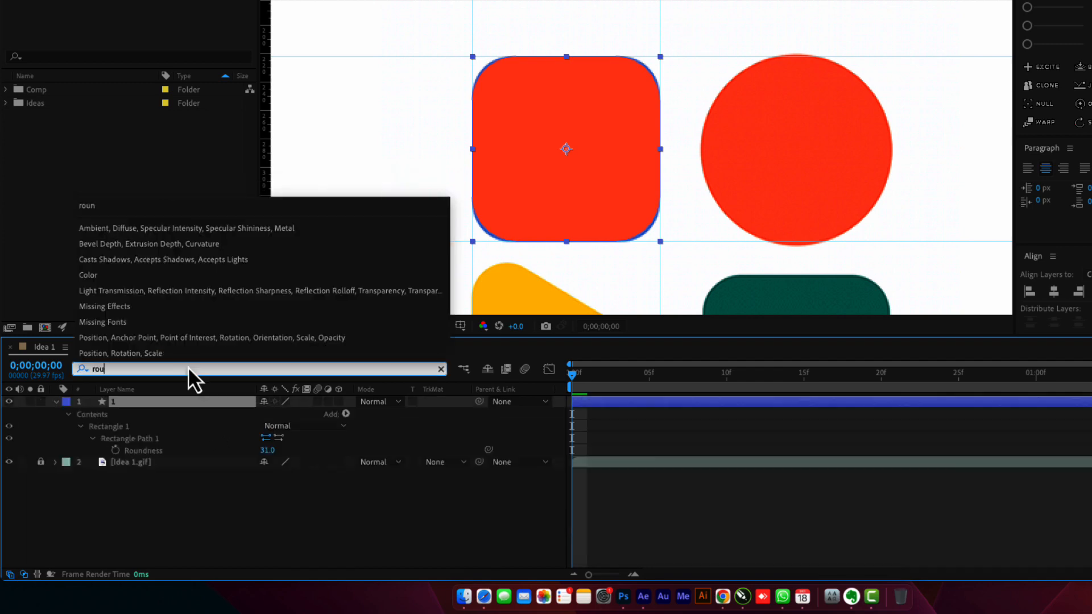
click(267, 454)
drag(269, 453, 266, 453)
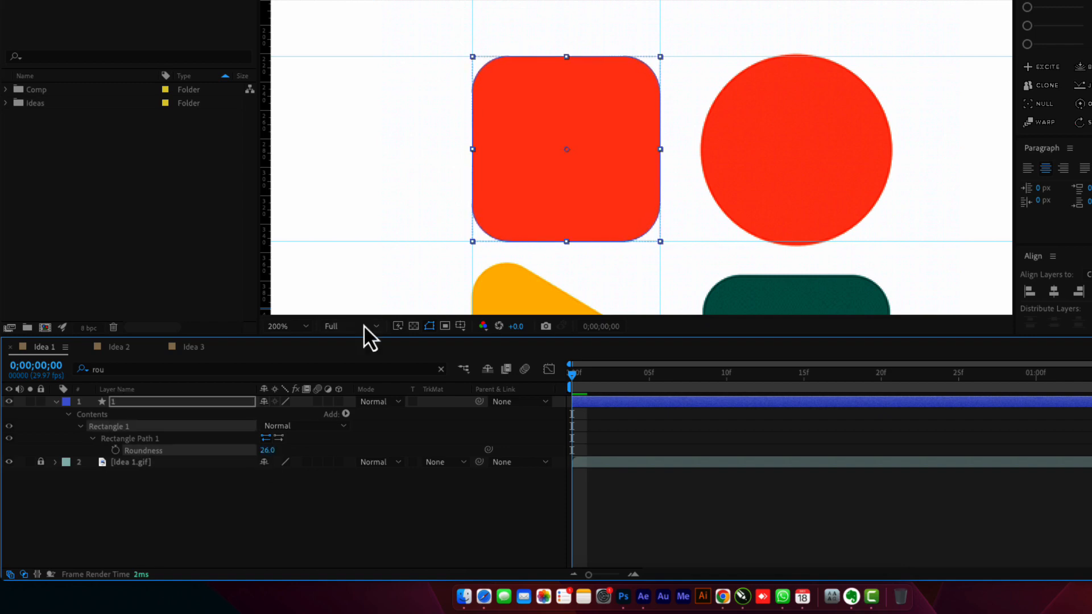
click(137, 403)
click(56, 402)
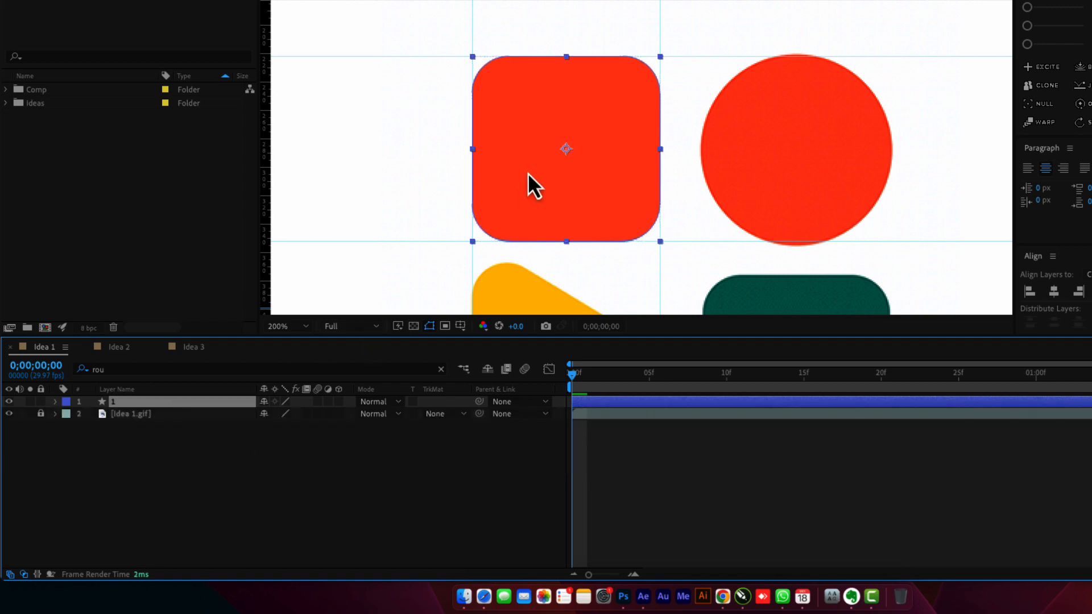
- Move to frame 1 in the timeline, duplicate layer 1 and rename the copy as 4
key(comma)
mouse_move(597, 375)
mouse_down()
mouse_move(930, 373)
mouse_move(597, 387)
mouse_move(587, 378)
mouse_up()
key(super+d)
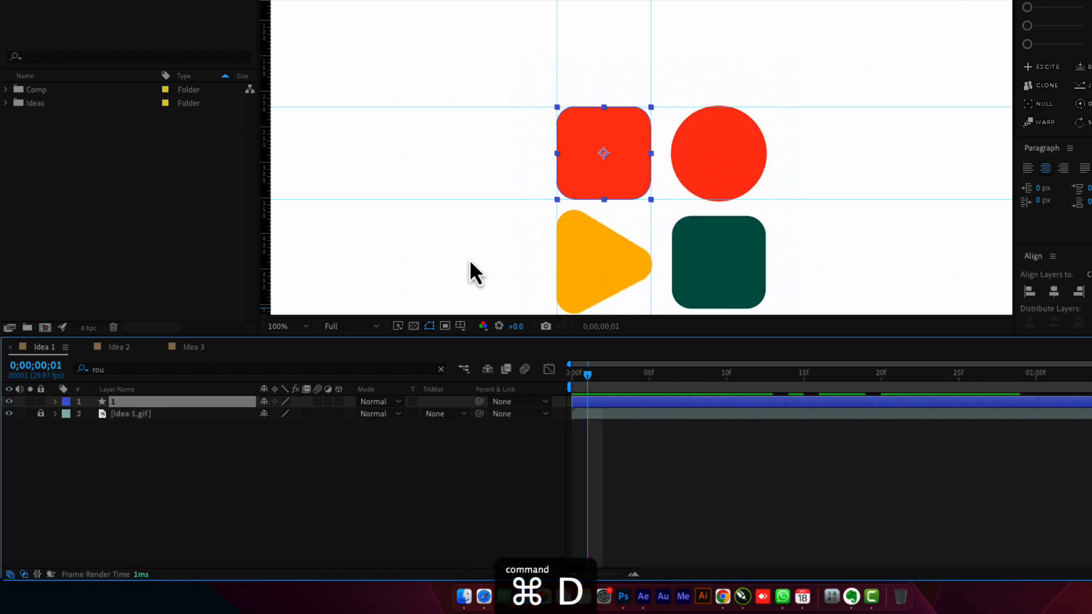
text(4)
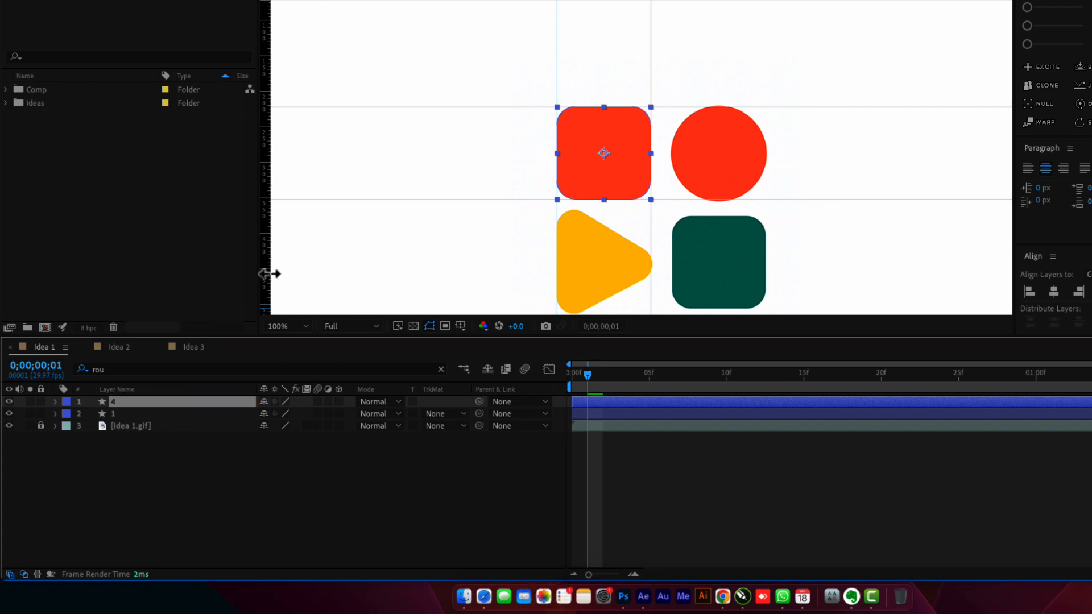
- Add guides along the green reference square's left and top edges and place layer 4's square over it
drag(269, 273, 672, 279)
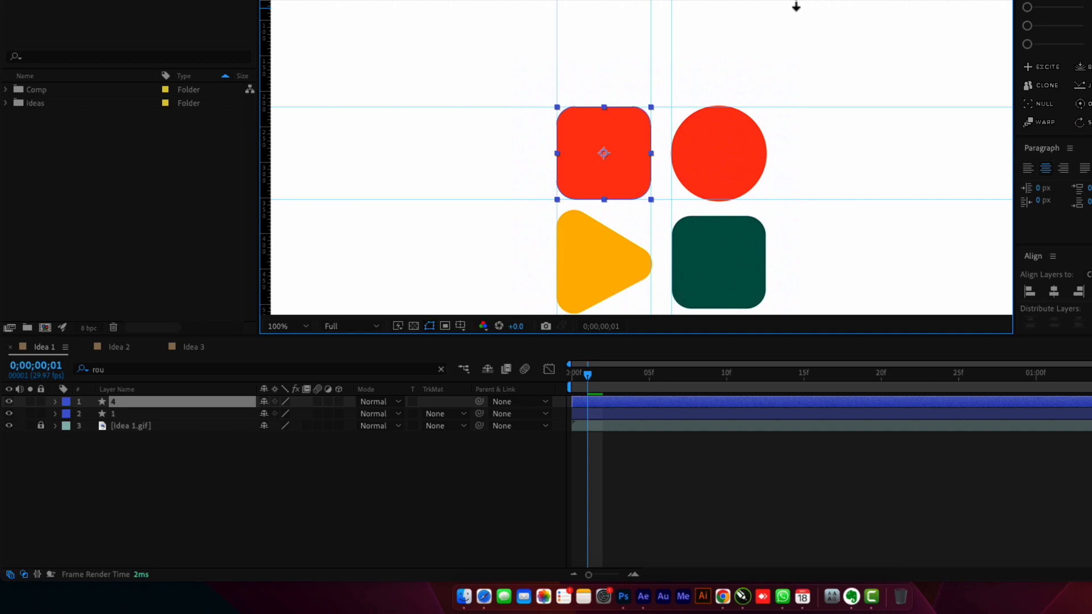
drag(795, 7, 741, 219)
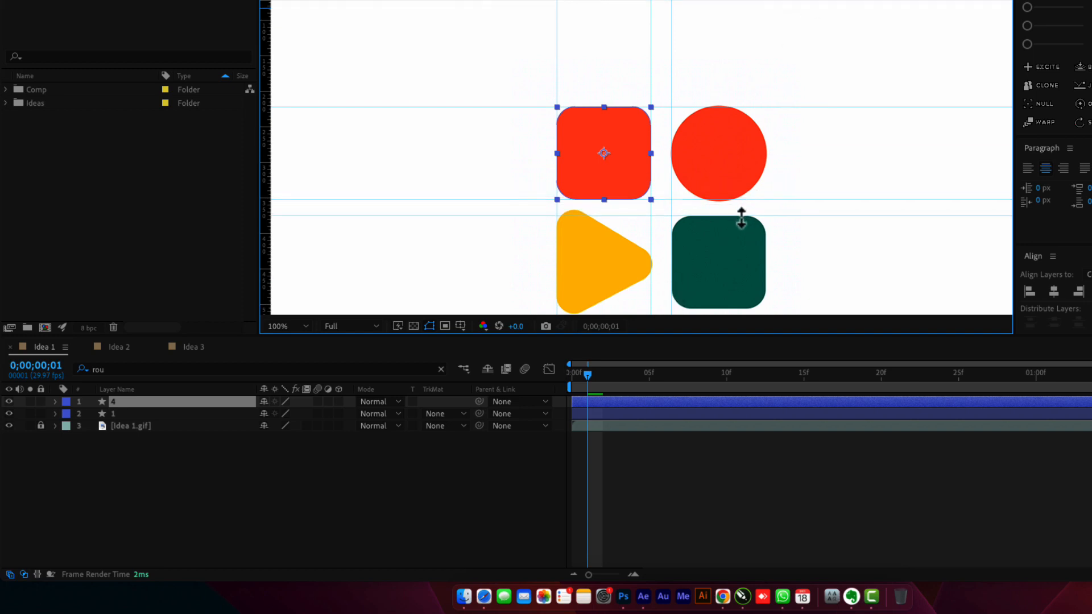
drag(606, 159, 704, 251)
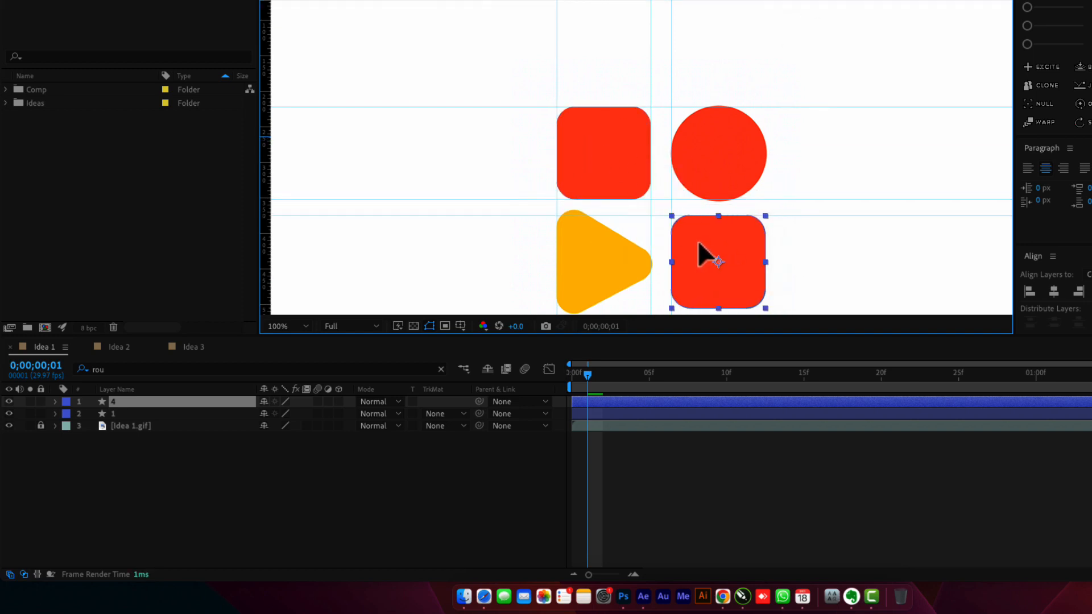
- Fill layer 4's square with the dark green 00796D sampled from the reference square, hiding the layer while sampling
click(10, 402)
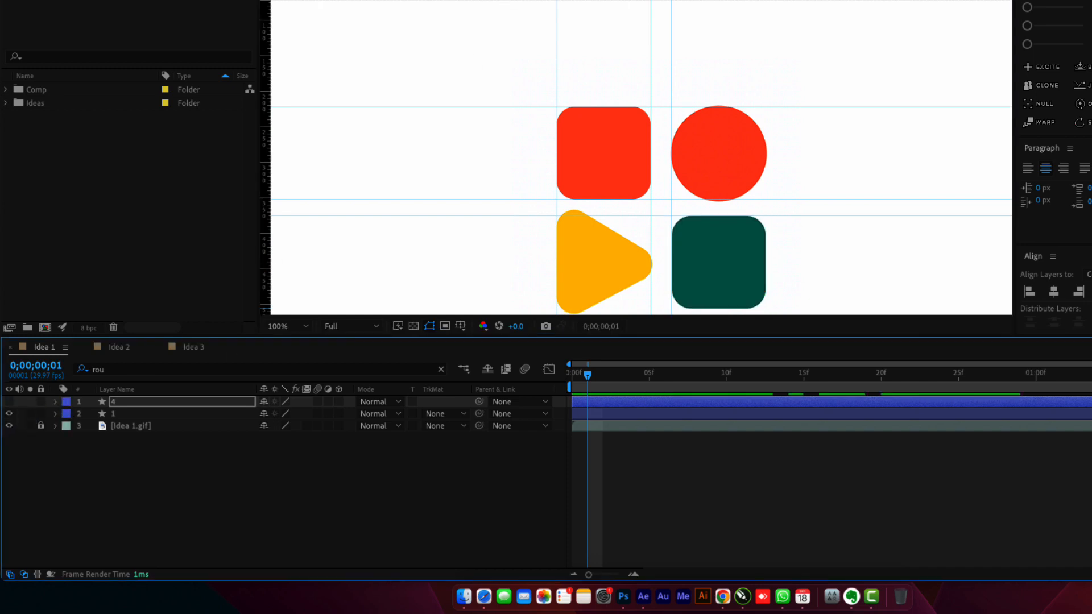
click(512, 1)
click(472, 356)
click(696, 273)
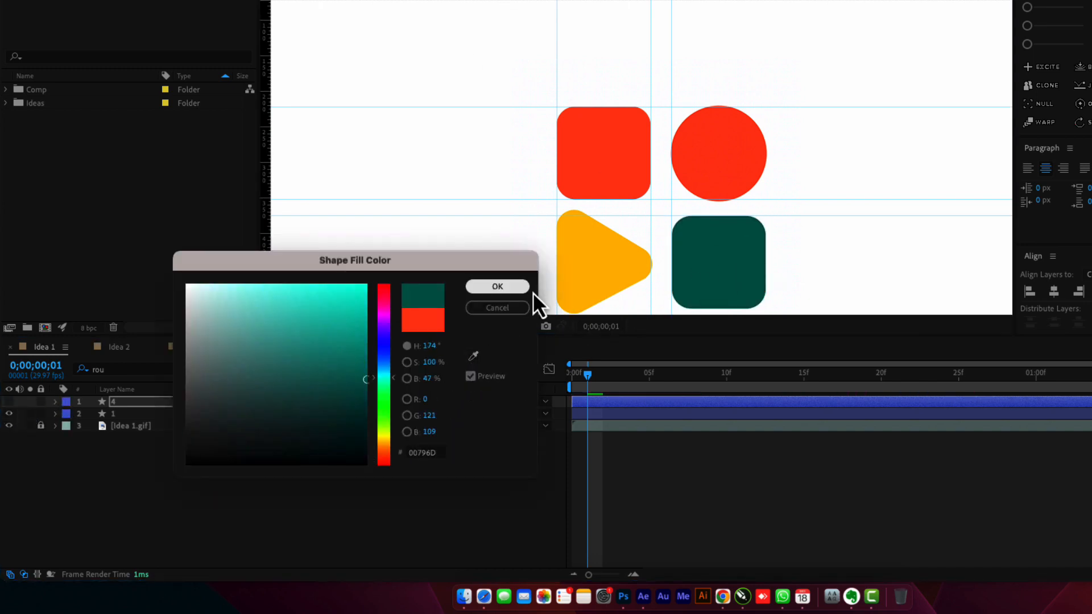
click(489, 290)
click(9, 402)
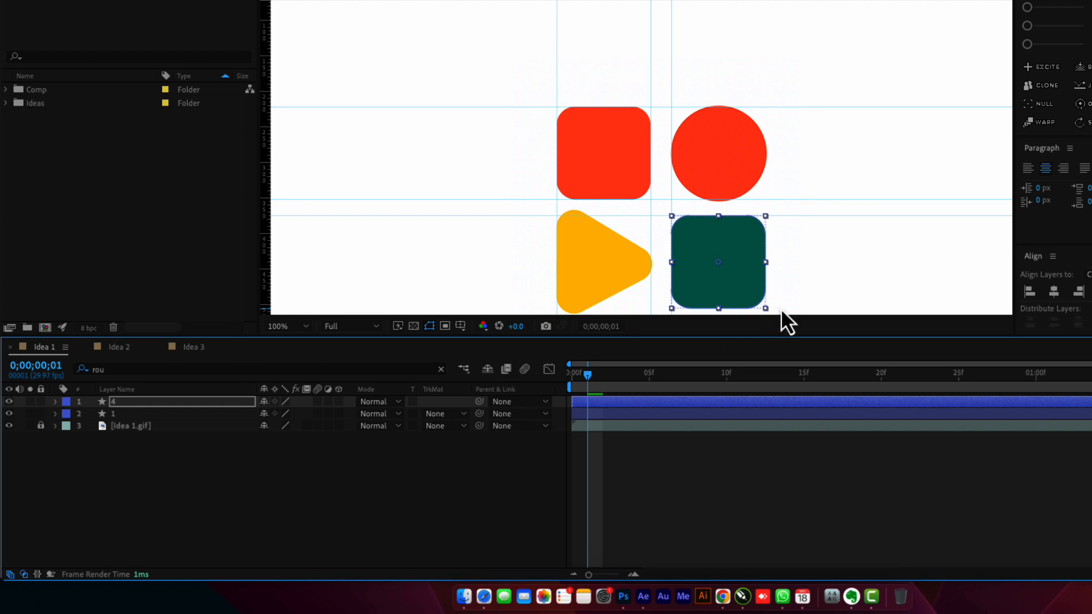
- Draw a circle about 132 px in diameter over the red reference circle on a new shape layer
click(181, 475)
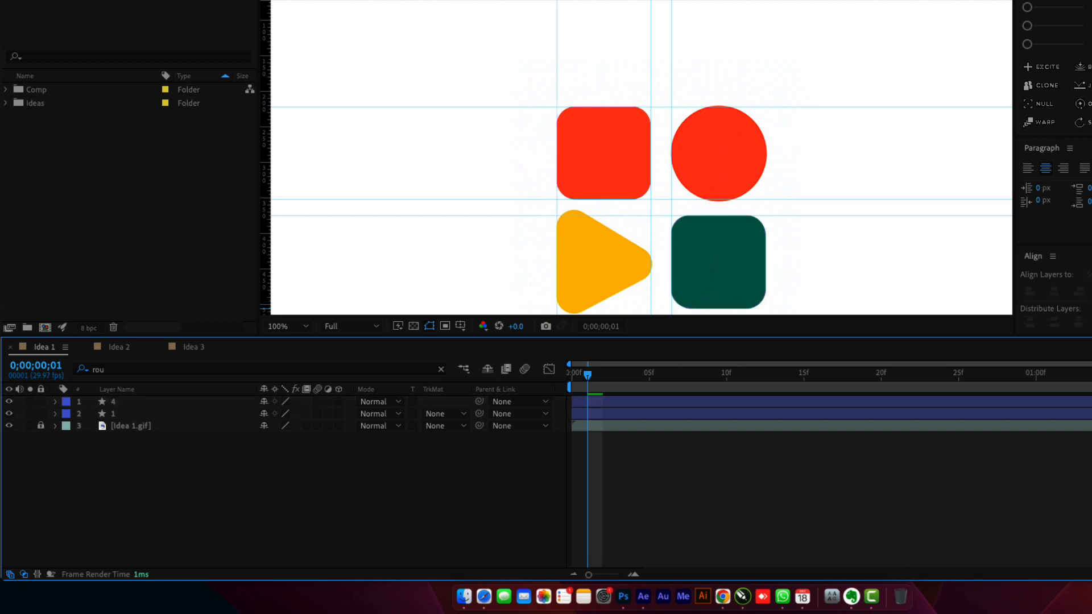
drag(705, 125, 769, 181)
key(shift+space)
key(shift+space)
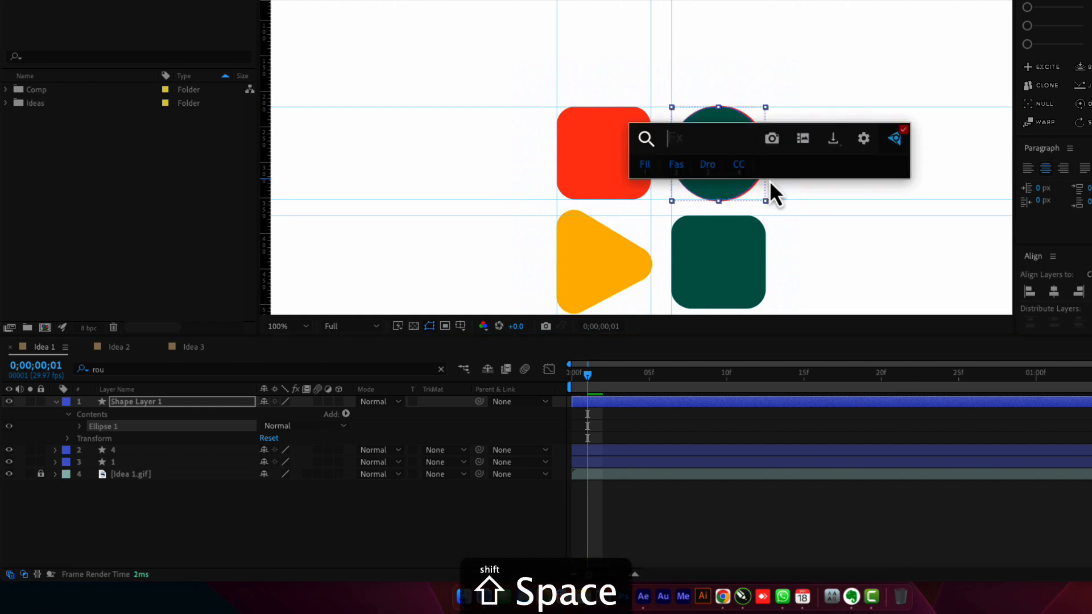
click(193, 405)
scroll(797, 117, up, 1)
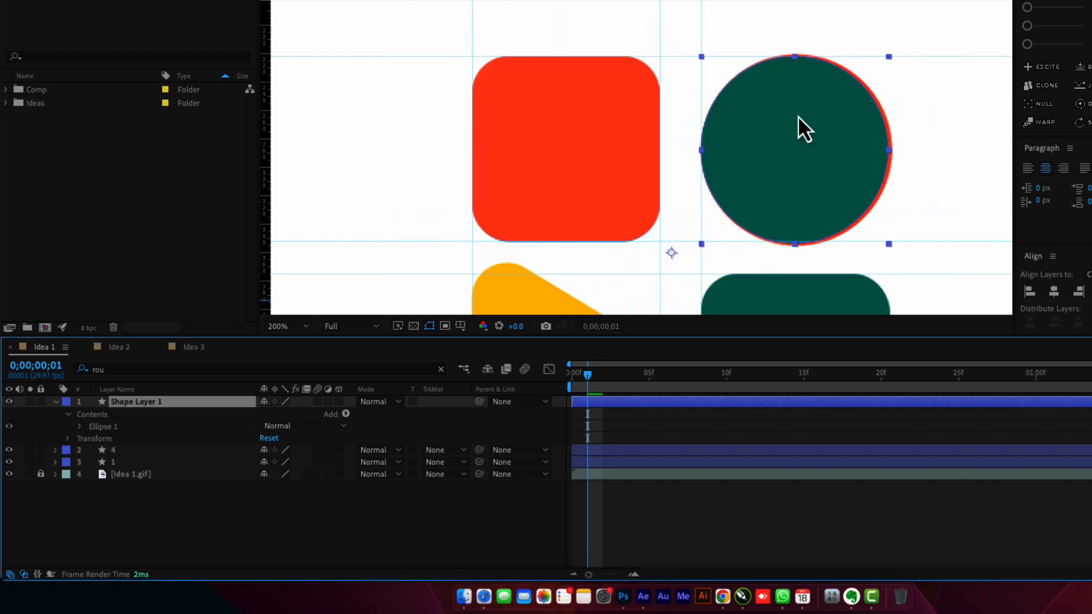
- Nudge the new circle slightly right onto the red reference circle and centre its anchor point
drag(814, 123, 577, 143)
key(super+z)
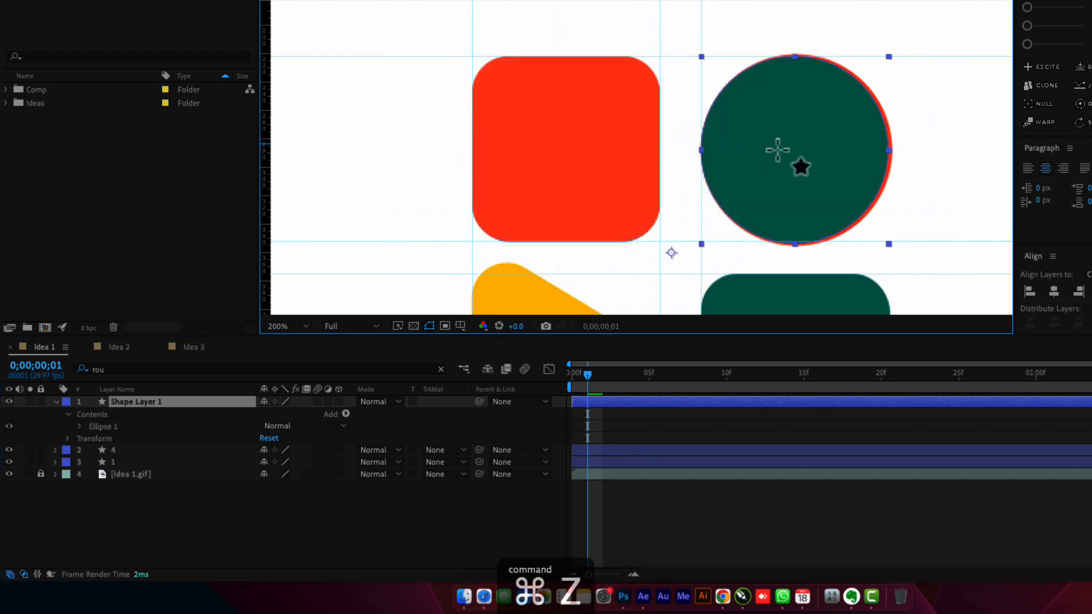
drag(828, 135, 527, 149)
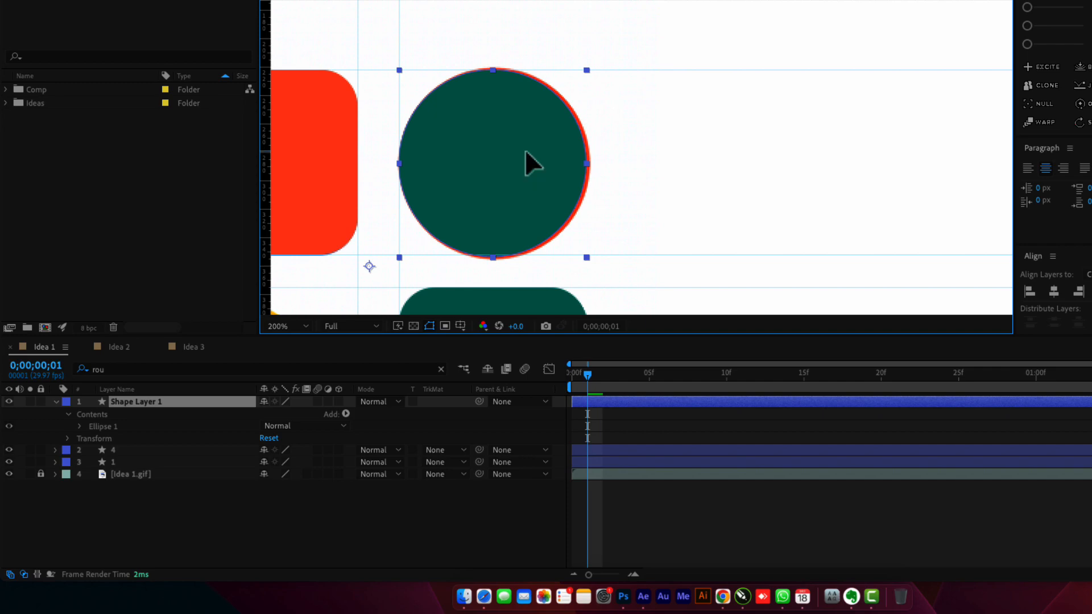
key(Right)
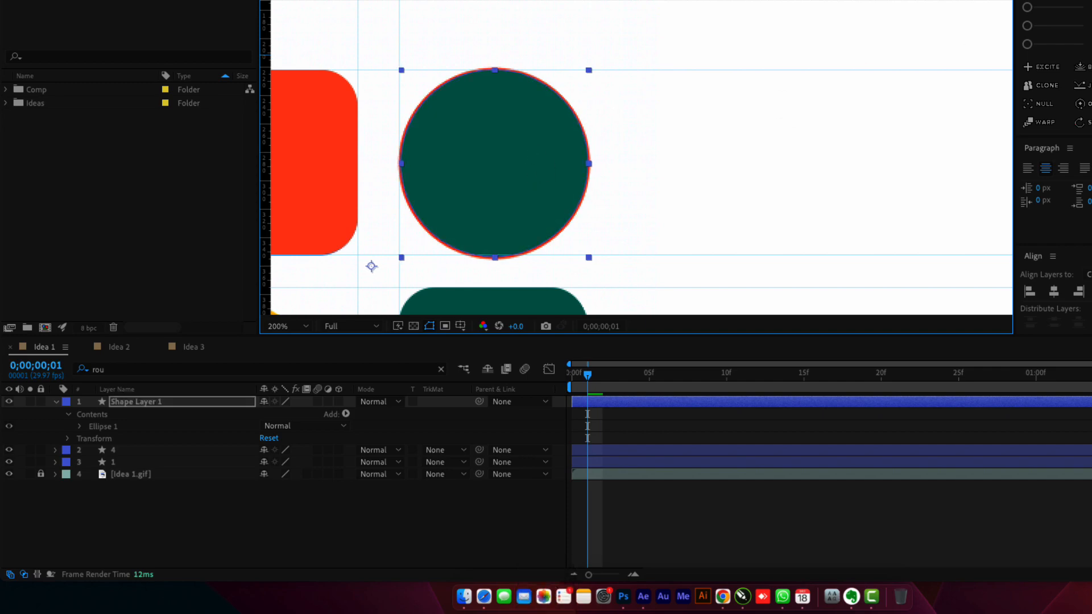
key(super+alt+Home)
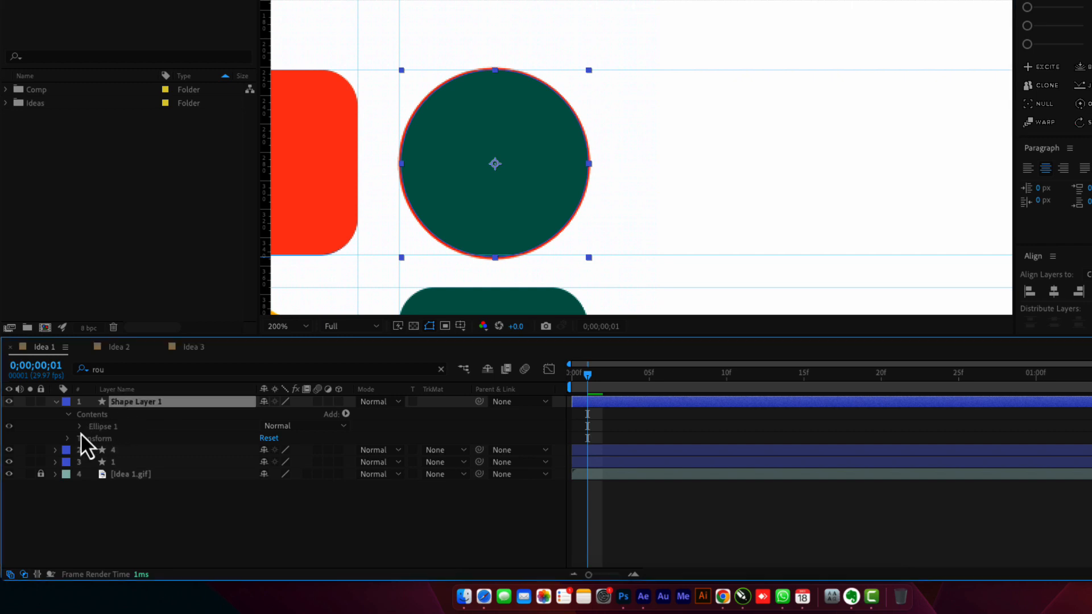
- Set the ellipse path's size to 134 × 134
click(79, 427)
click(92, 440)
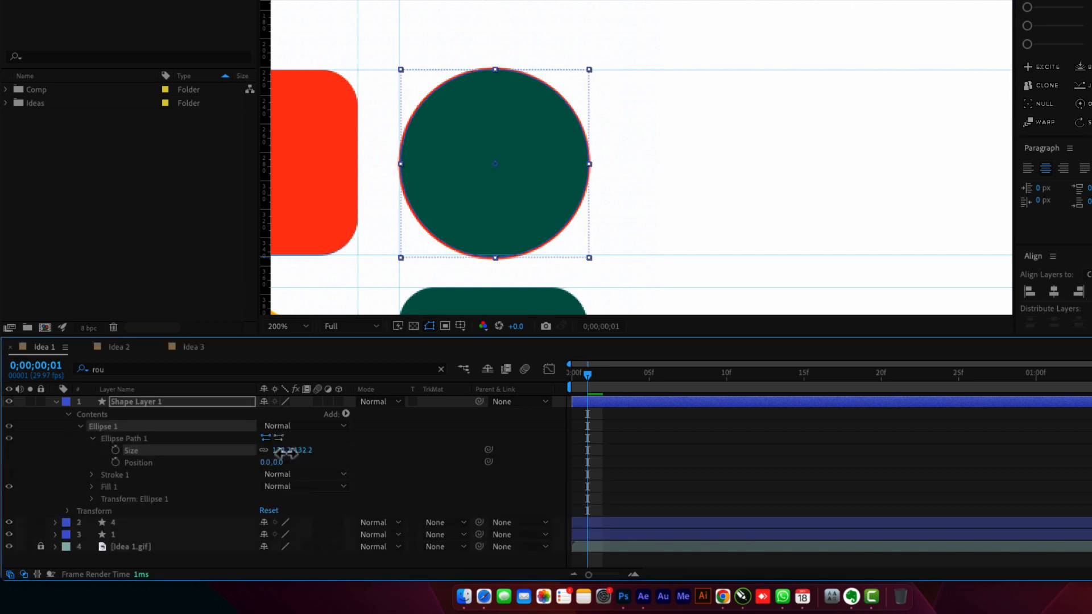
drag(290, 453, 299, 452)
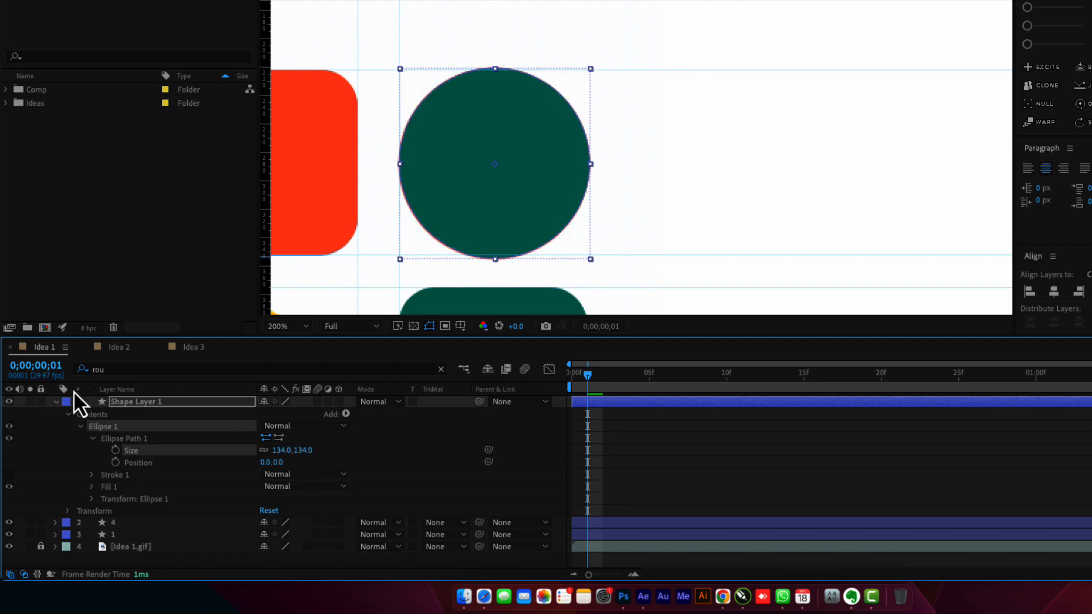
- Collapse the circle layer's properties and rename the layer as 2
click(56, 402)
click(141, 402)
key(Return)
text(2)
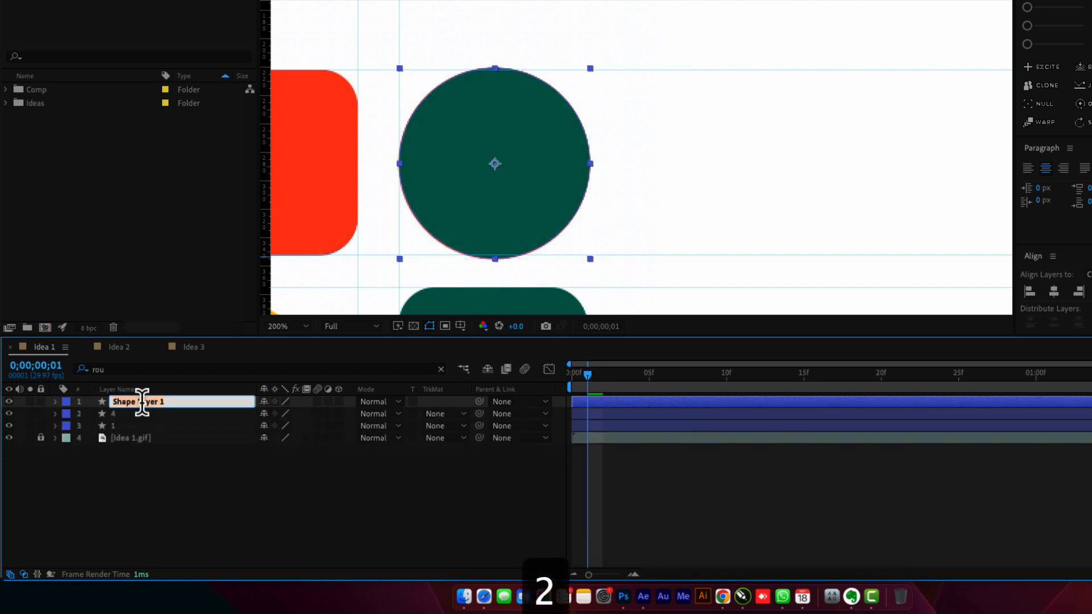
- Finish naming the circle layer 2, move it below layer 4 and save the project
key(Return)
drag(159, 407, 161, 424)
key(cmd+s)
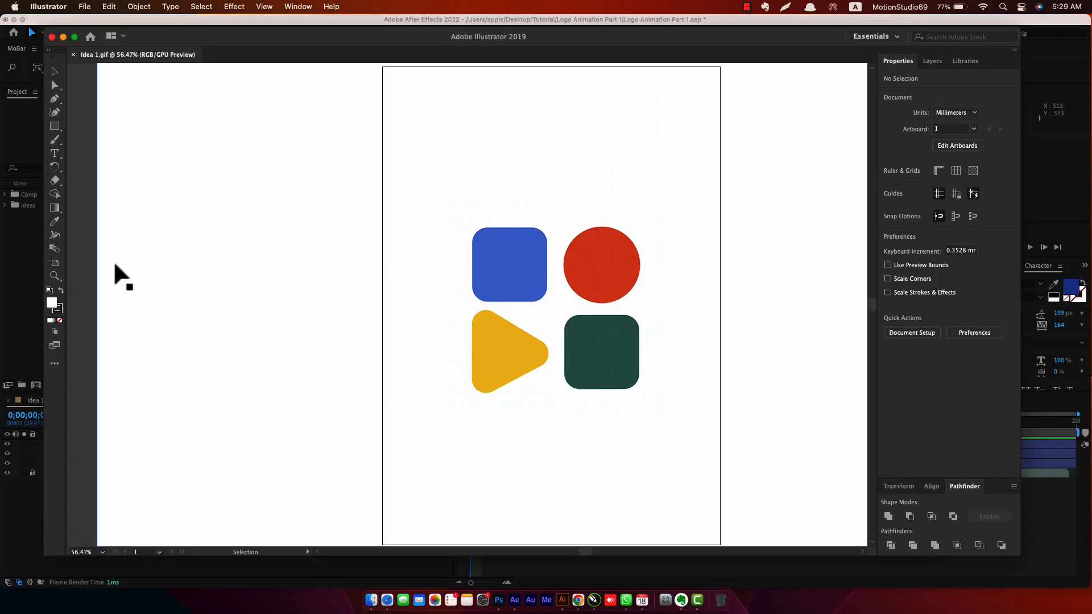
- Switch to Illustrator, lock the reference image and draw a triangle about 30.6 × 26.5 mm beside the yellow shape
click(119, 283)
key(super+2)
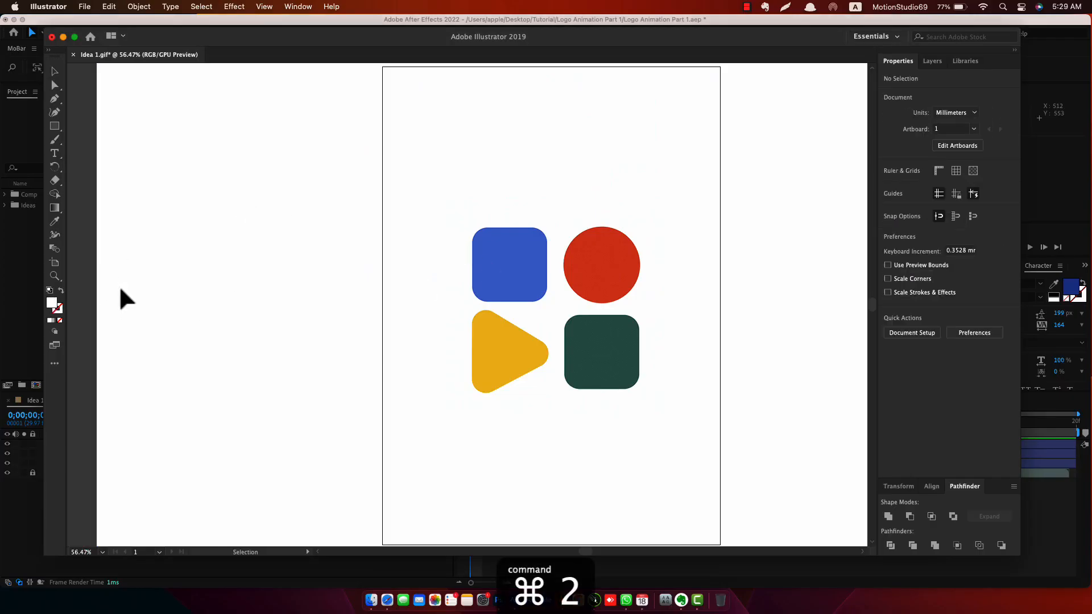
key(super+space)
drag(409, 367, 452, 372)
key(m)
drag(57, 131, 111, 153)
right_click(936, 343)
click(266, 300)
click(554, 322)
key(v)
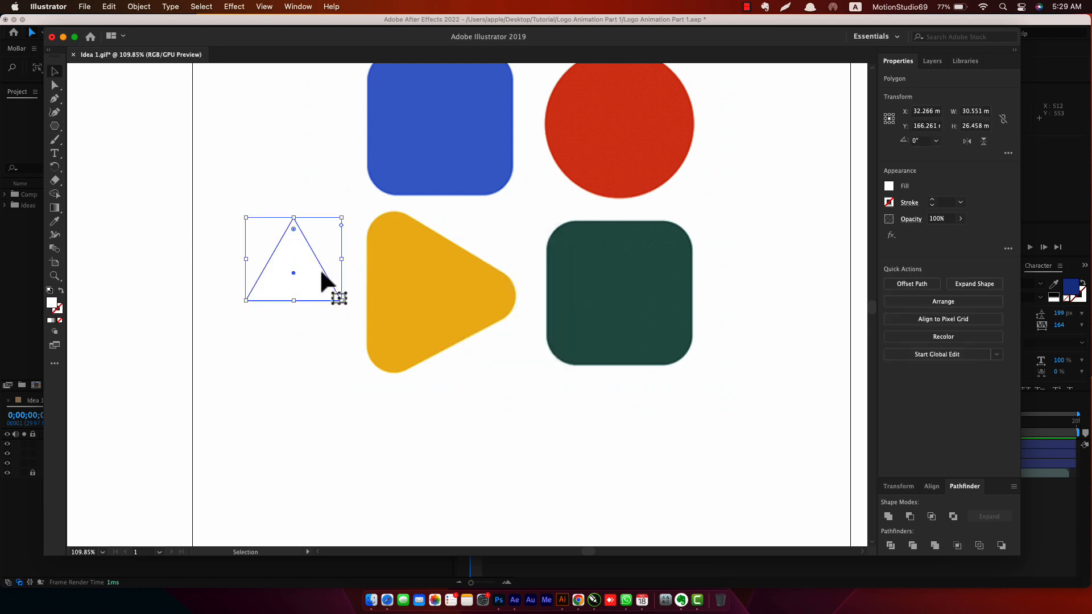
- Fill the triangle with black and move it over the yellow reference shape
double_click(53, 303)
drag(516, 250, 527, 370)
key(Return)
drag(297, 278, 422, 279)
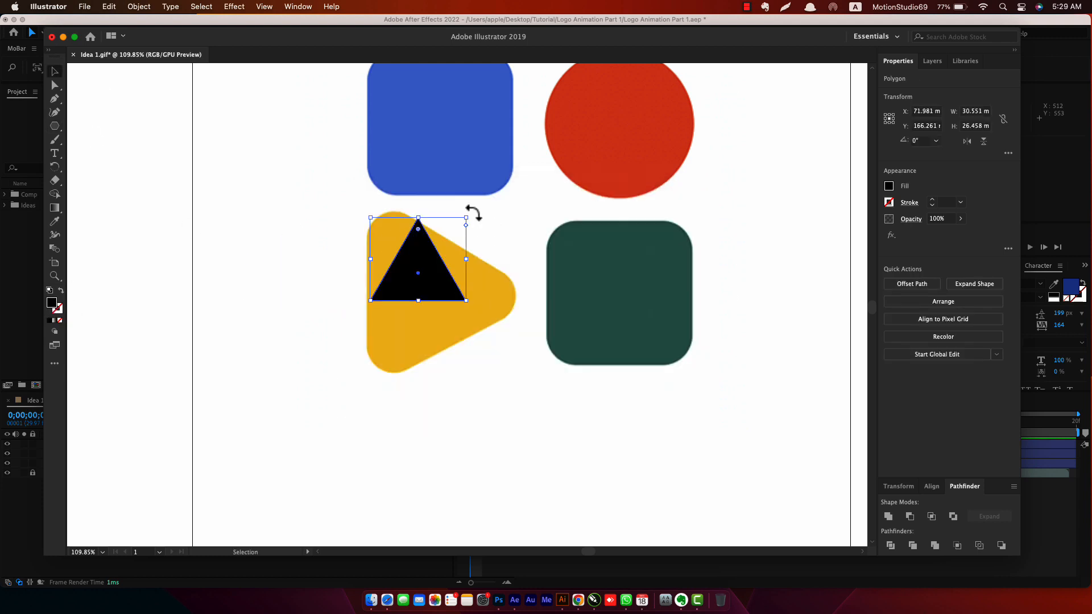
- Rotate the triangle to 270° and fit its rounded corners and size to the yellow shape, about 46.8 × 52.4 mm
drag(472, 214, 516, 296)
key(a)
drag(383, 227, 405, 246)
key(v)
drag(516, 290, 530, 291)
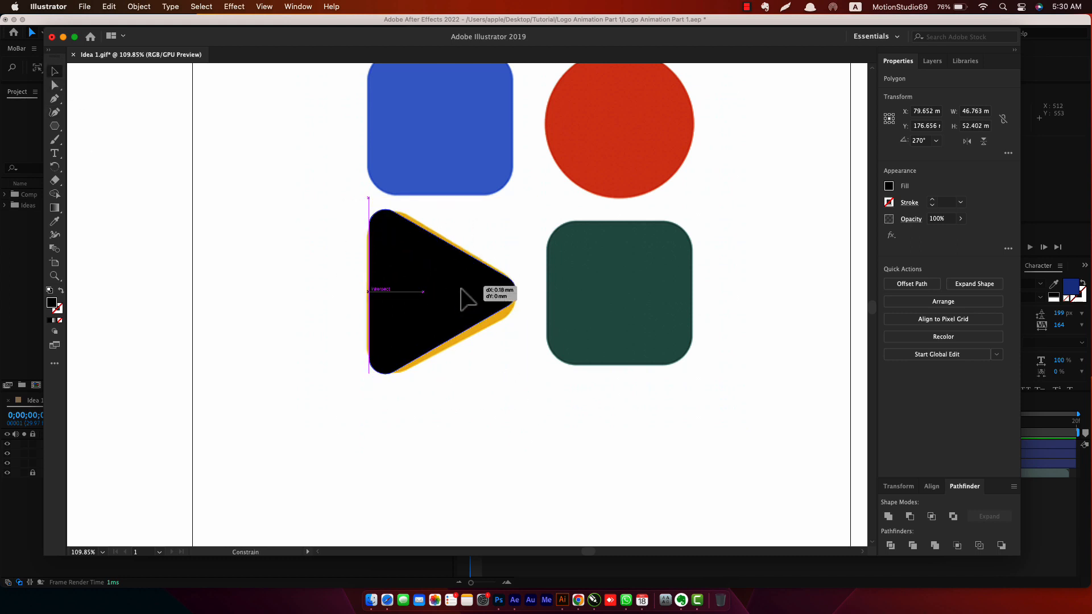
- Increase the triangle's corner rounding and resize it to about 46.2 × 50.7 mm
key(a)
drag(330, 200, 532, 404)
key(super+z)
drag(400, 226, 403, 241)
key(v)
drag(512, 383, 538, 395)
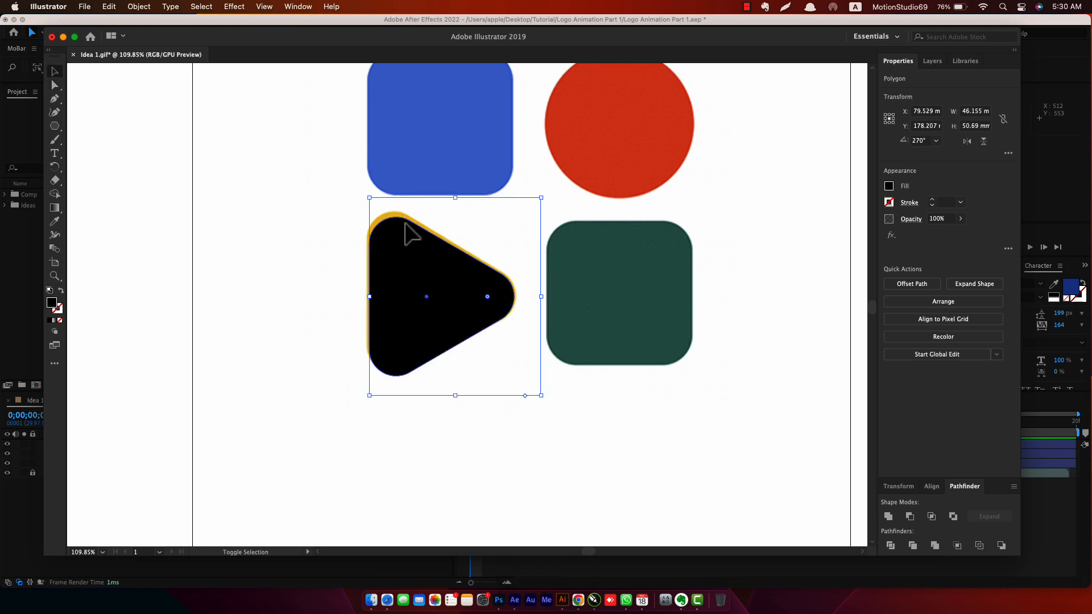
- Shift the triangle onto the yellow shape and enlarge it to about 47.3 × 52.1 mm
drag(427, 260, 418, 247)
drag(537, 294, 542, 294)
drag(461, 308, 301, 307)
key(super+z)
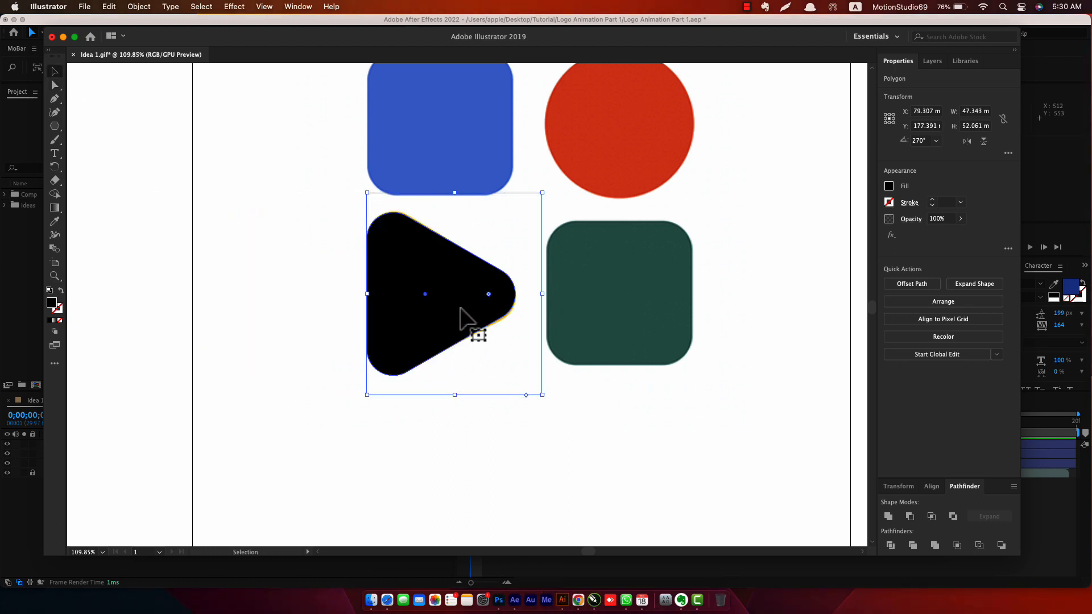
- Copy the rounded triangle and switch to After Effects
key(super+c)
key(super+Tab)
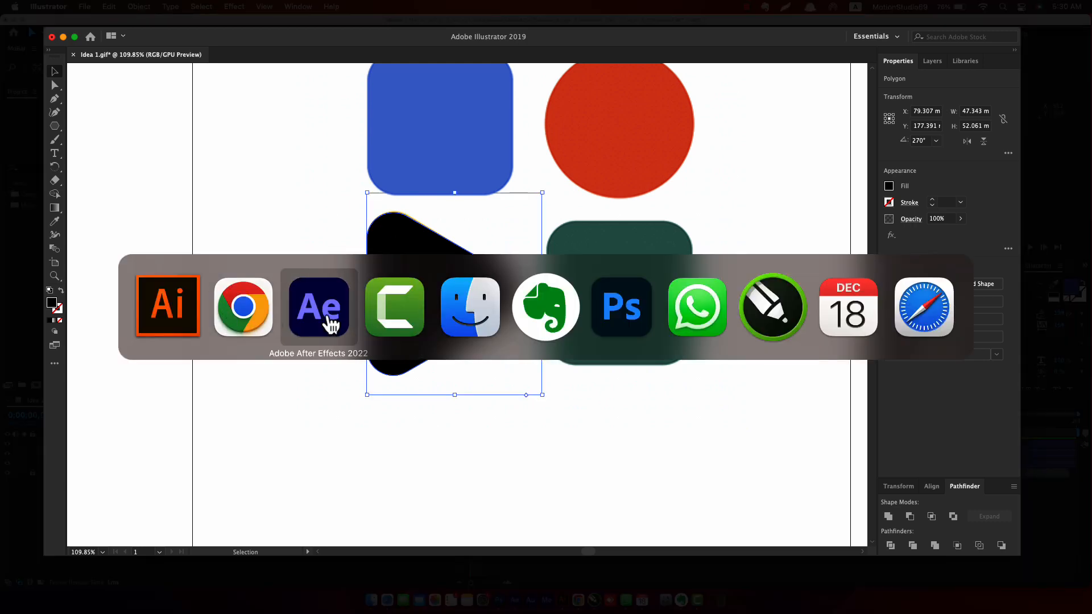
click(324, 322)
- Create a solid named 3 in the reference triangle's yellow and paste the copied triangle path onto it as a mask
key(super+y)
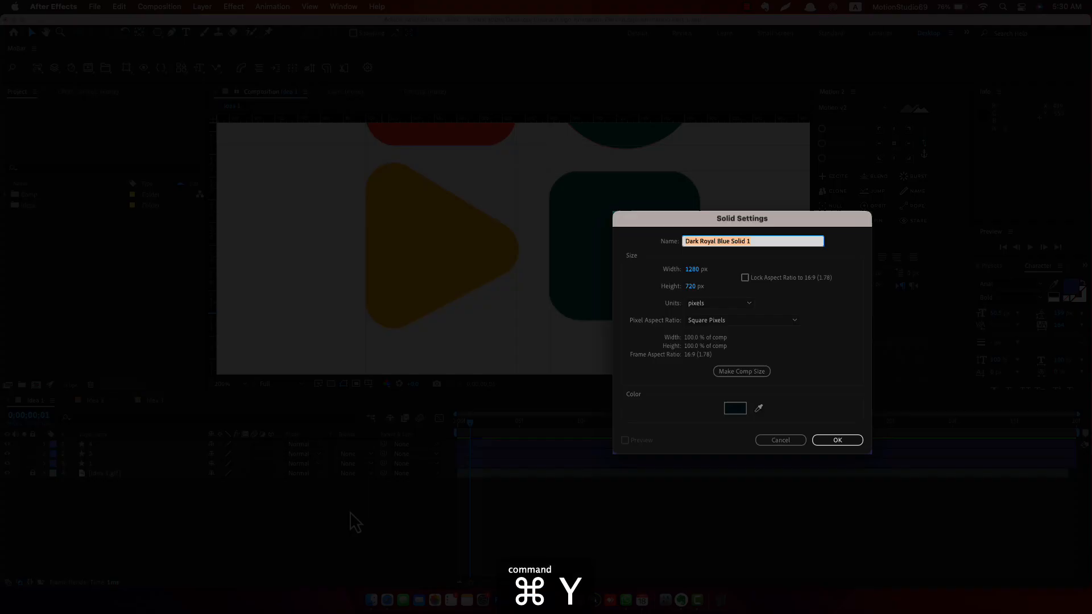
click(759, 407)
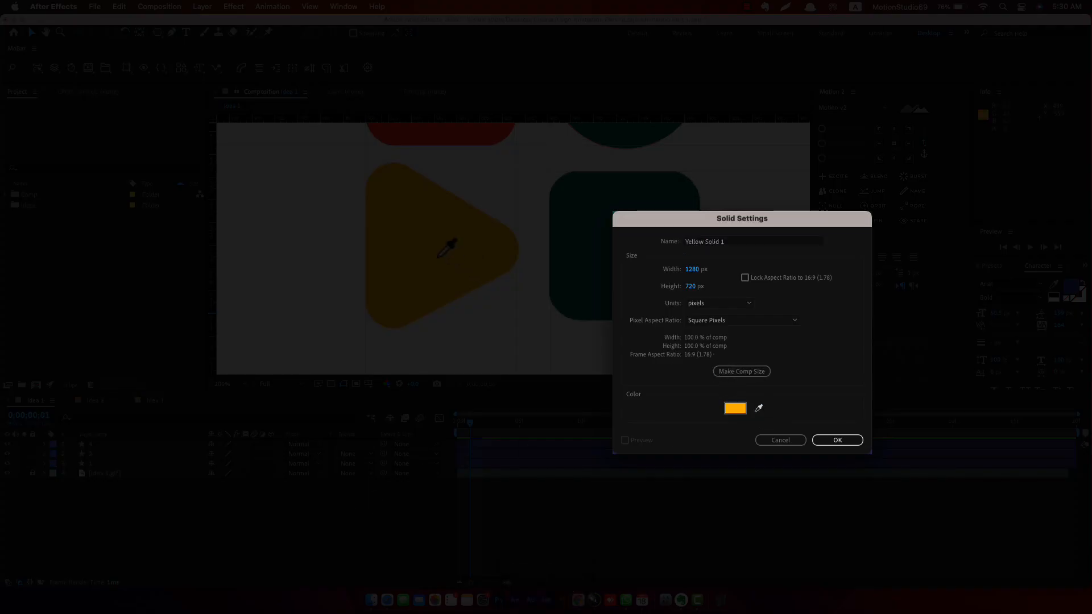
drag(736, 244, 629, 241)
text(3)
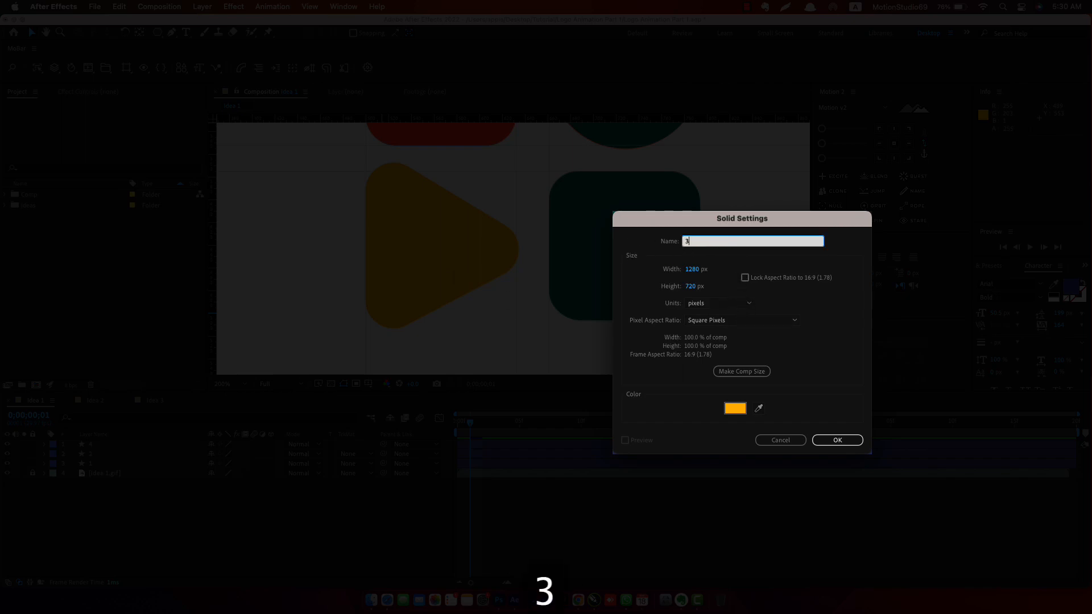
key(Return)
key(super+v)
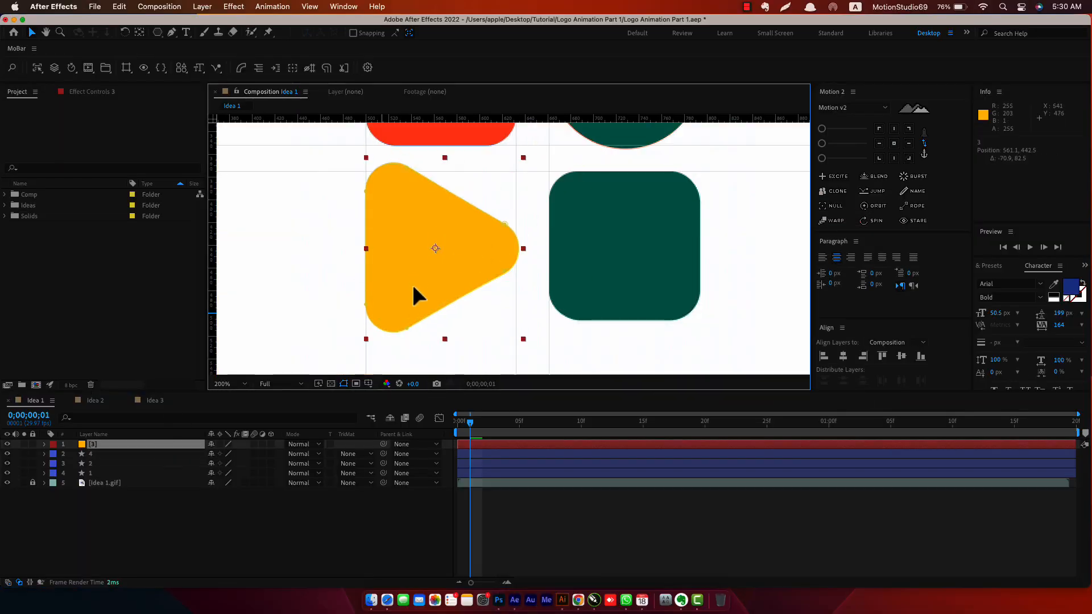
- Unlock the Idea 1.gif reference layer and scale it down to 21%
click(32, 483)
click(105, 484)
key(comma)
key(comma)
key(comma)
key(s)
drag(226, 493, 181, 499)
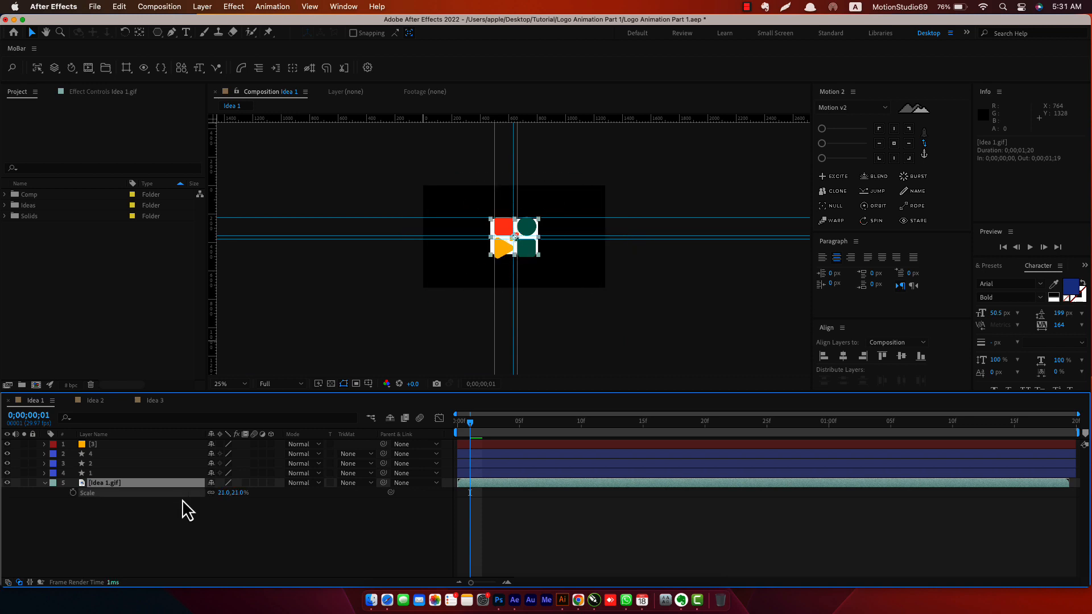
- Move the reference layer away from the logo shapes and align it to the composition's top and left edges
drag(507, 235, 449, 217)
scroll(348, 310, up, 5)
key(super+shift+a)
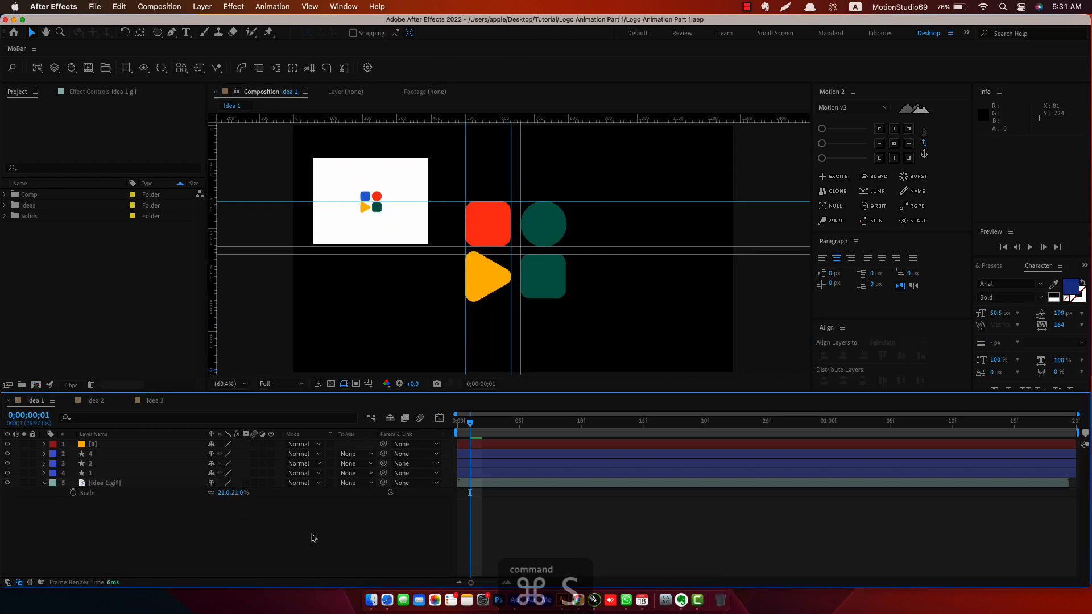
drag(373, 217, 358, 183)
click(882, 356)
click(824, 356)
click(289, 534)
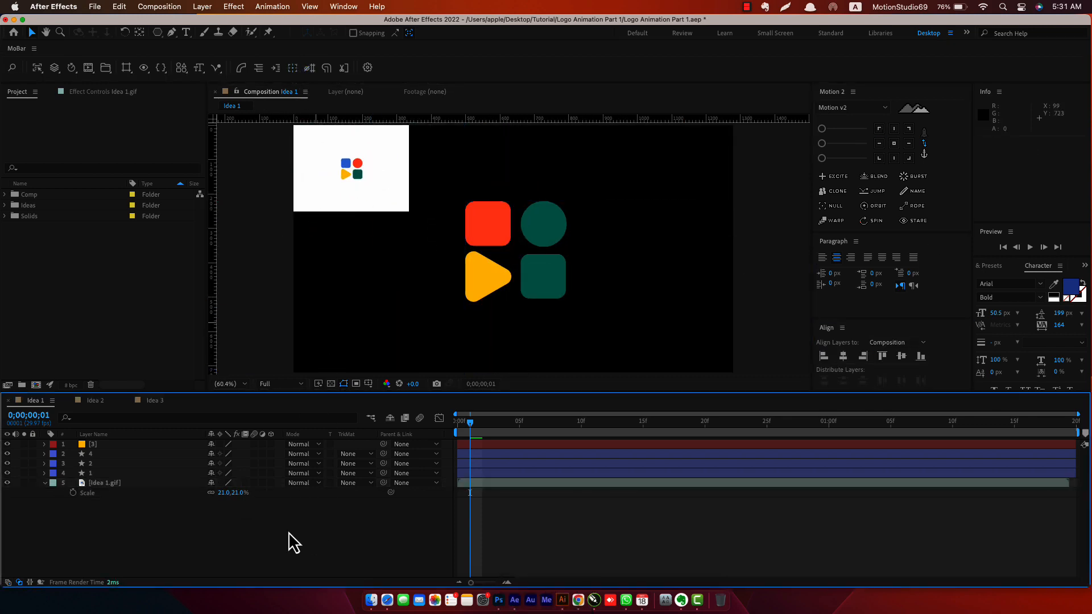
- Change the fill of the rounded square on layer 1 to the blue sampled from the reference
key(comma)
click(491, 228)
click(446, 33)
click(378, 408)
click(375, 178)
click(398, 351)
- Change the fill of the circle on layer 2 to the red sampled from the reference
click(534, 234)
click(446, 33)
click(378, 407)
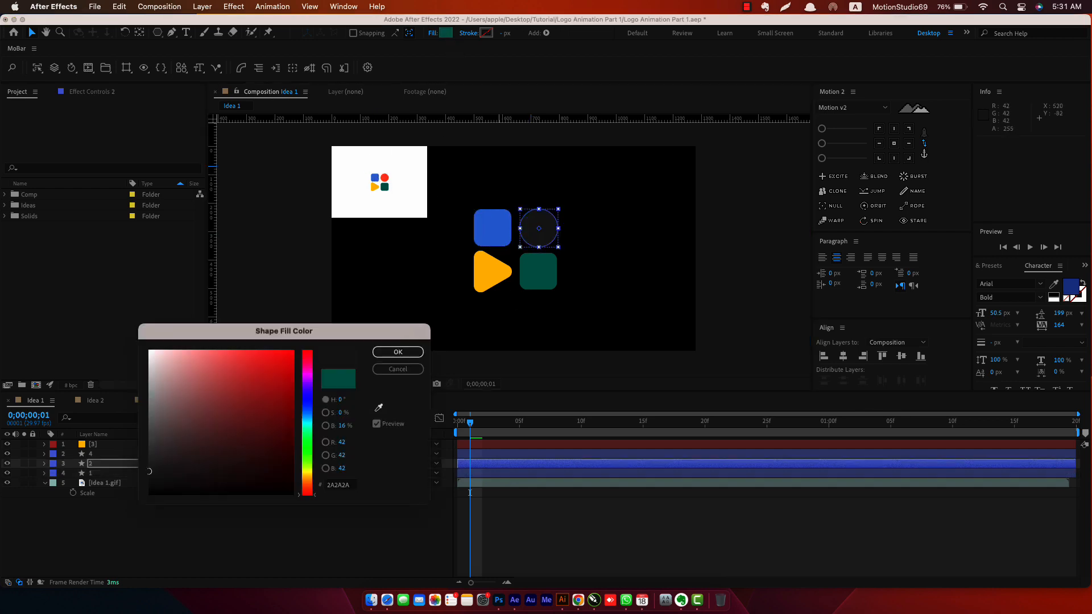
click(385, 178)
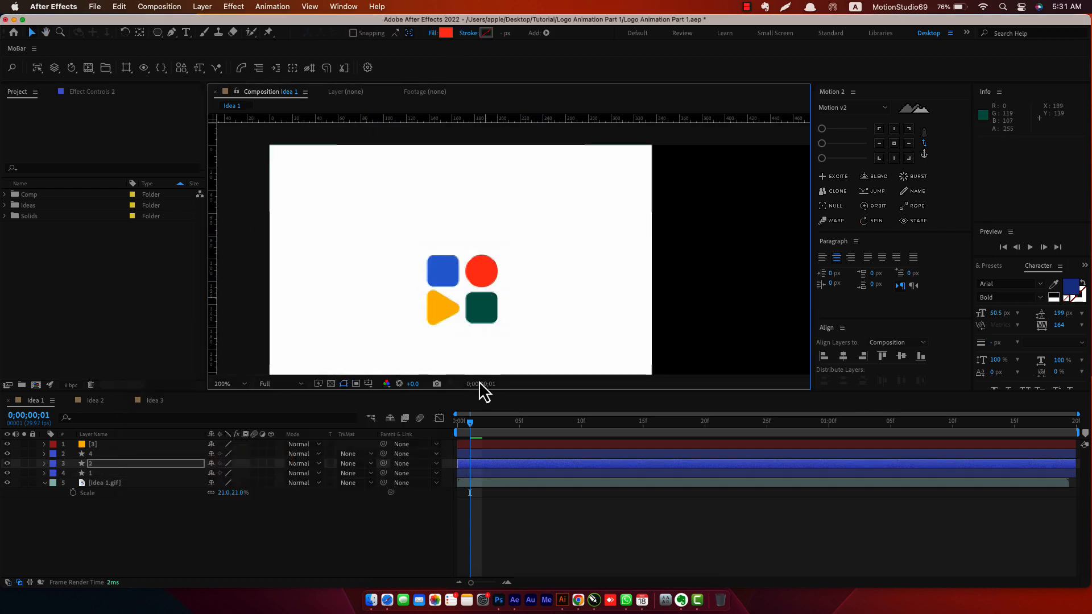
- Add an adjustment layer named Marks with markers at frames 4, 17 and 28 for the reference's key poses
mouse_move(469, 422)
mouse_down()
mouse_move(568, 437)
mouse_move(519, 426)
mouse_move(516, 453)
mouse_move(833, 437)
mouse_move(808, 436)
mouse_up()
right_click(365, 435)
mouse_move(398, 440)
click(534, 533)
key(ctrl+8)
key(ctrl+8)
key(ctrl+8)
drag(808, 437, 521, 434)
mouse_move(521, 435)
mouse_down()
mouse_move(694, 434)
mouse_move(505, 428)
mouse_up()
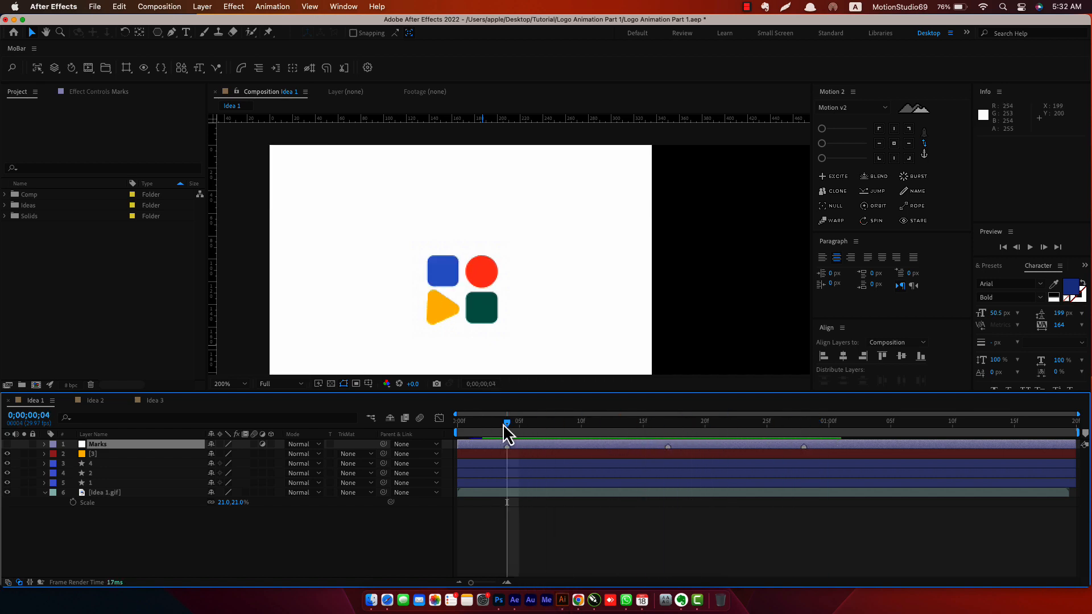
- Set Roundness and Scale keyframes on the blue square's layer at the first marker, frame 4
scroll(682, 353, down, 1)
drag(685, 356, 558, 280)
click(576, 285)
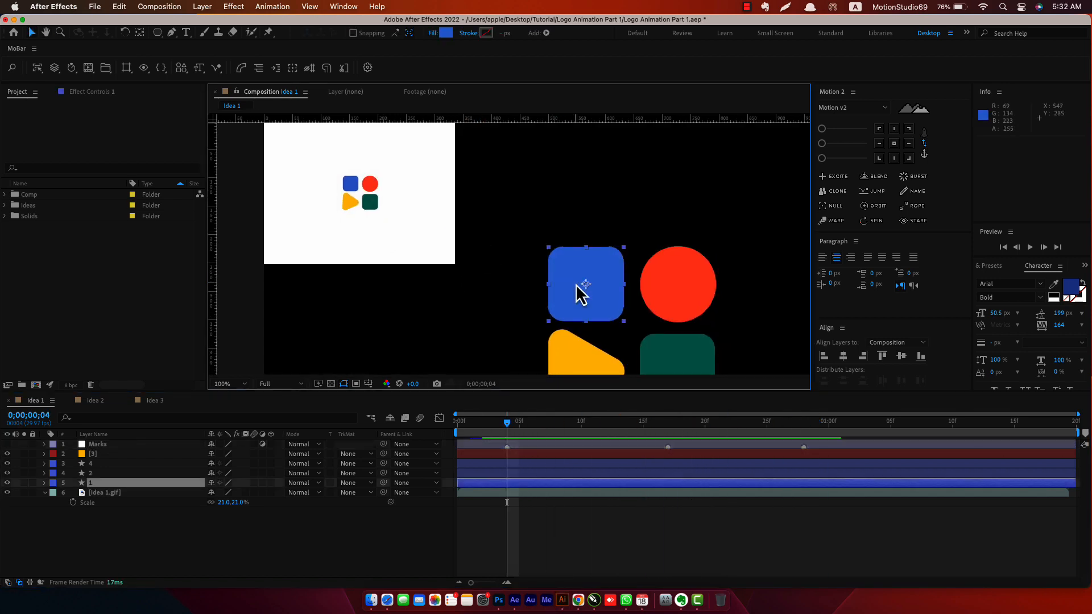
click(124, 418)
text(rou)
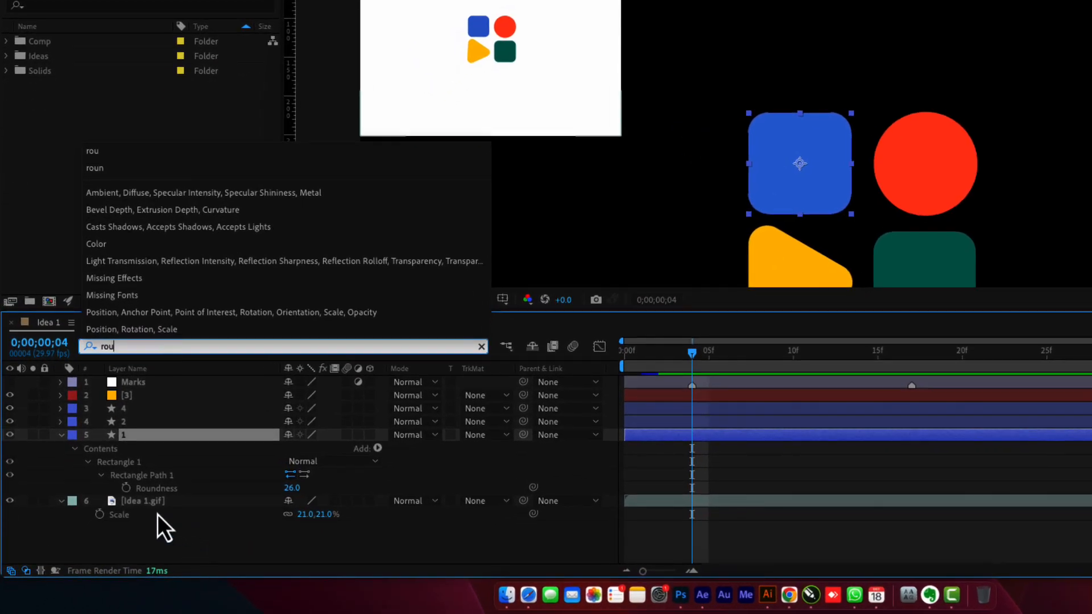
click(126, 489)
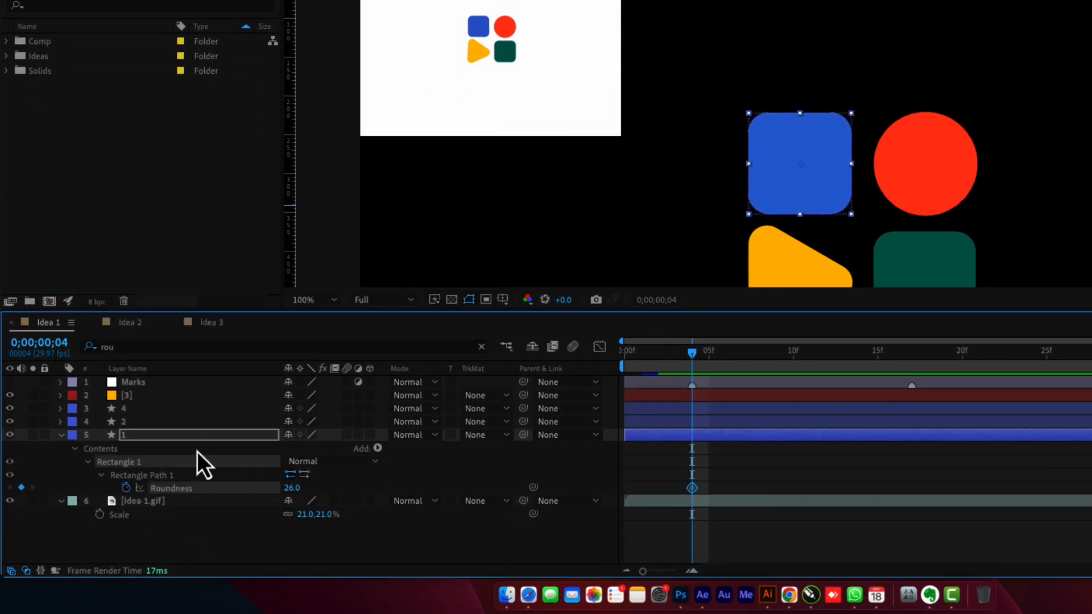
key(s)
click(100, 449)
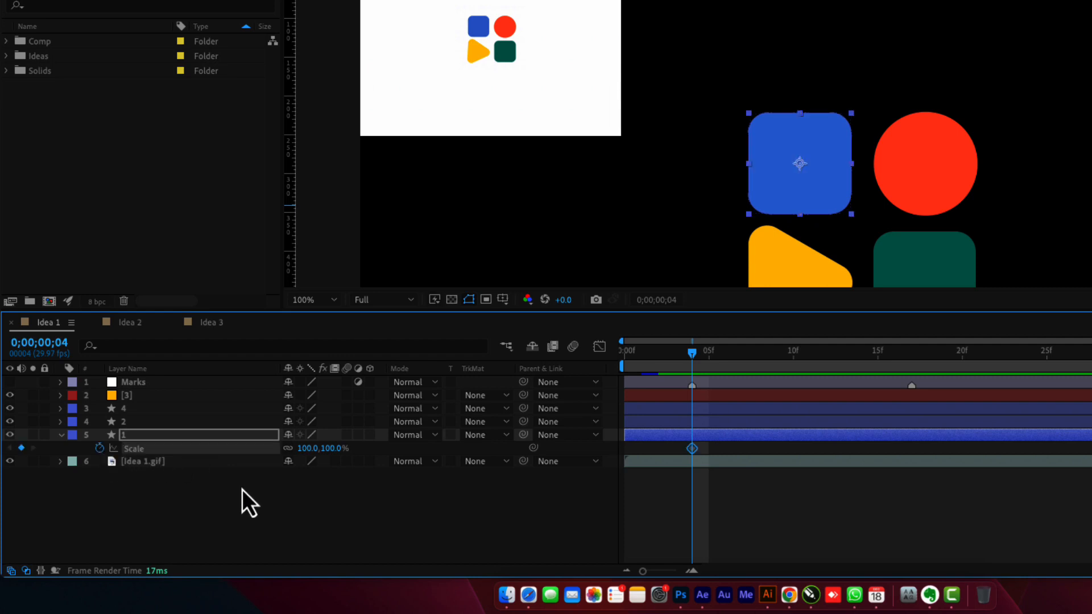
- Set the blue square's Roundness to 155 at the second marker, frame 17
key(u)
key(k)
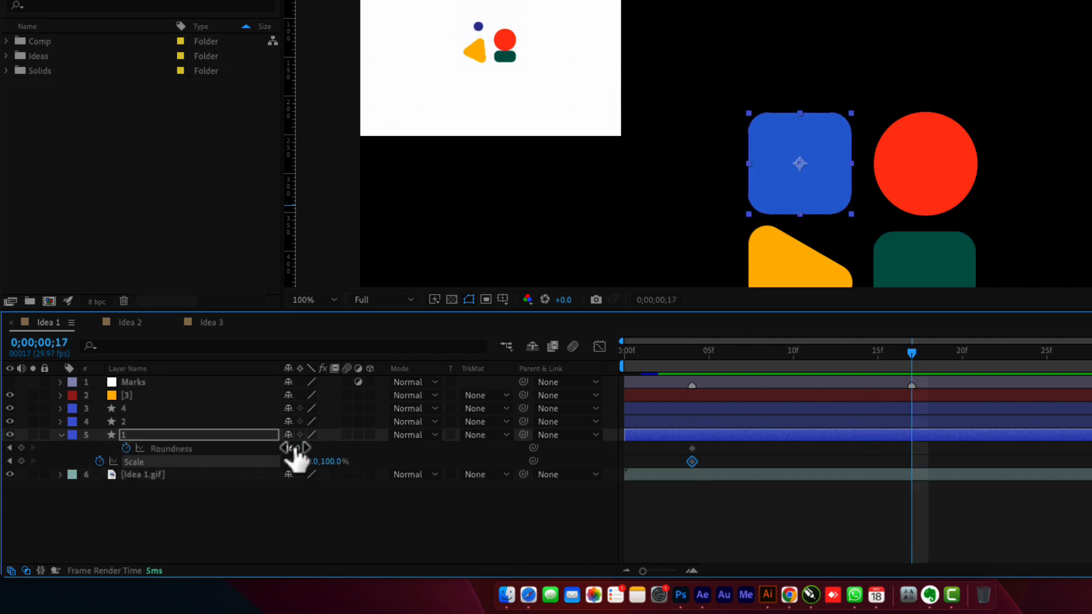
drag(293, 448, 390, 441)
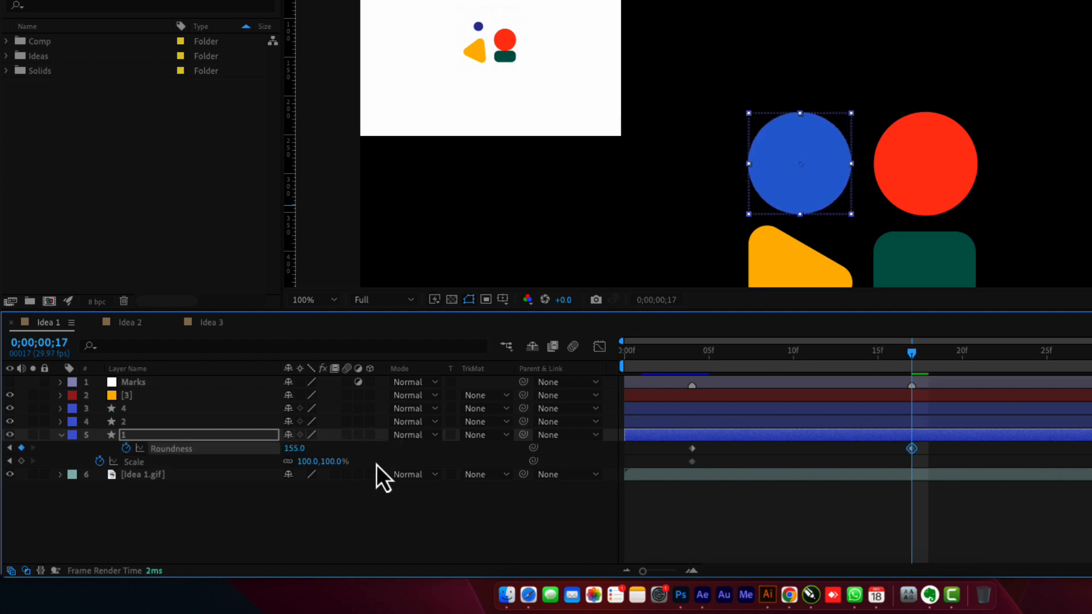
- Set the blue shape's Scale to 50% at frame 17
click(336, 461)
text(50)
key(Return)
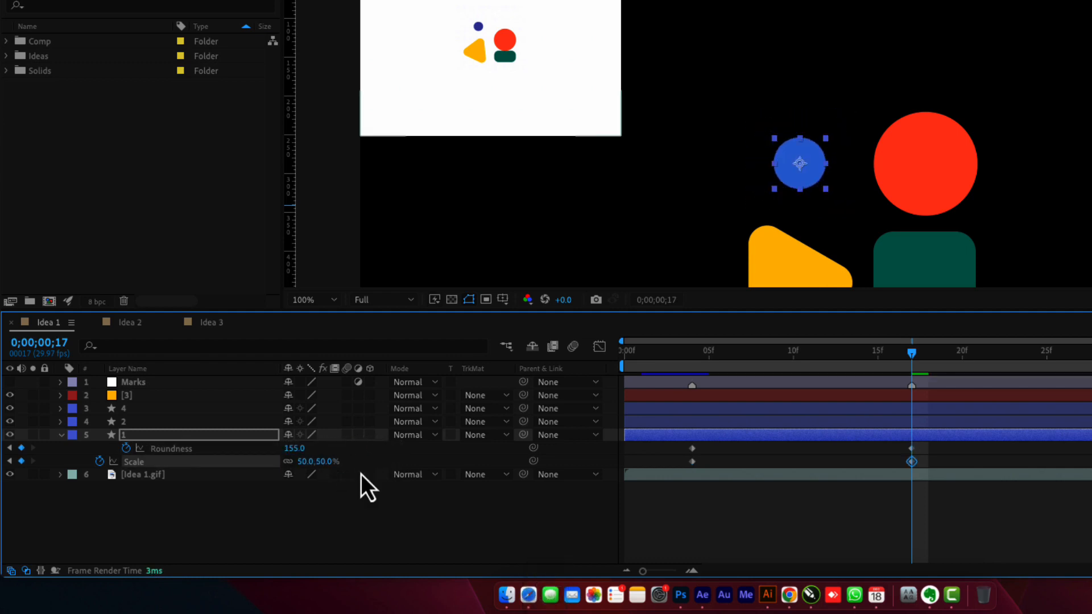
- Set the blue shape's Scale keyframe at frame 17 to 30%
click(329, 461)
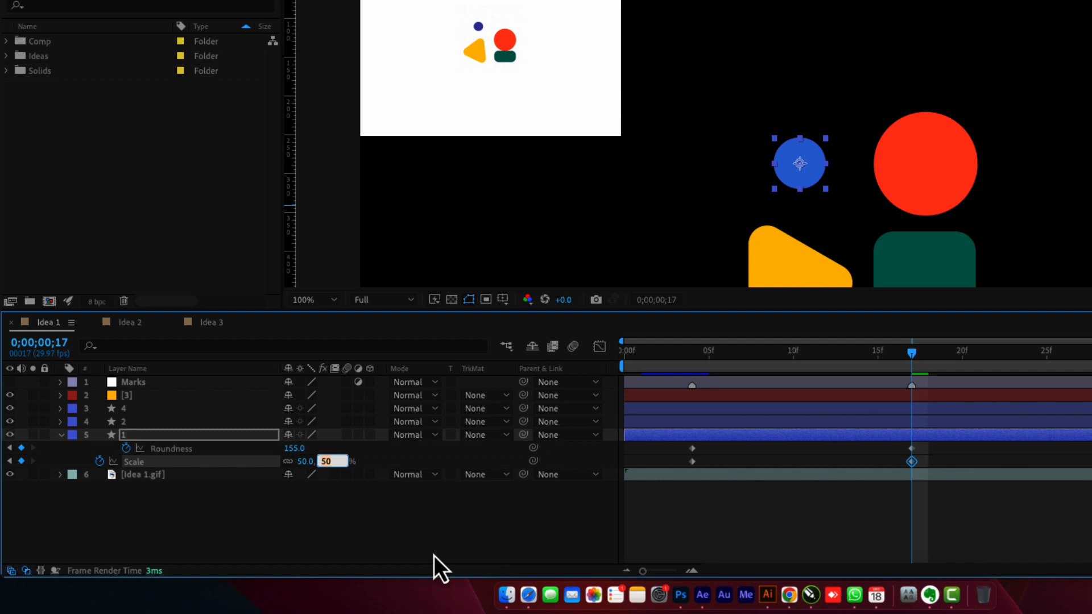
text(30)
key(Return)
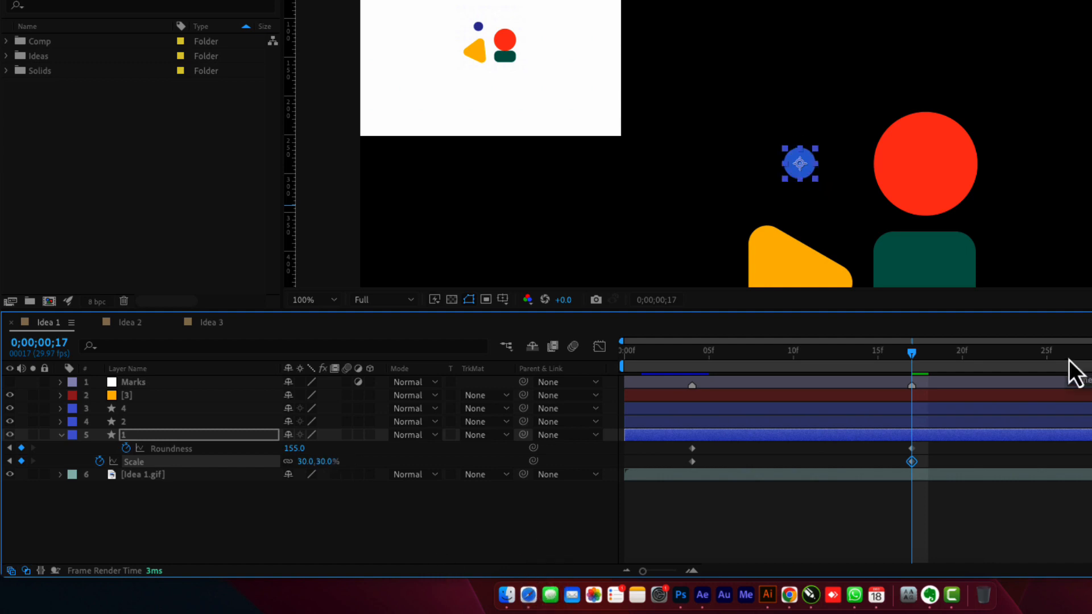
- Copy the frame 4 Scale and Roundness keyframes of layer 1 to the third marker, frame 28
drag(1069, 359, 1084, 364)
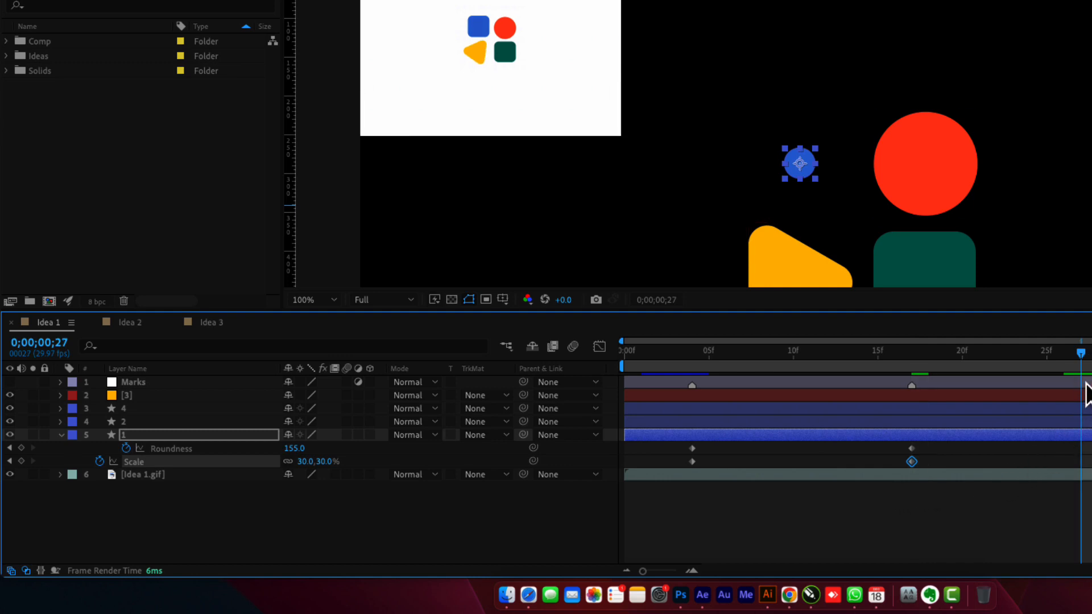
key(Page_Down)
drag(707, 466, 678, 457)
key(super+c)
key(super+v)
key(super+c)
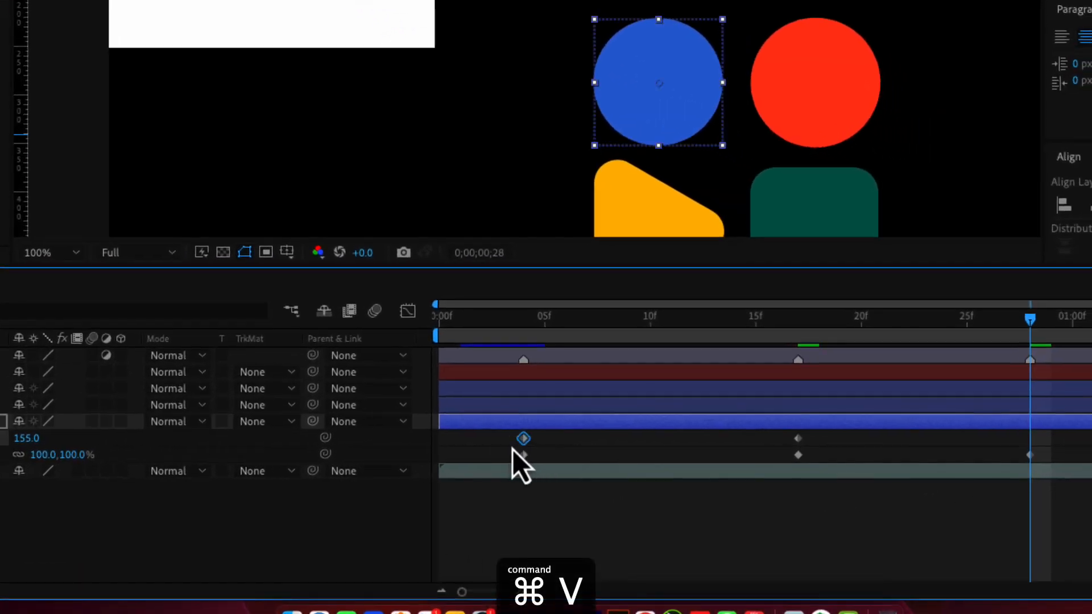
key(super+v)
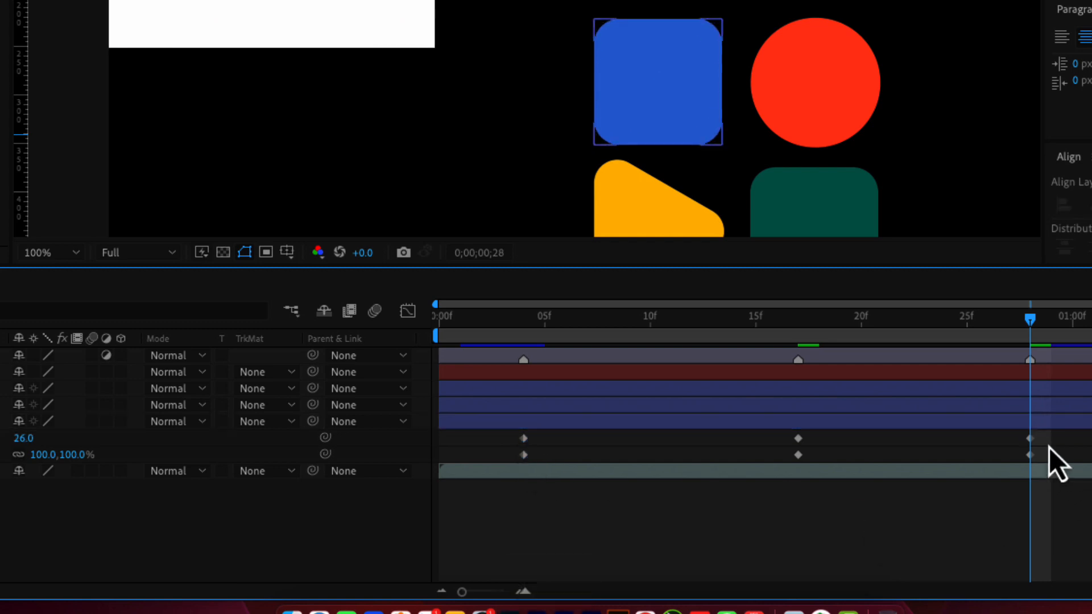
- Apply Easy Ease to all Roundness and Scale keyframes of the blue square
drag(1049, 441, 466, 472)
key(F9)
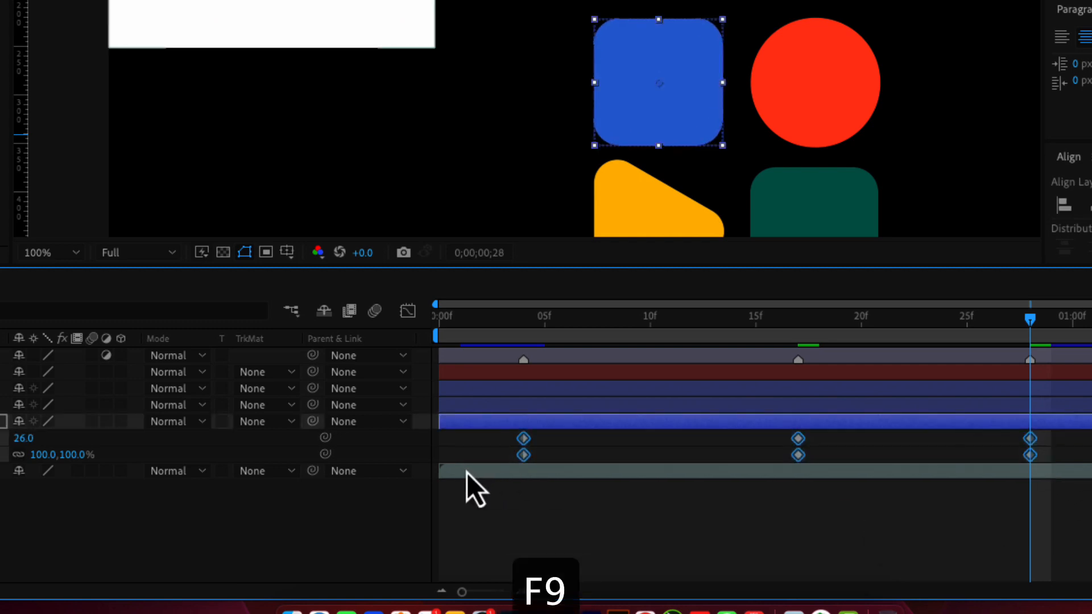
click(565, 525)
- Preview the blue square's animation from the first frame
click(517, 324)
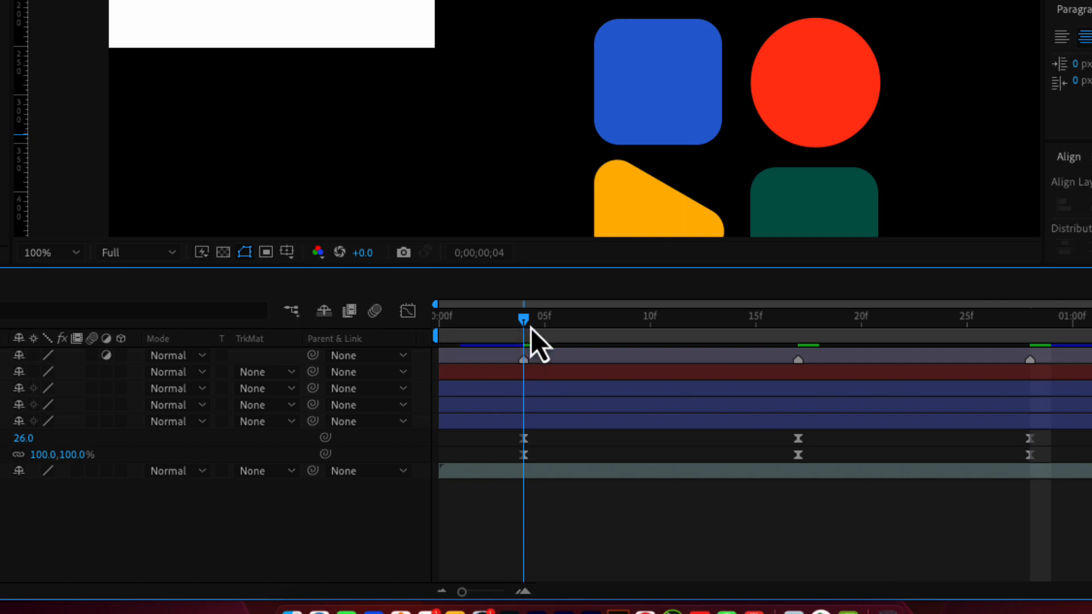
drag(530, 329, 446, 370)
key(space)
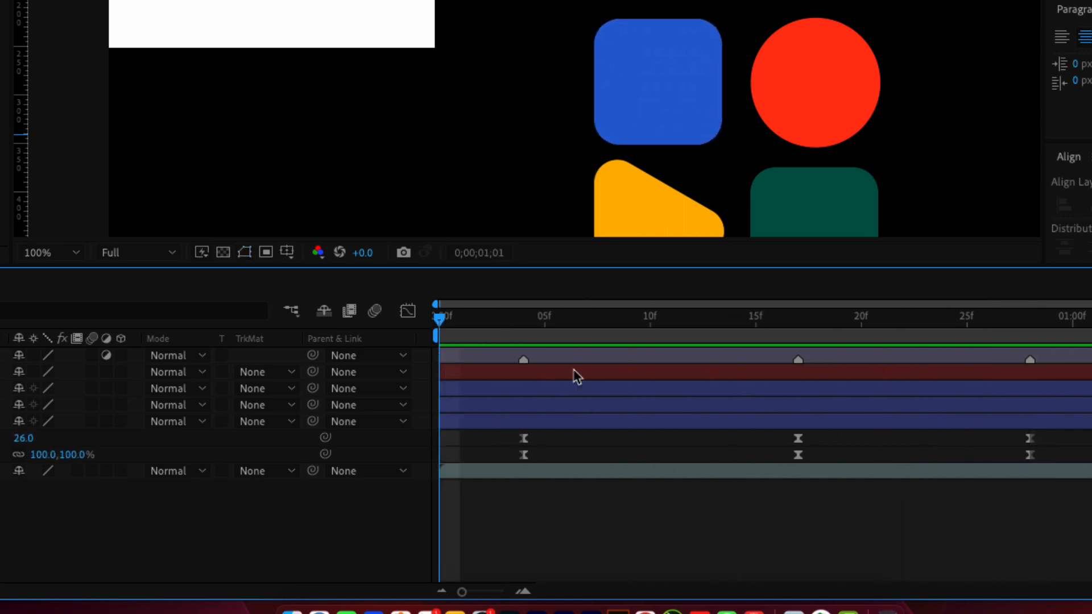
- Display the speed graphs of layer 1's Roundness and Scale together in the Graph Editor
click(540, 331)
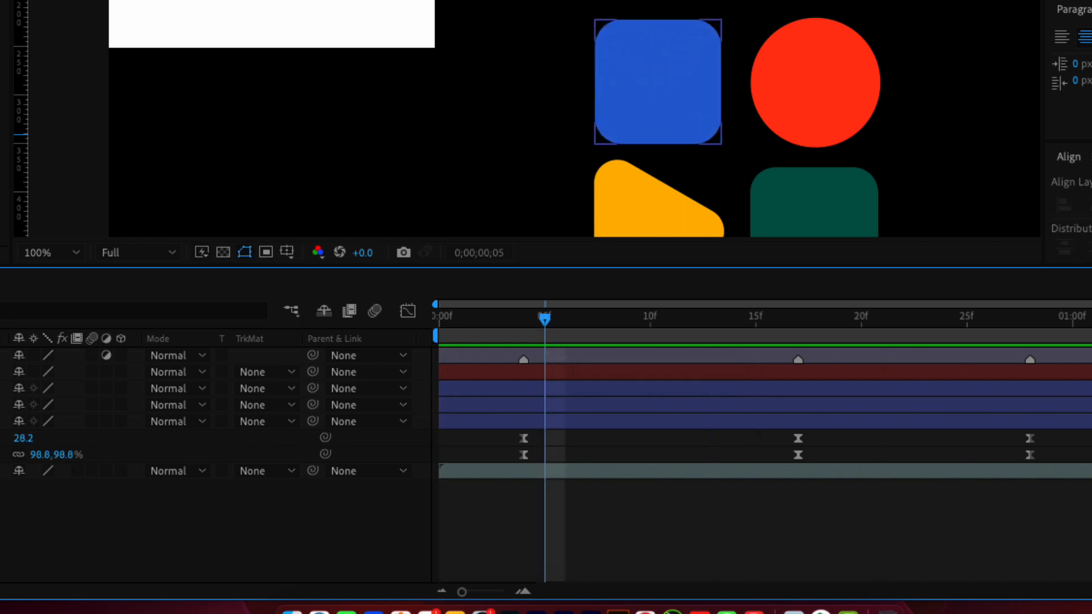
click(4, 438)
click(407, 311)
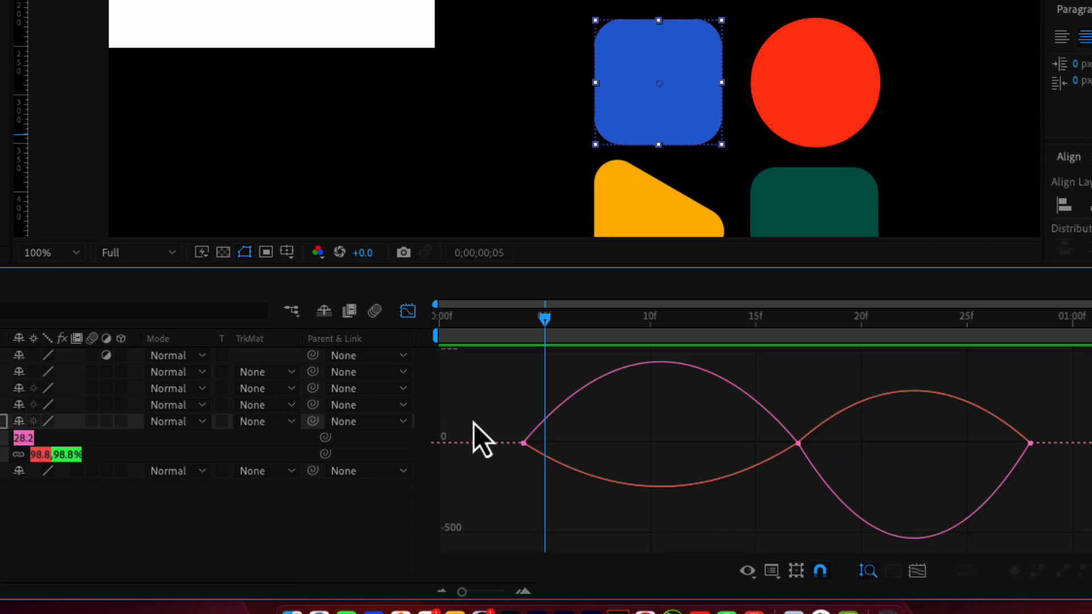
- Try to lengthen the outgoing handles of the blue square's frame 4 Roundness and Scale keyframes, scrub through the result, and undo the changes
click(573, 461)
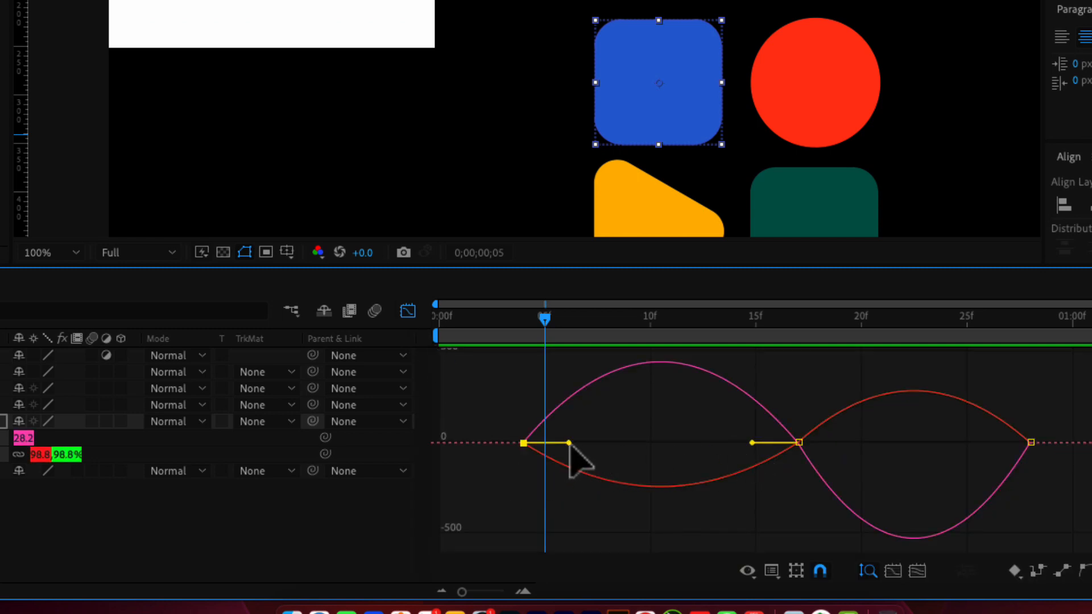
drag(569, 443, 608, 450)
drag(545, 330, 742, 344)
drag(756, 346, 692, 345)
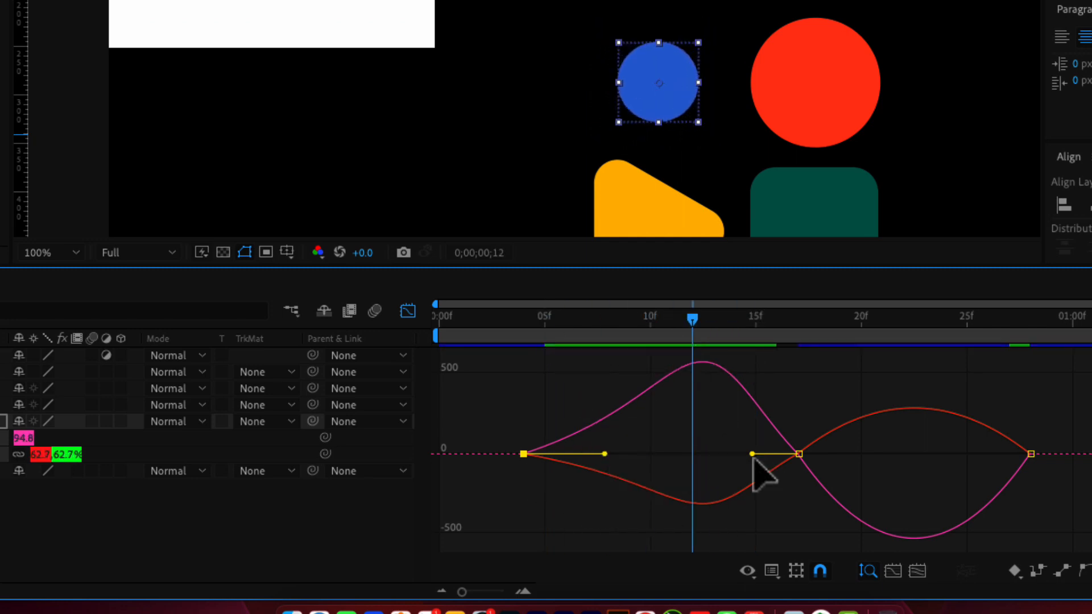
drag(753, 454, 700, 459)
key(super+z)
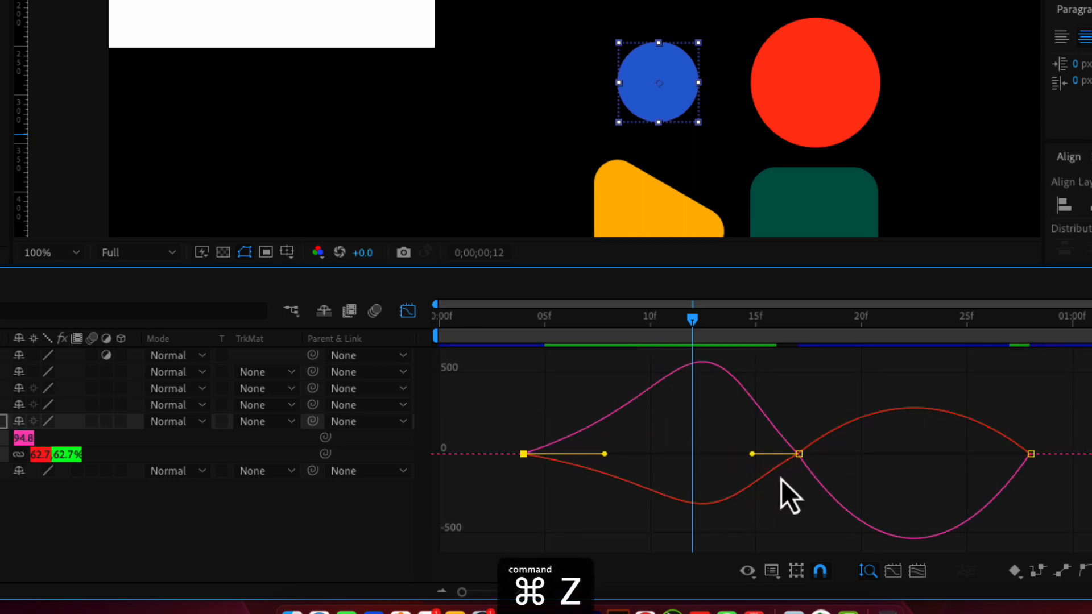
drag(776, 490, 810, 451)
key(super+z)
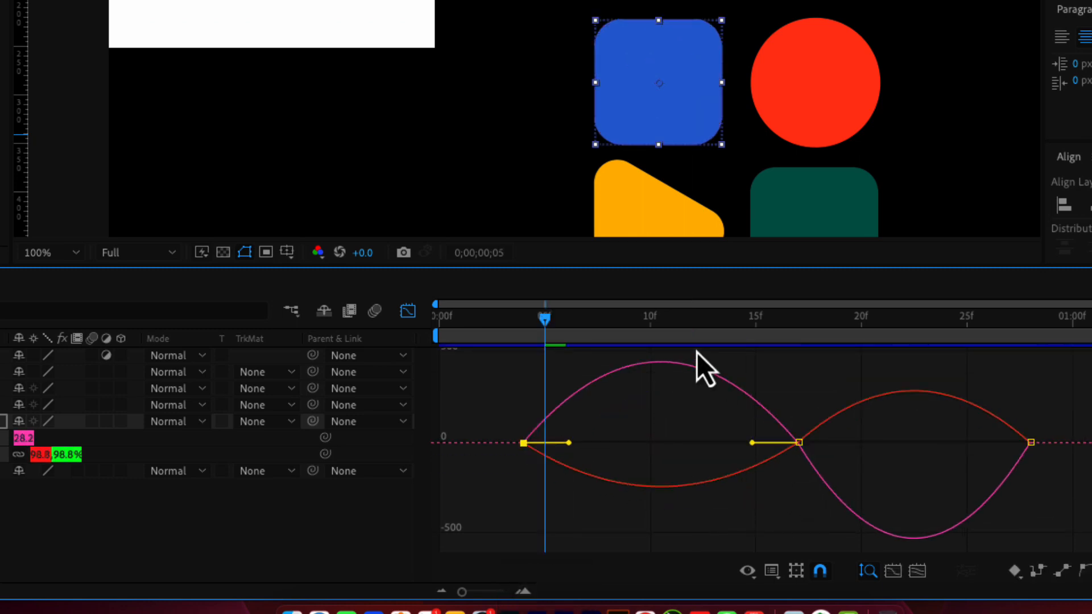
- Stretch the incoming speed handles of the blue square's frame 17 Roundness and Scale keyframes to 100% influence
click(630, 329)
drag(630, 328, 691, 329)
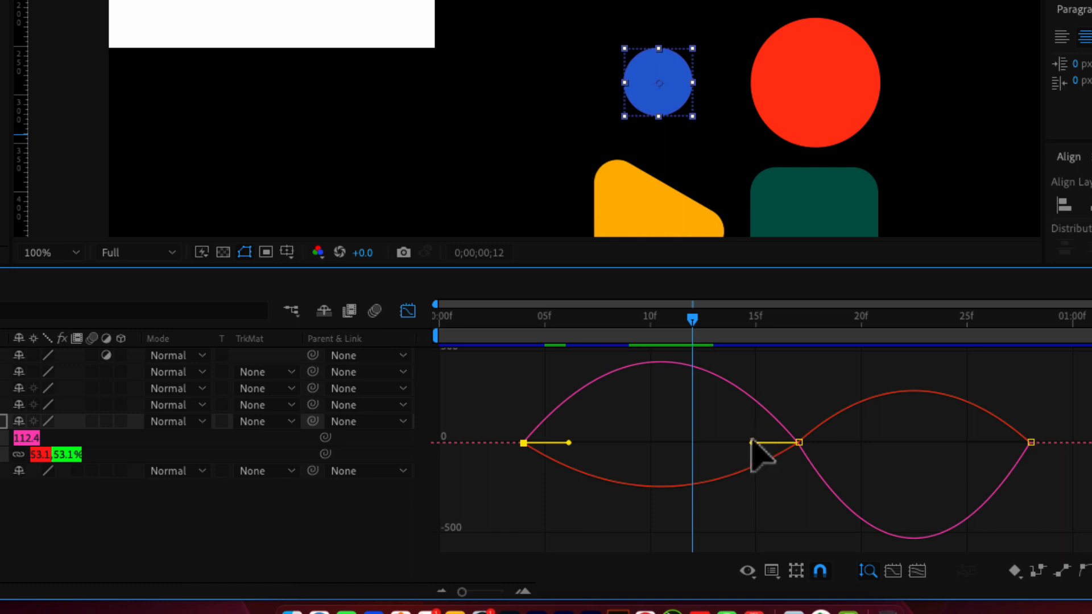
key(super+z)
drag(753, 447, 653, 448)
key(super+z)
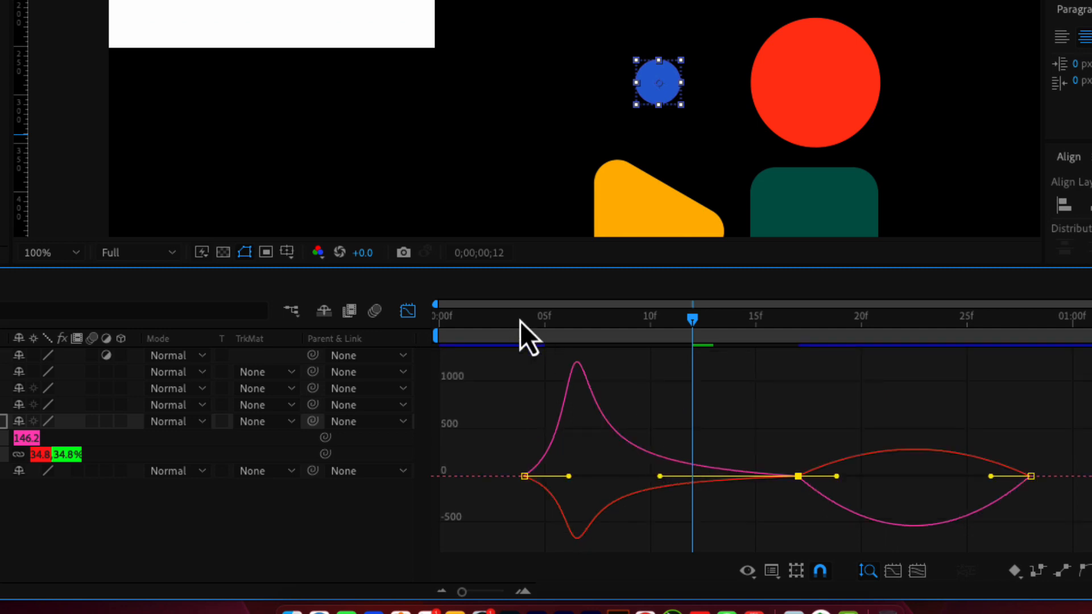
- Stretch the outgoing speed handles of the frame 17 Roundness and Scale keyframes to 100% influence and preview the motion from frame 3
drag(520, 322, 804, 361)
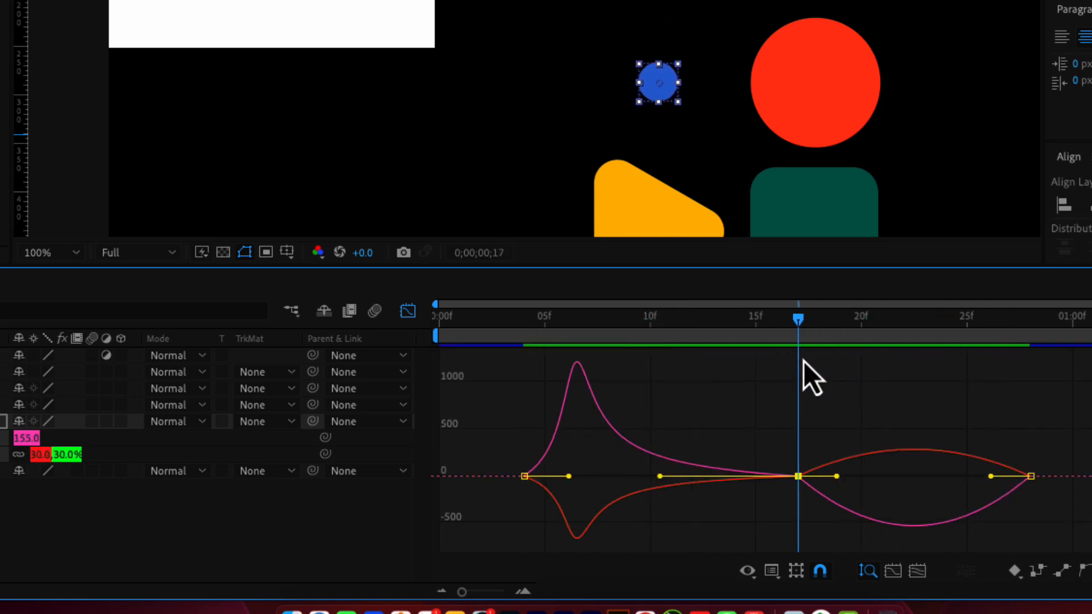
drag(853, 419, 790, 511)
drag(836, 476, 939, 480)
drag(800, 329, 501, 398)
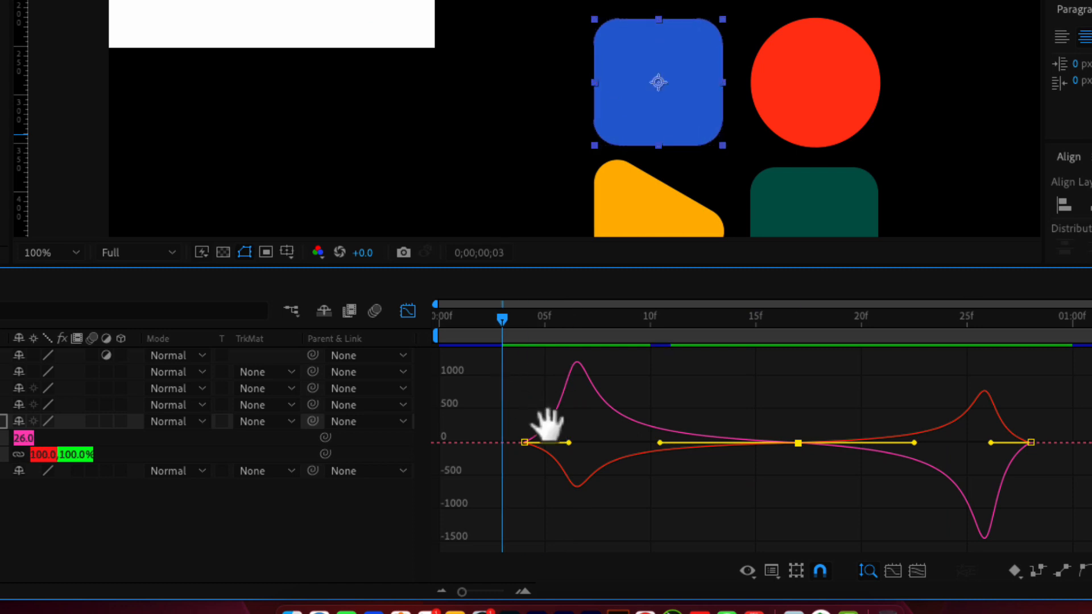
key(space)
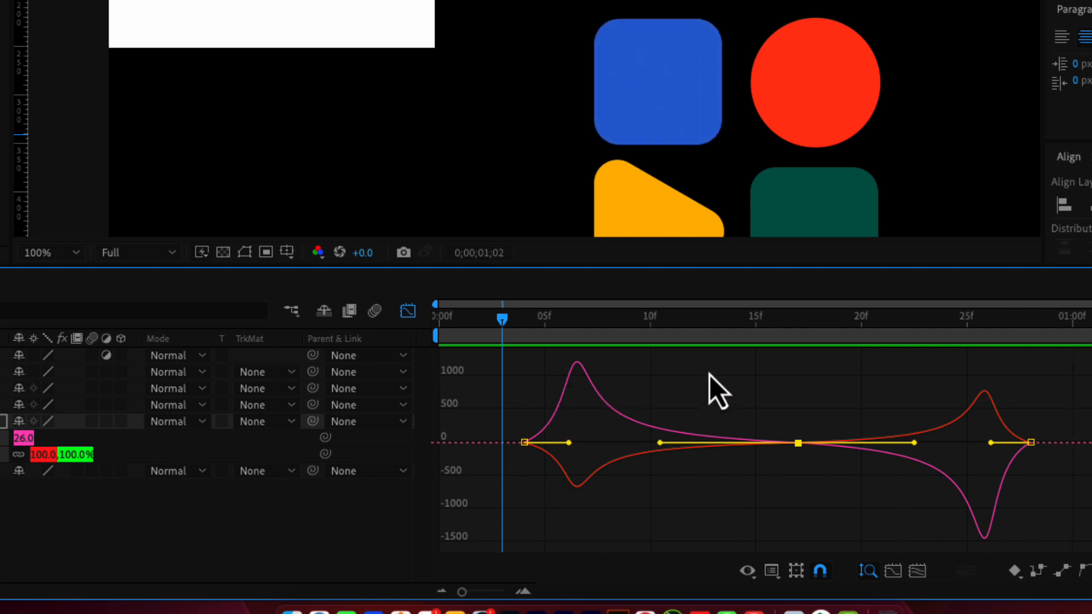
- Try an outgoing influence of 0% for the frame 17 keyframes through Keyframe Velocity, preview it, and undo the change
drag(763, 330, 798, 325)
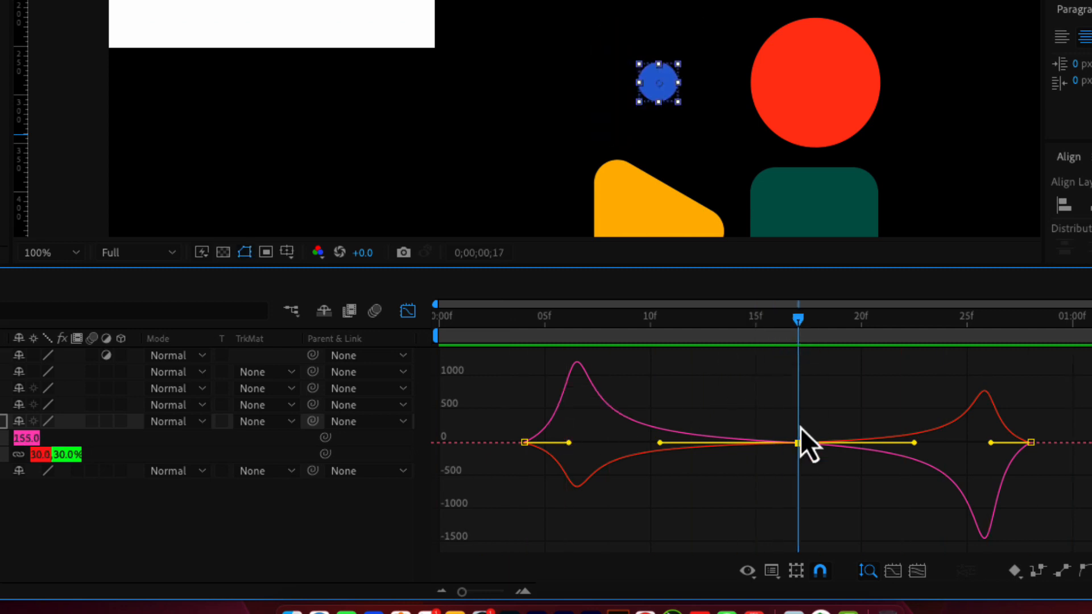
key(super+shift+k)
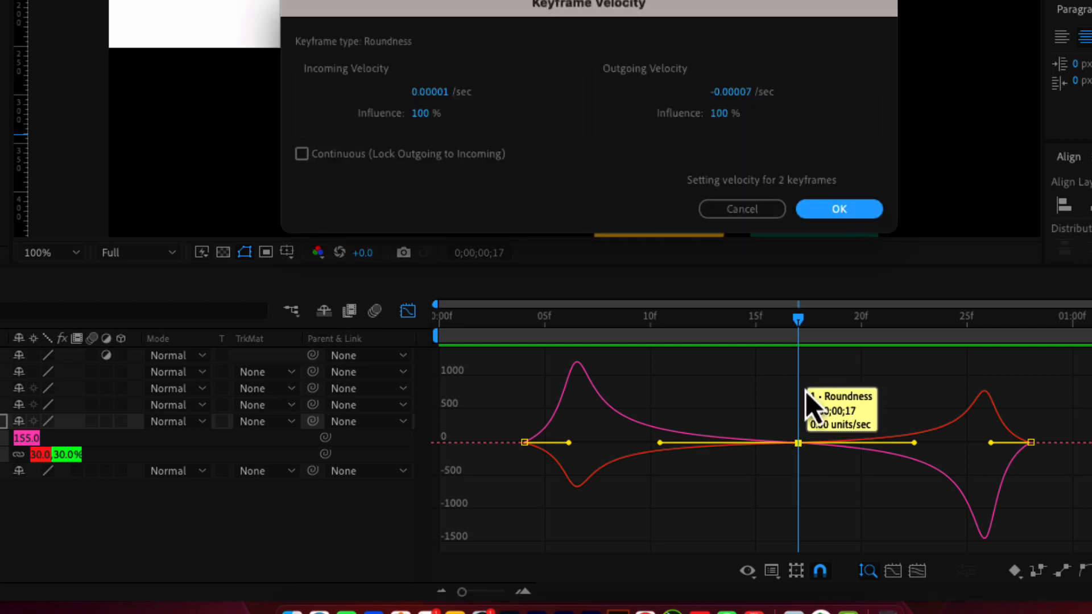
click(720, 113)
text(0)
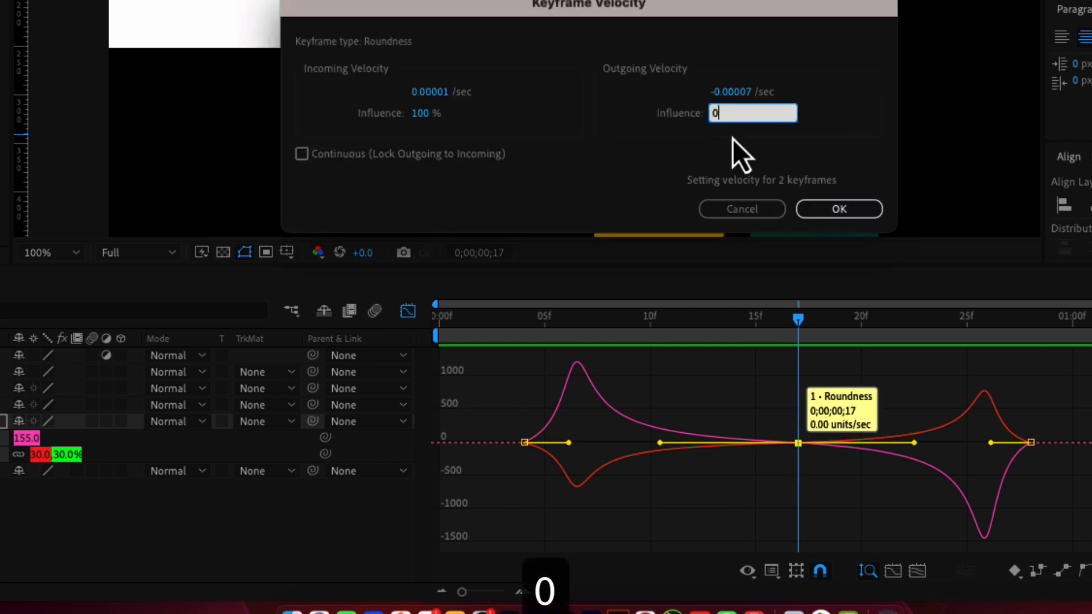
key(Return)
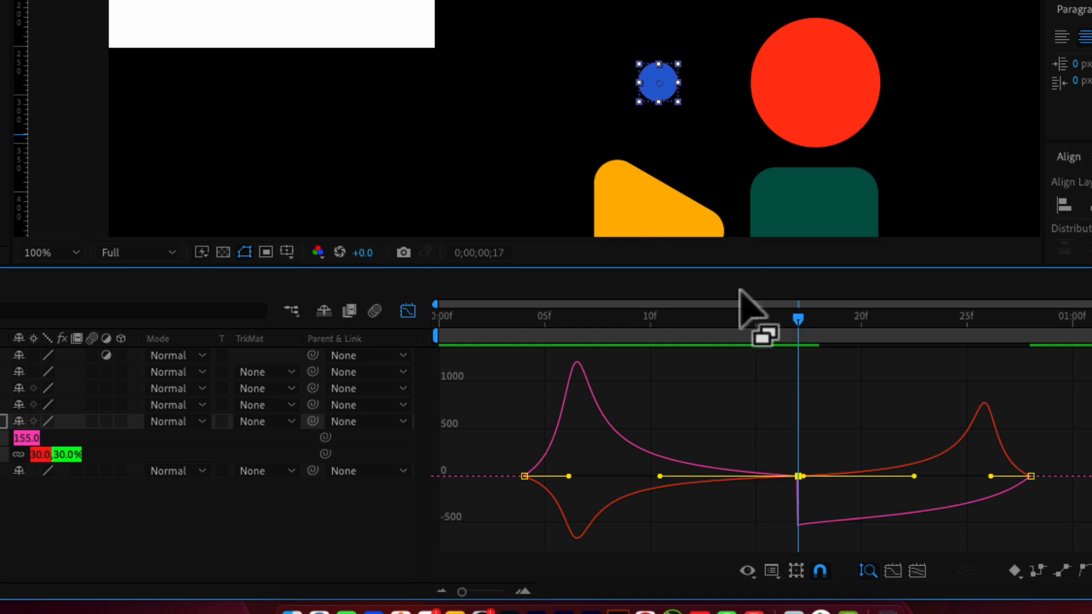
drag(743, 318, 613, 331)
key(space)
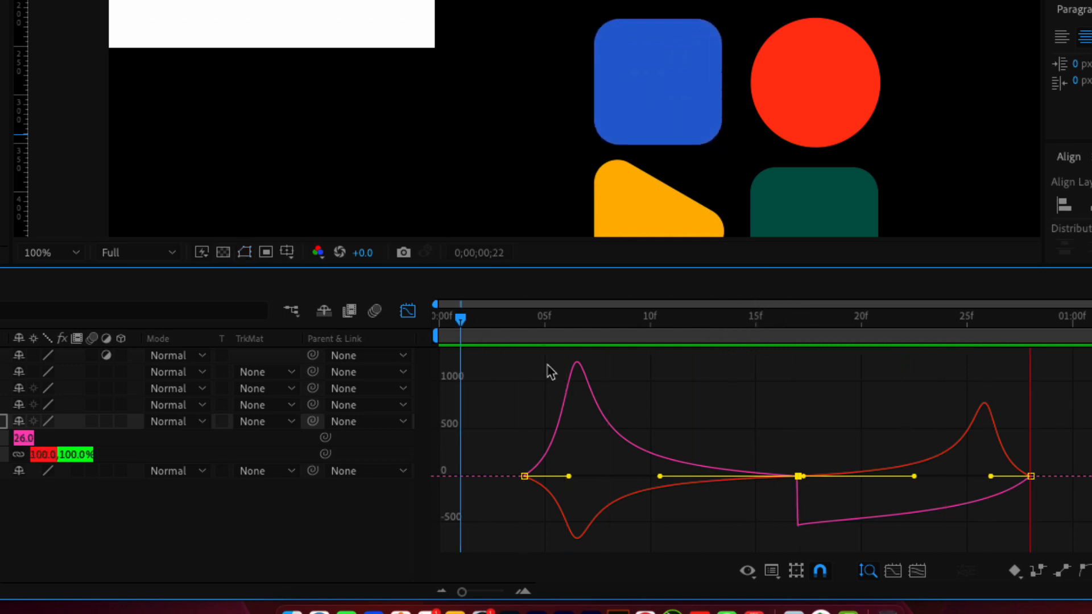
key(super+z)
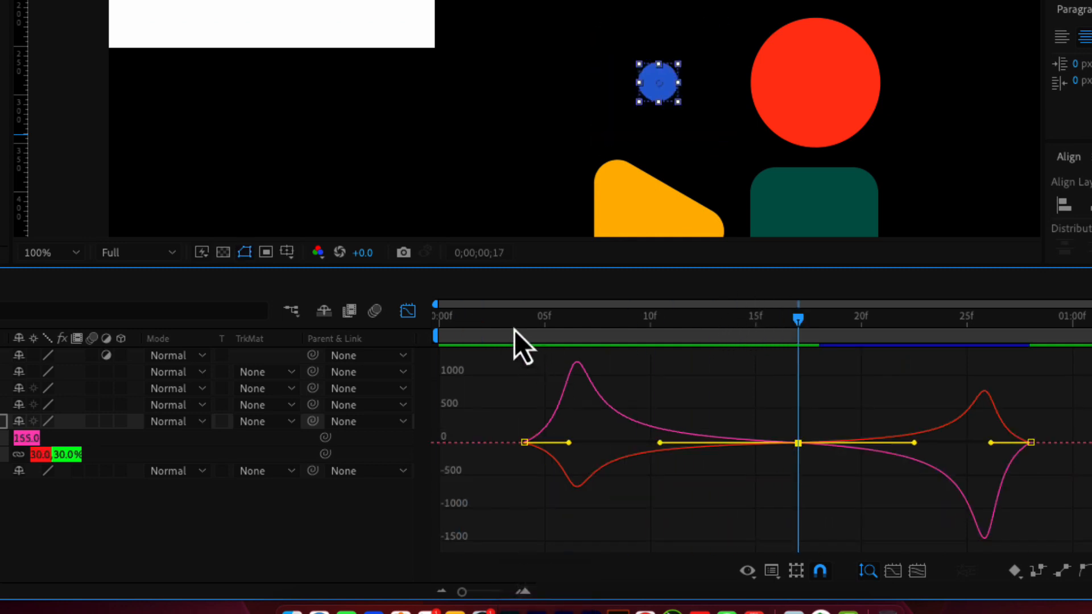
- Preview the blue square's eased animation from frame 1 and scrub back to frame 5
click(462, 325)
key(space)
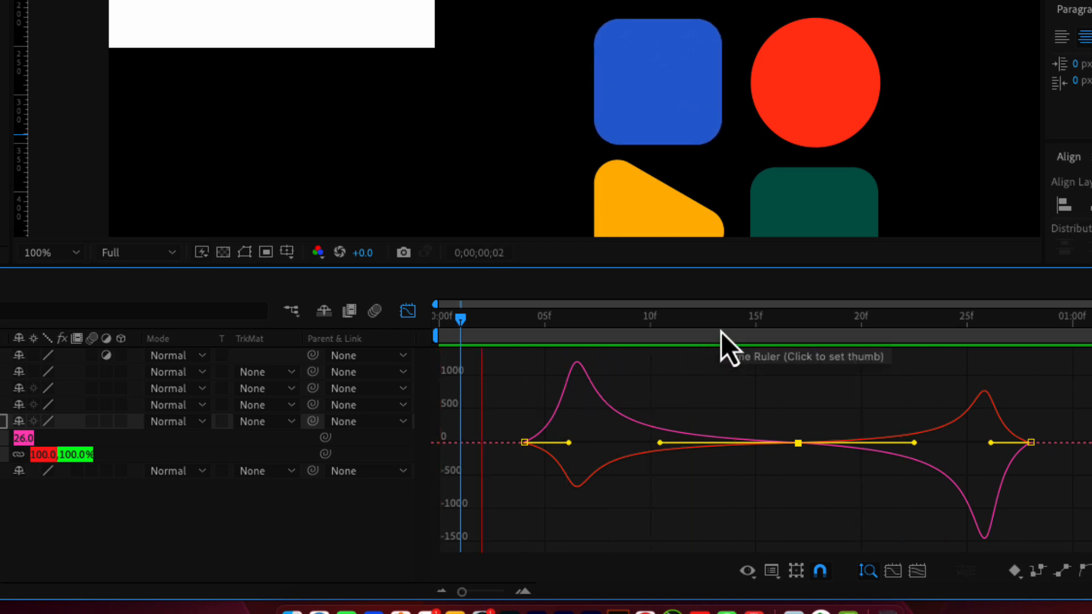
drag(818, 329, 544, 333)
- Apply a Fill effect to layer 1, the blue square, and return the timeline to the keyframe view
key(shift+space)
click(12, 457)
key(shift+space)
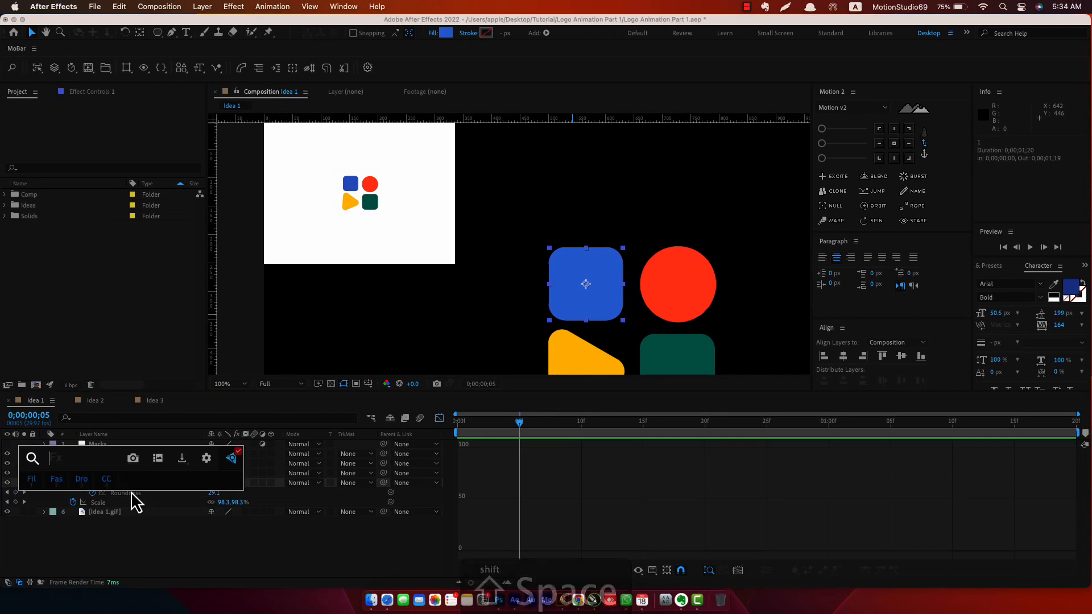
key(1)
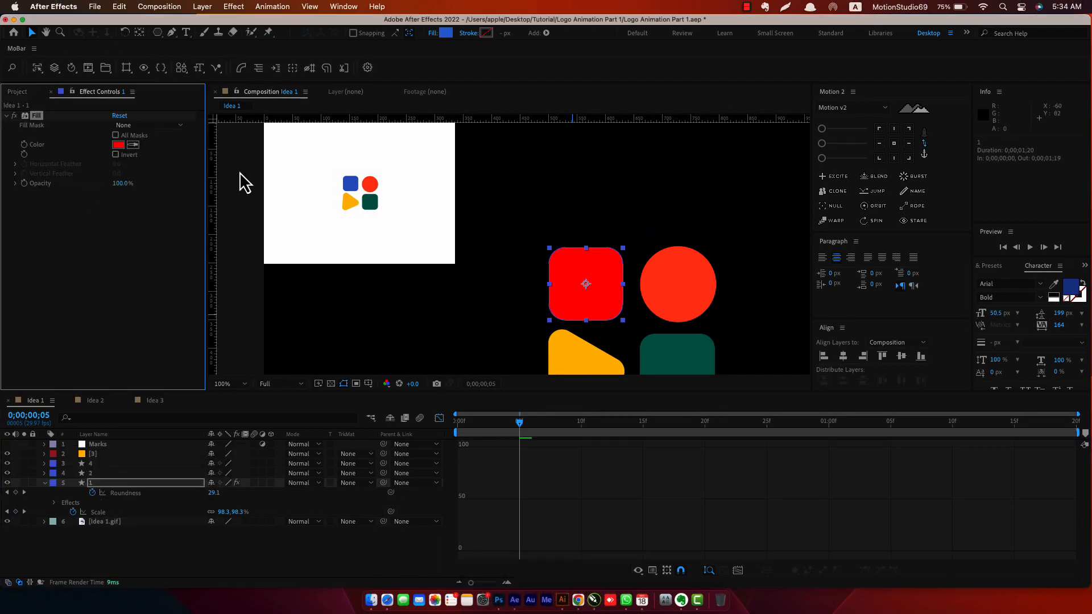
click(439, 419)
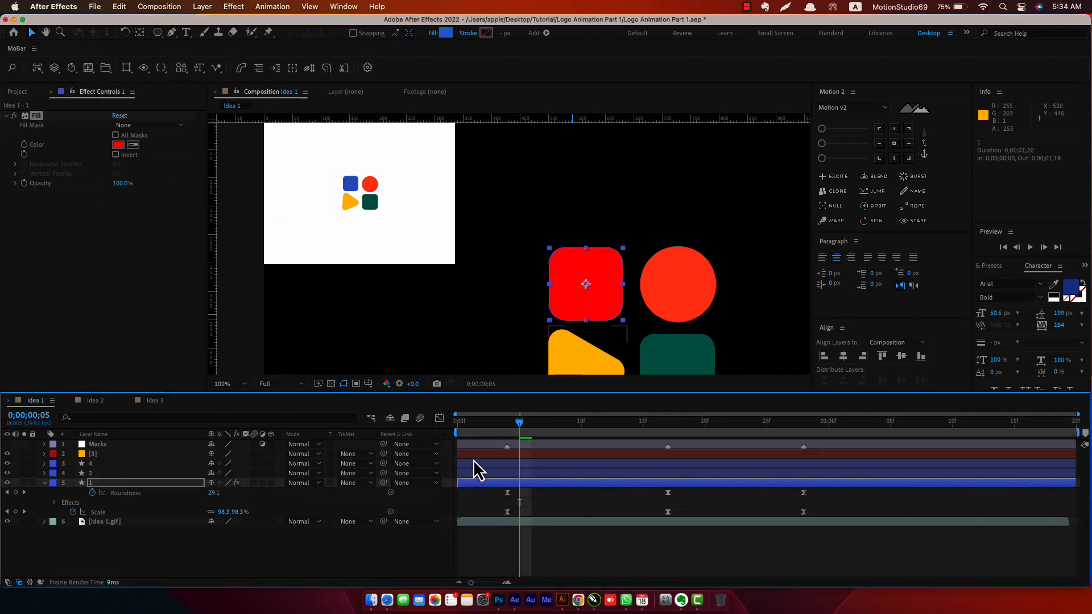
- At frame 4, sample the reference square's blue as layer 1's Fill Color and set a Color keyframe
drag(518, 428, 507, 428)
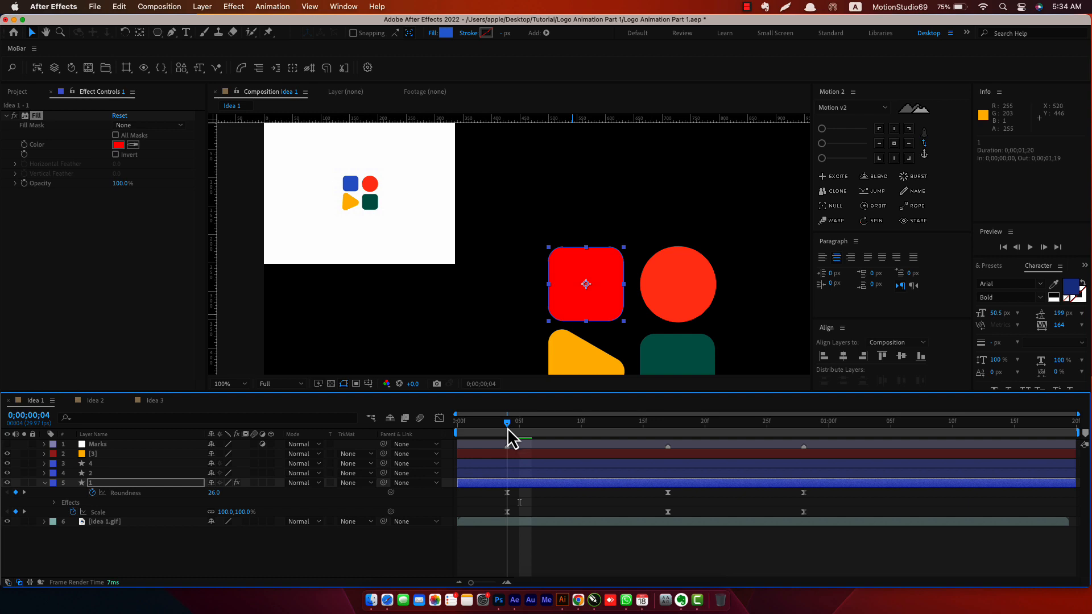
click(132, 145)
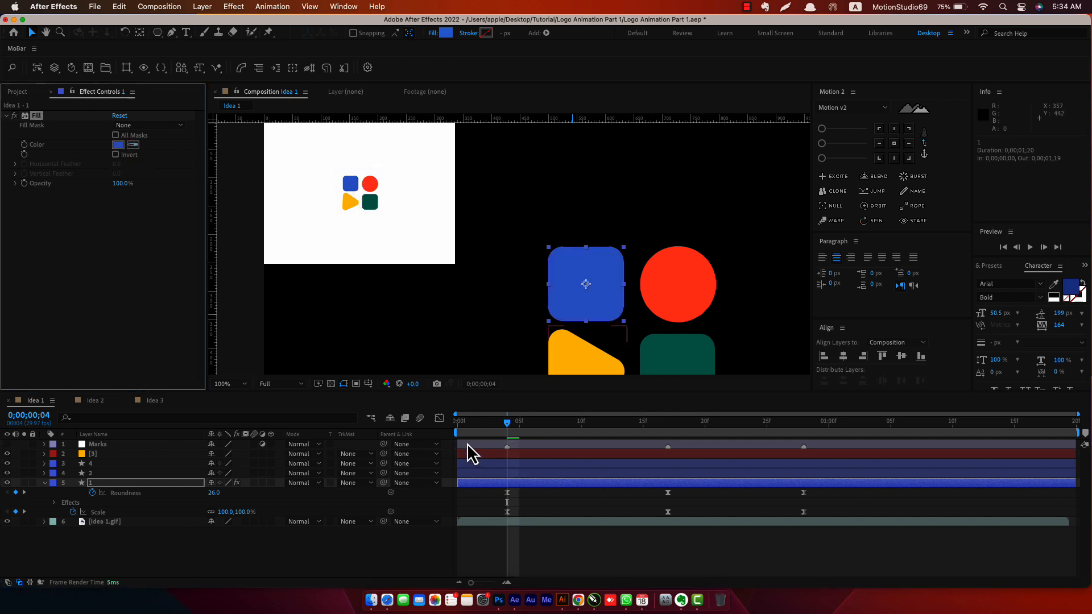
key(u)
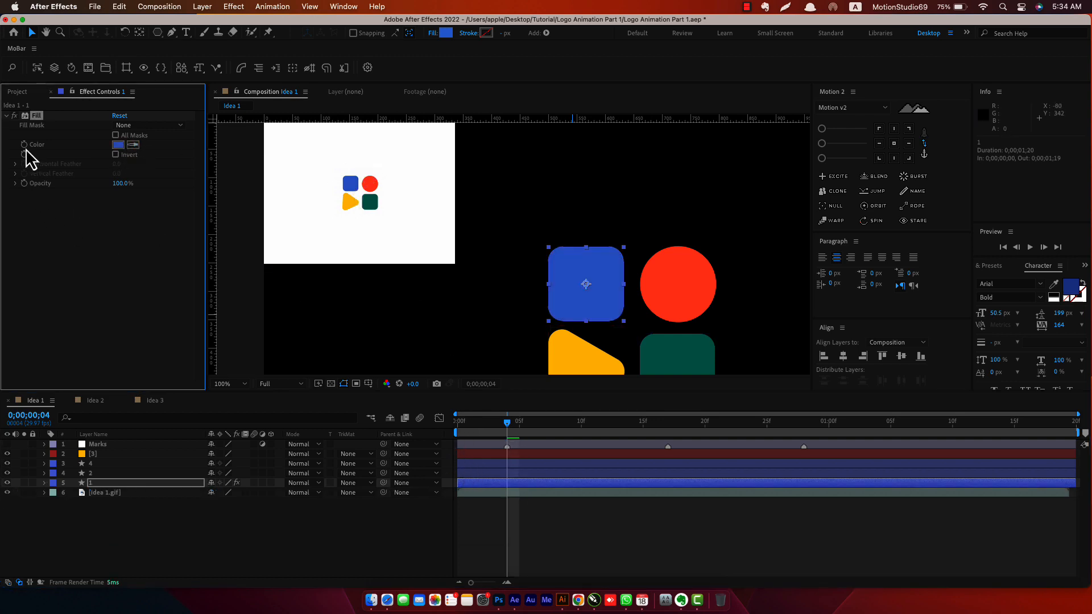
key(u)
- Keyframe the Fill Color at frame 17 with the reference's dark blue, and copy the frame 4 Color keyframe to frame 28
key(k)
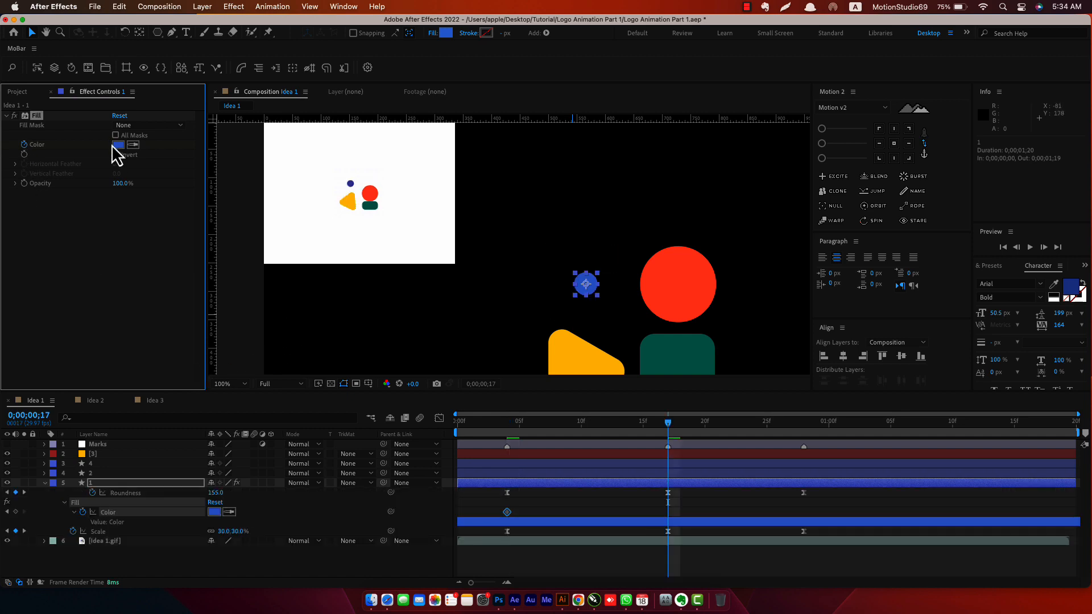
click(349, 184)
key(k)
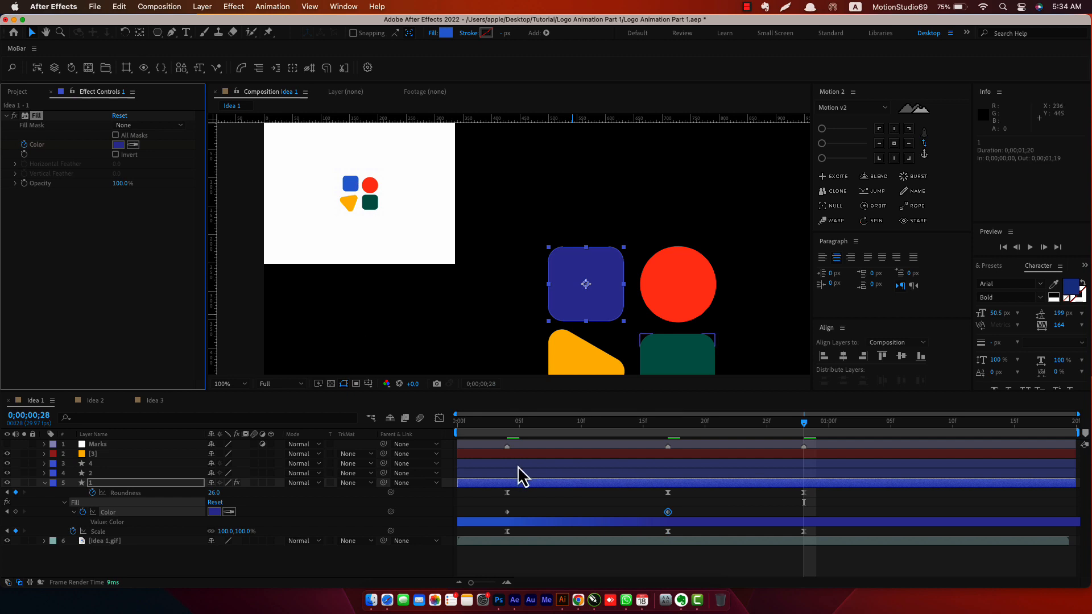
click(524, 521)
key(cmd+v)
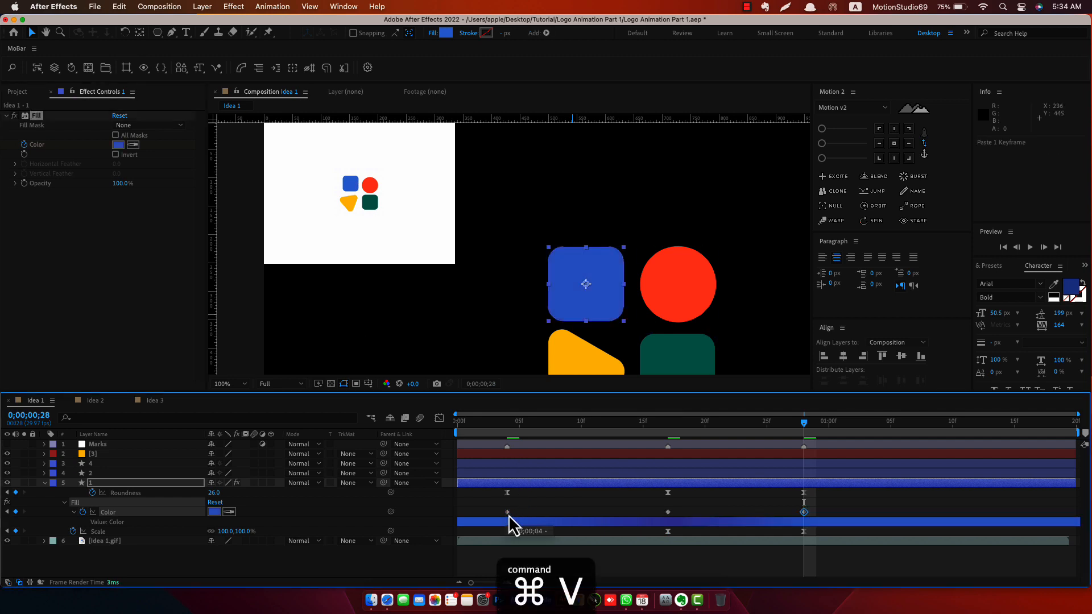
- Apply Easy Ease to all Fill Color keyframes and stretch both speed handles of the frame 17 keyframe outward
click(138, 512)
key(F9)
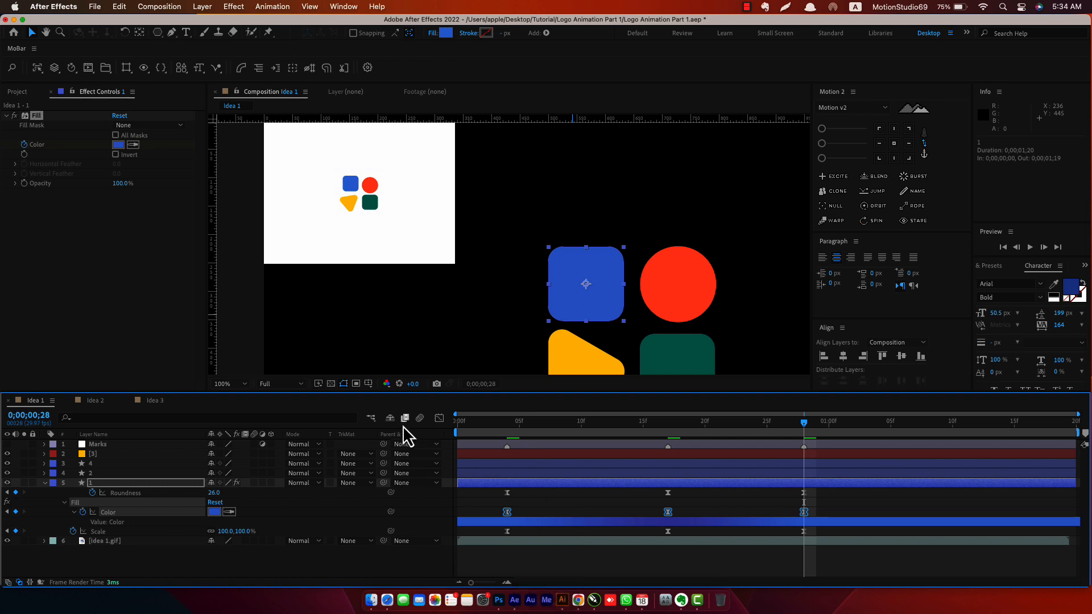
click(439, 418)
drag(724, 522, 587, 551)
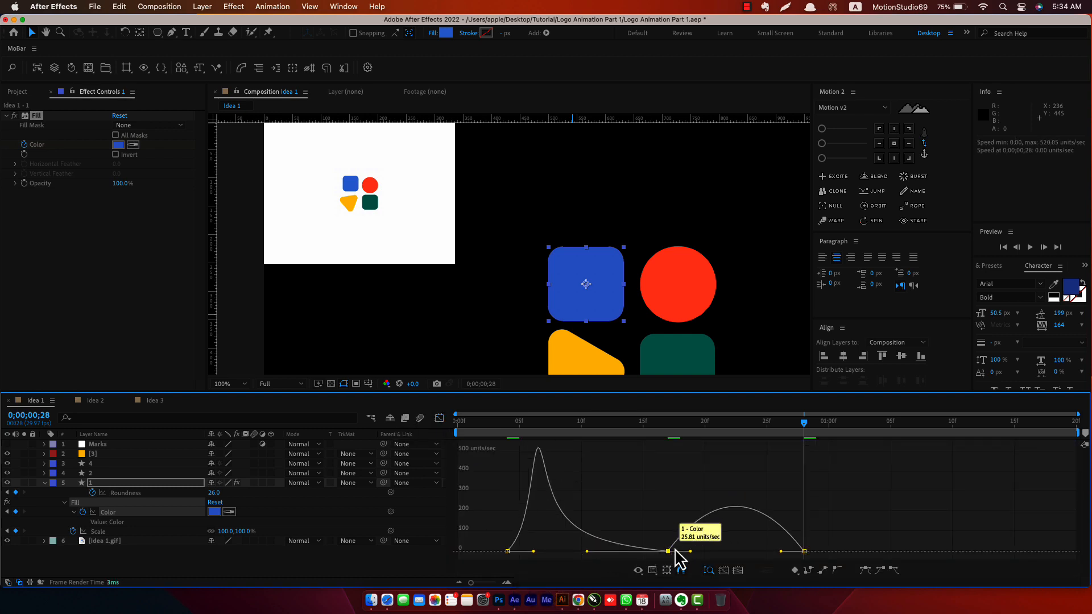
drag(691, 551, 736, 551)
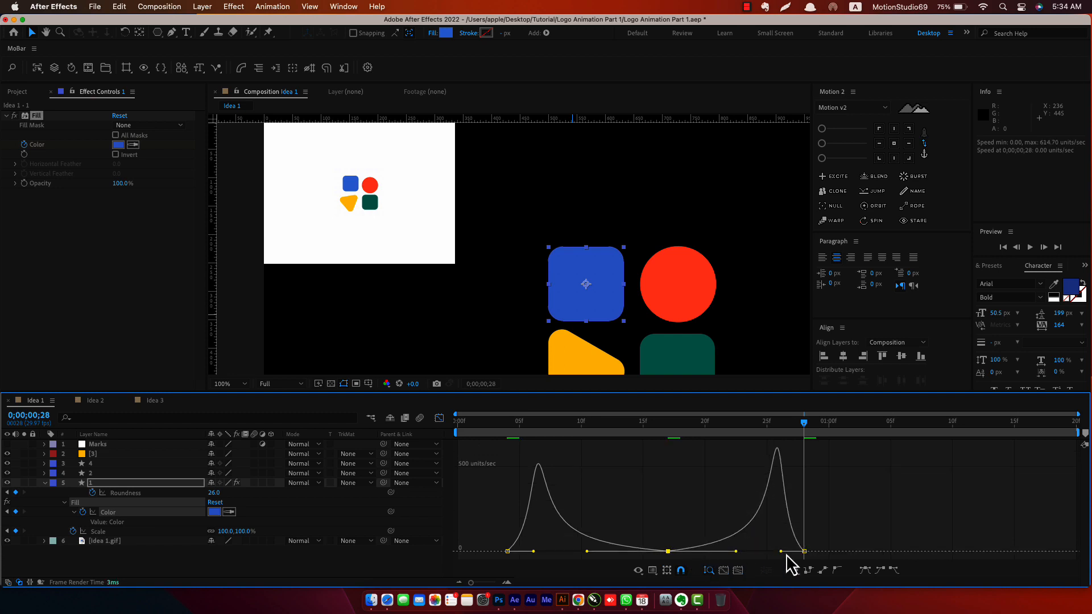
- Return to the keyframe view and preview the blue square's colour, roundness and scale animation from the first frame
click(439, 419)
key(space)
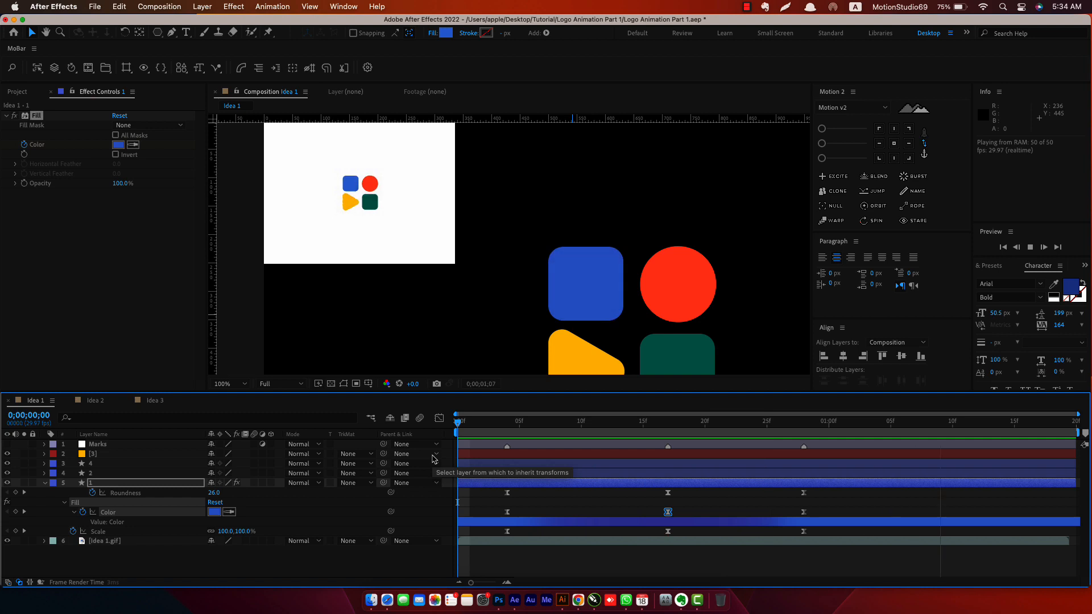
click(480, 429)
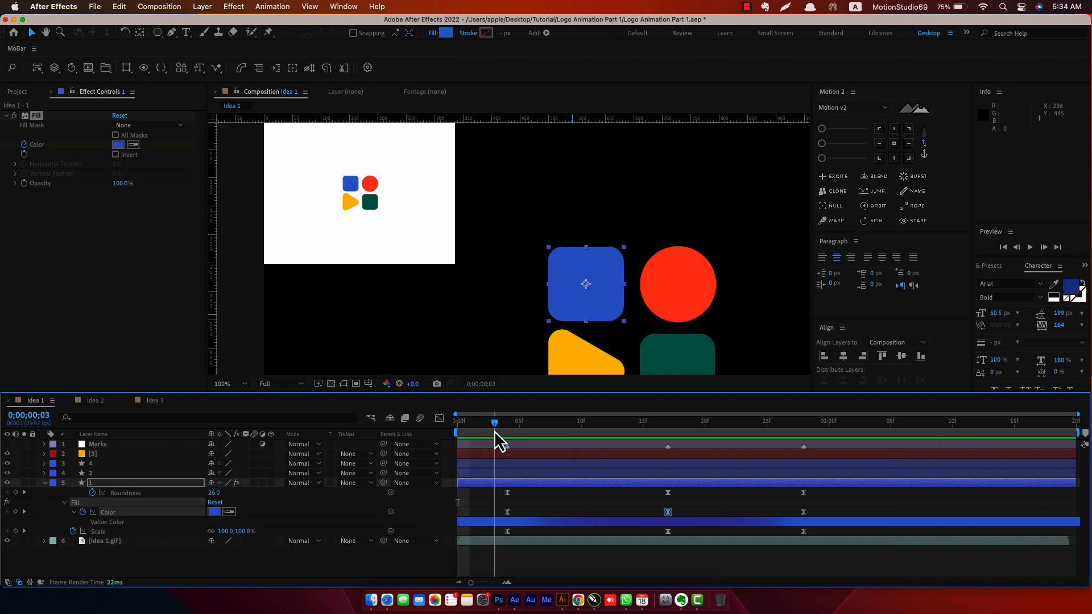
- Set a Rotation keyframe at the first marker, frame 4, on layer 3, the yellow triangle
drag(494, 442, 506, 443)
drag(571, 383, 565, 324)
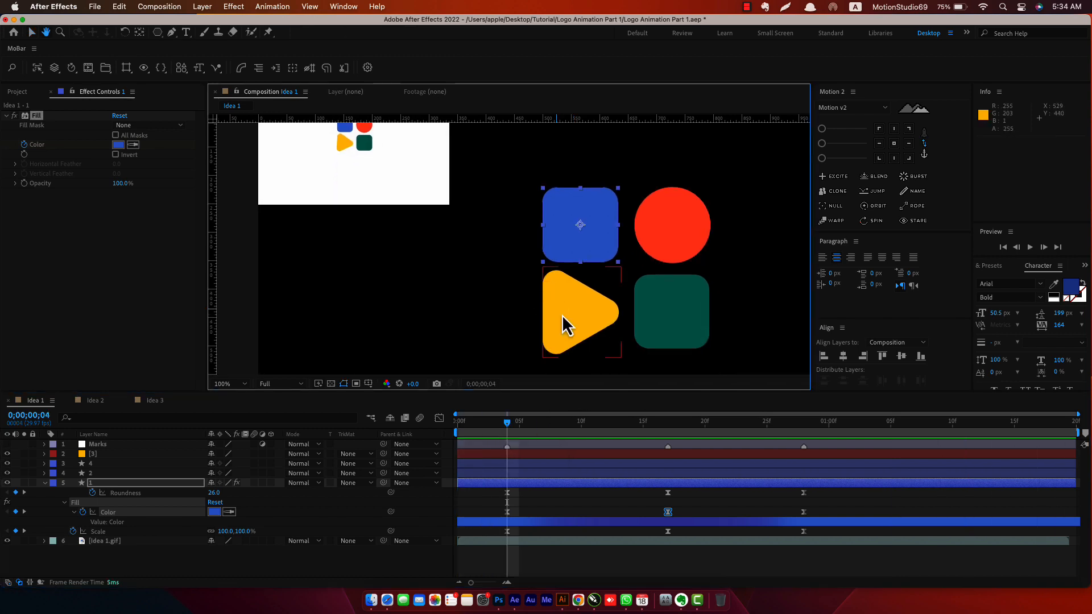
click(565, 327)
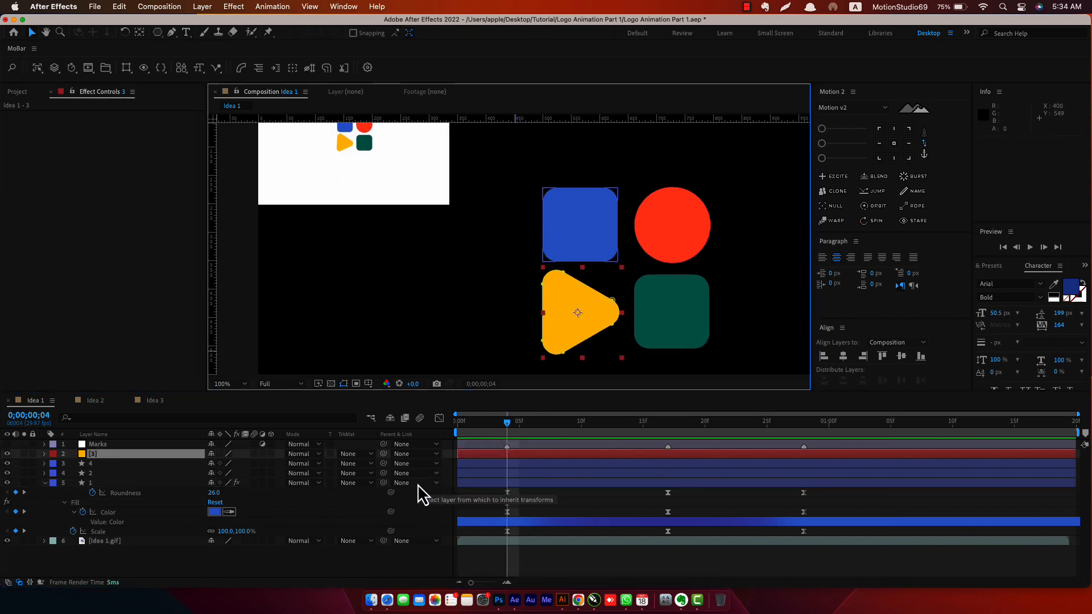
key(r)
click(73, 463)
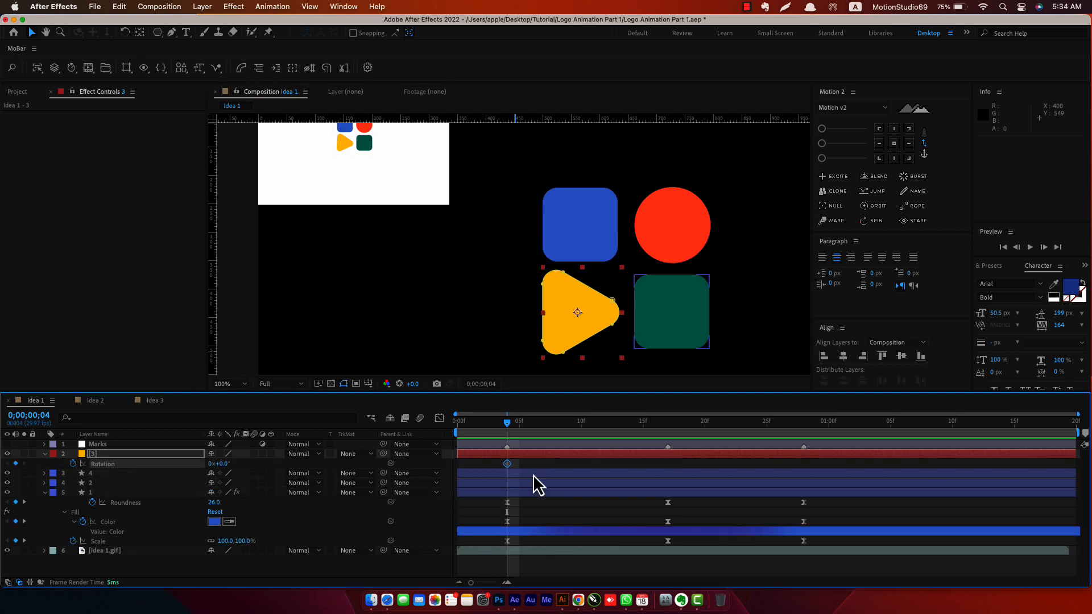
- Keyframe the yellow triangle's Rotation at the last marker, frame 28, with one full revolution, 1x+0.0°
click(654, 427)
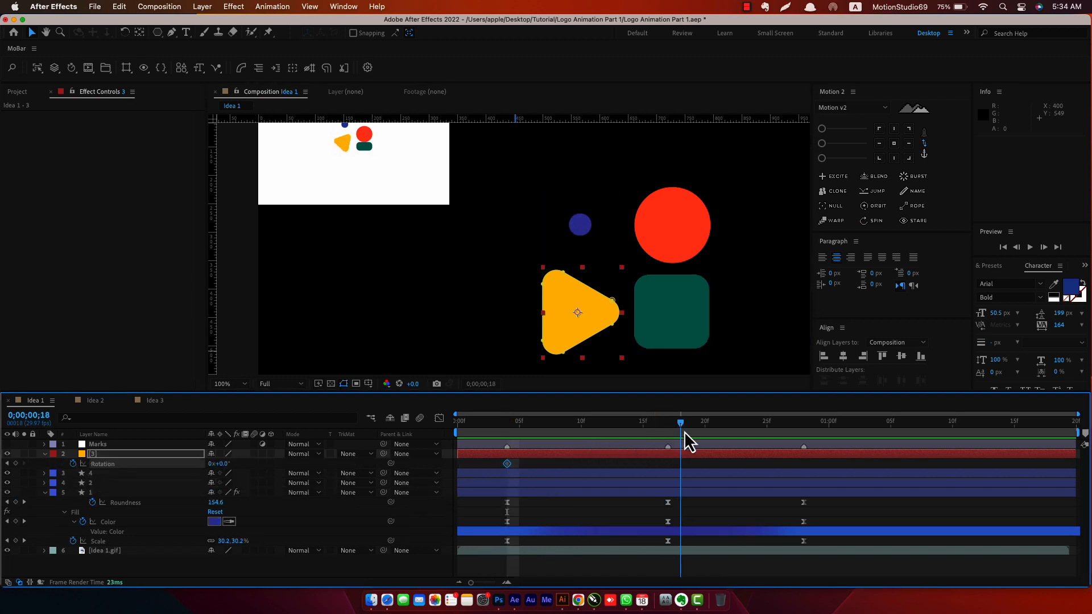
drag(685, 437, 805, 462)
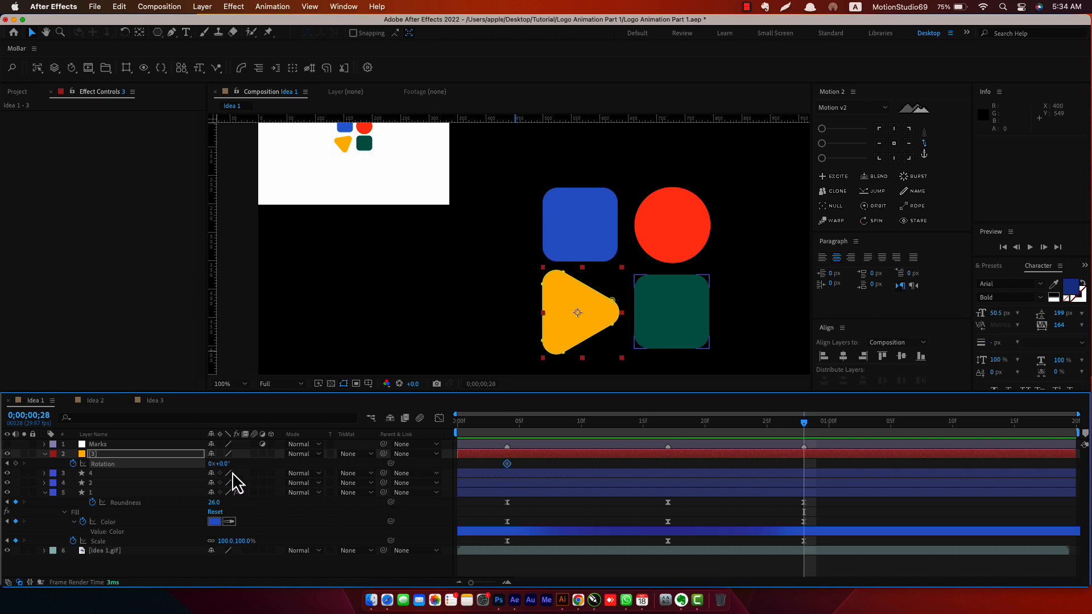
click(211, 463)
key(Return)
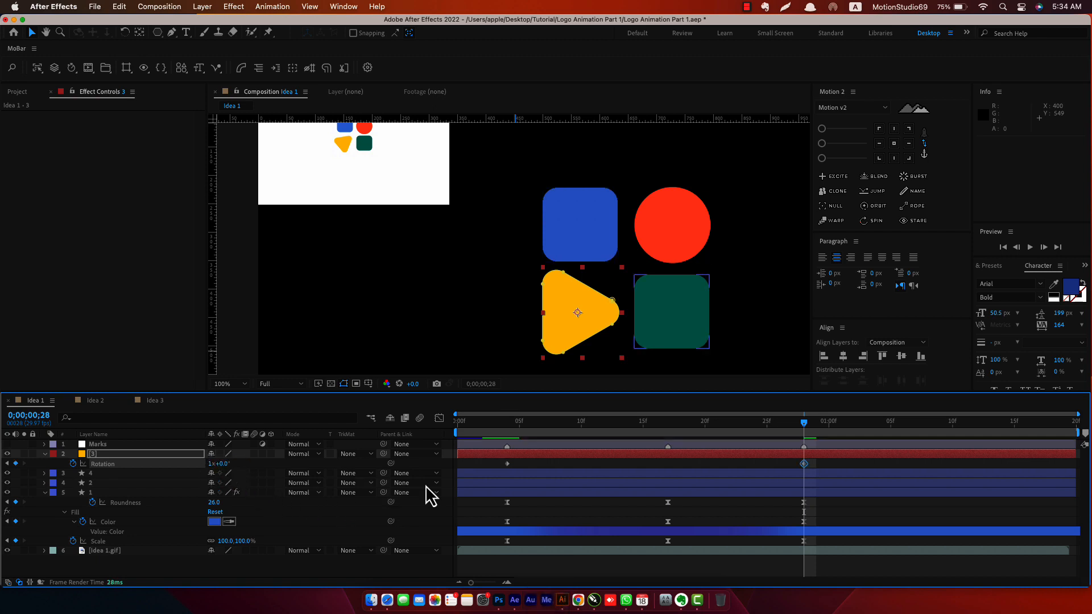
- Apply Easy Ease to both Rotation keyframes, stretch the frame 4 keyframe's speed handle to about frame 16, and preview the spin
drag(508, 433, 556, 433)
key(F9)
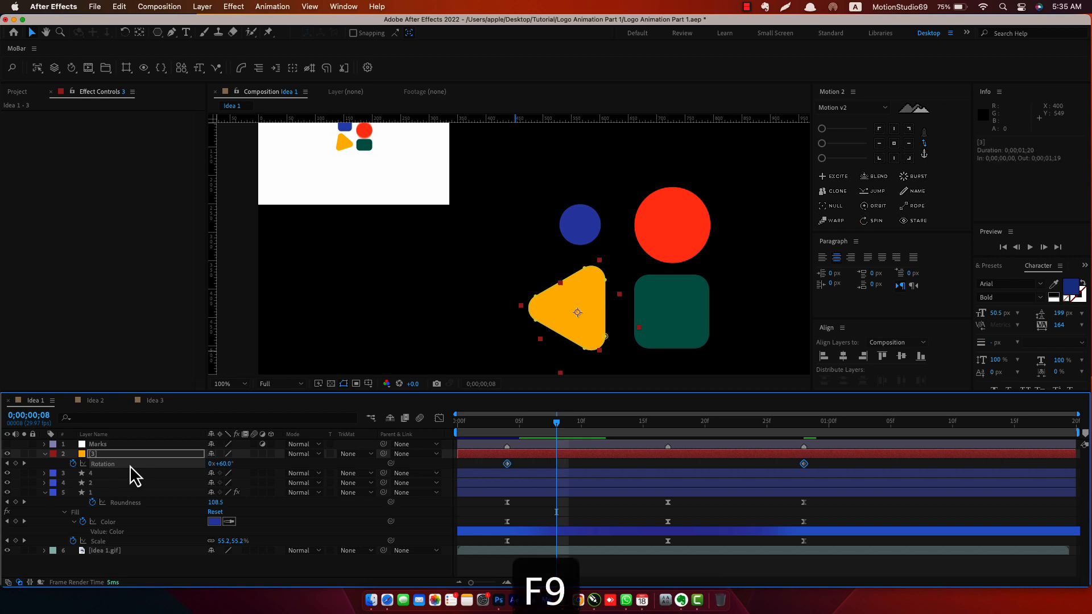
drag(559, 431, 500, 445)
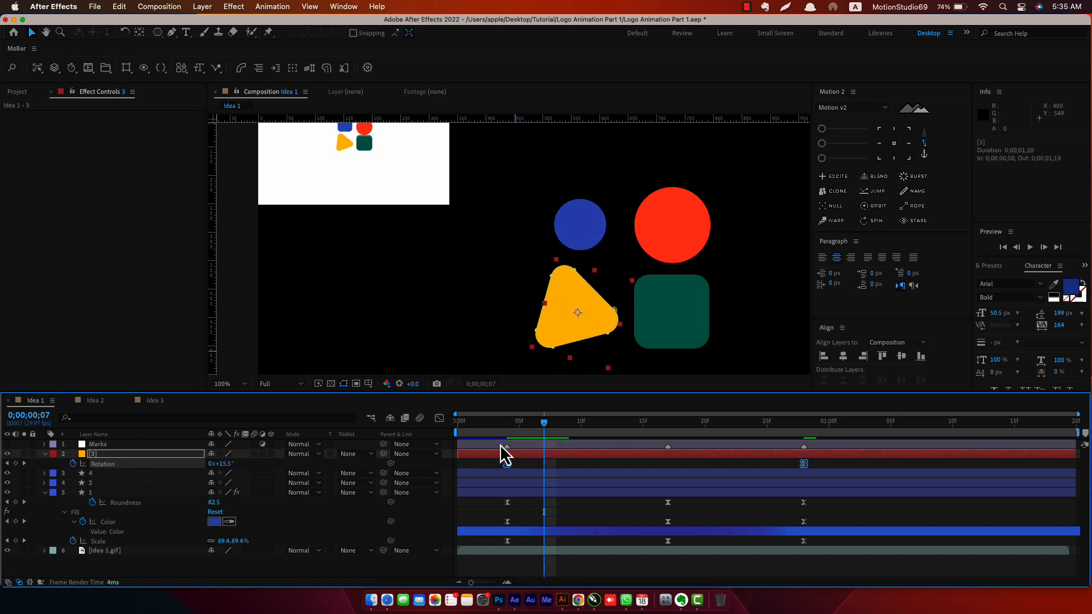
click(439, 419)
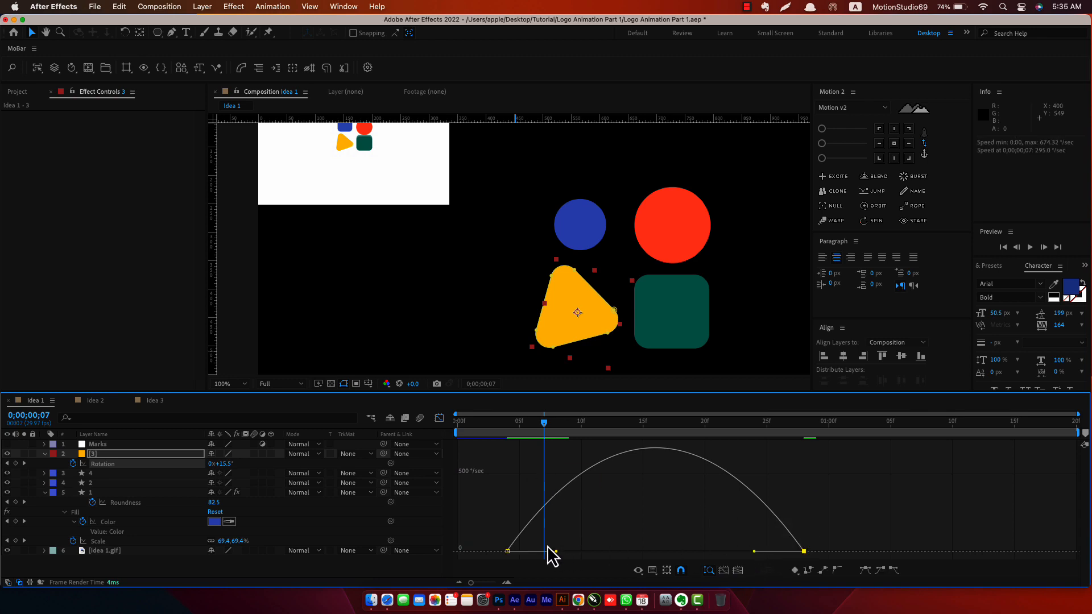
drag(556, 551, 655, 551)
drag(563, 441, 794, 475)
key(space)
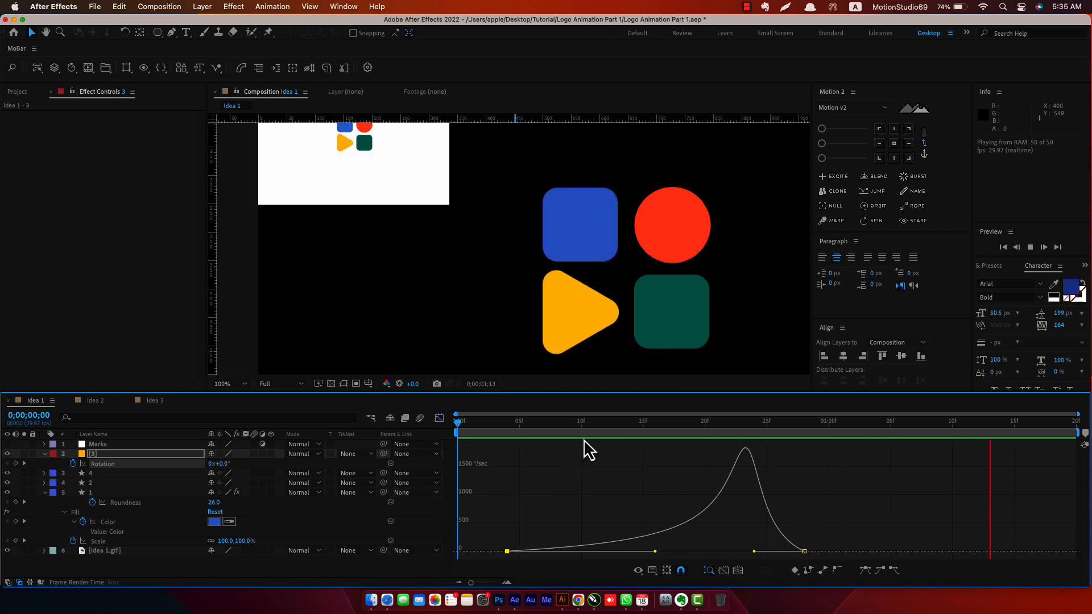
- Lengthen the frame 4 Rotation keyframe's speed handle further and shorten the frame 28 keyframe's incoming handle
mouse_move(547, 437)
mouse_down()
mouse_move(580, 431)
mouse_move(536, 434)
mouse_move(550, 435)
mouse_up()
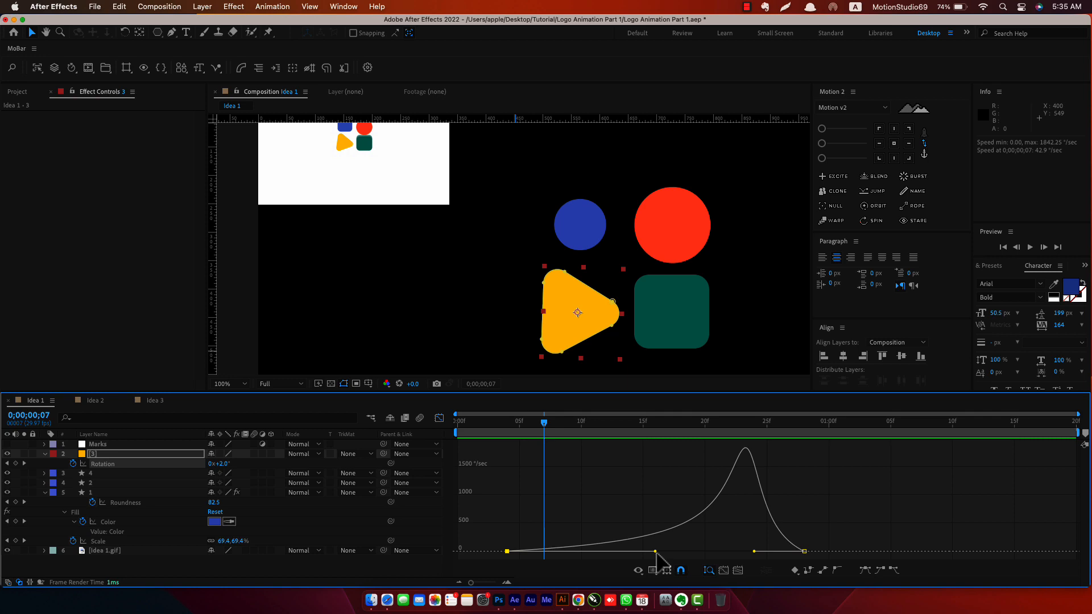
drag(655, 552, 685, 558)
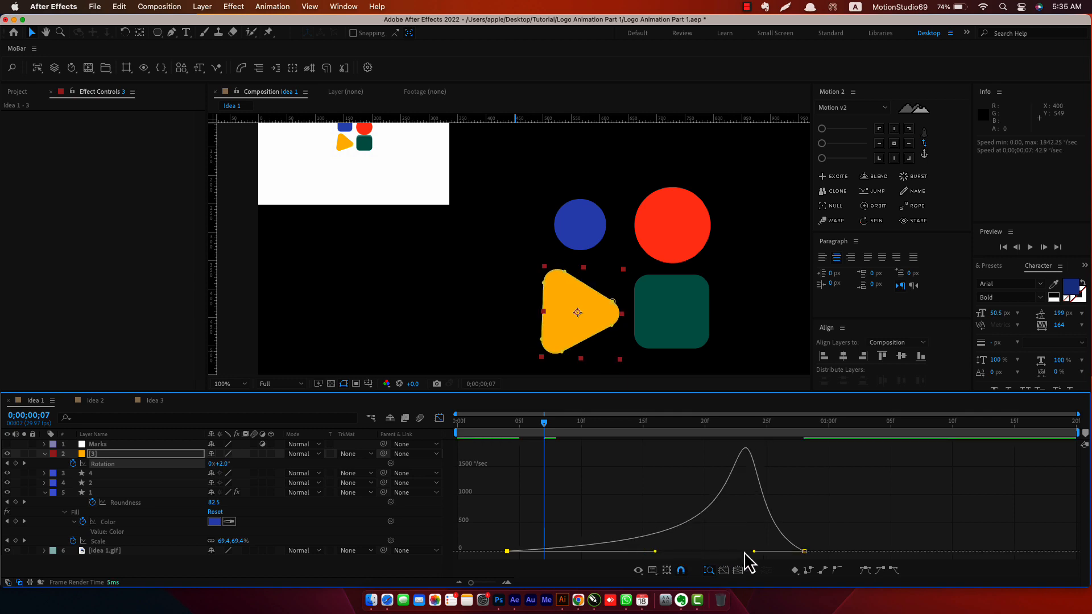
drag(755, 556, 769, 557)
drag(519, 427, 507, 431)
- Switch the Rotation graph to the value graph, pull the frame 28 keyframe's handle downward, and play the animation
right_click(570, 512)
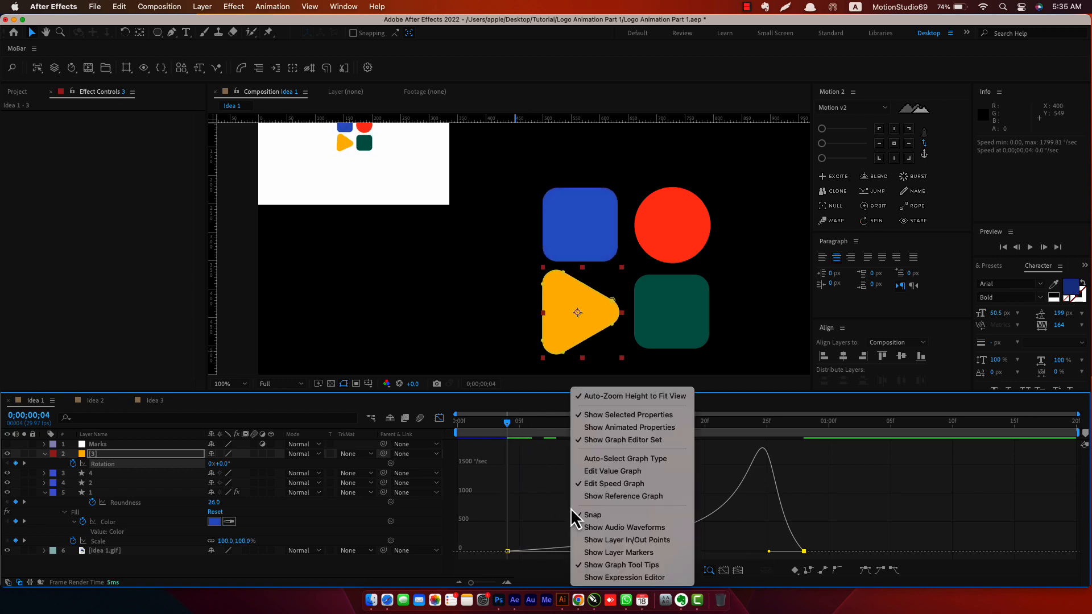
click(614, 472)
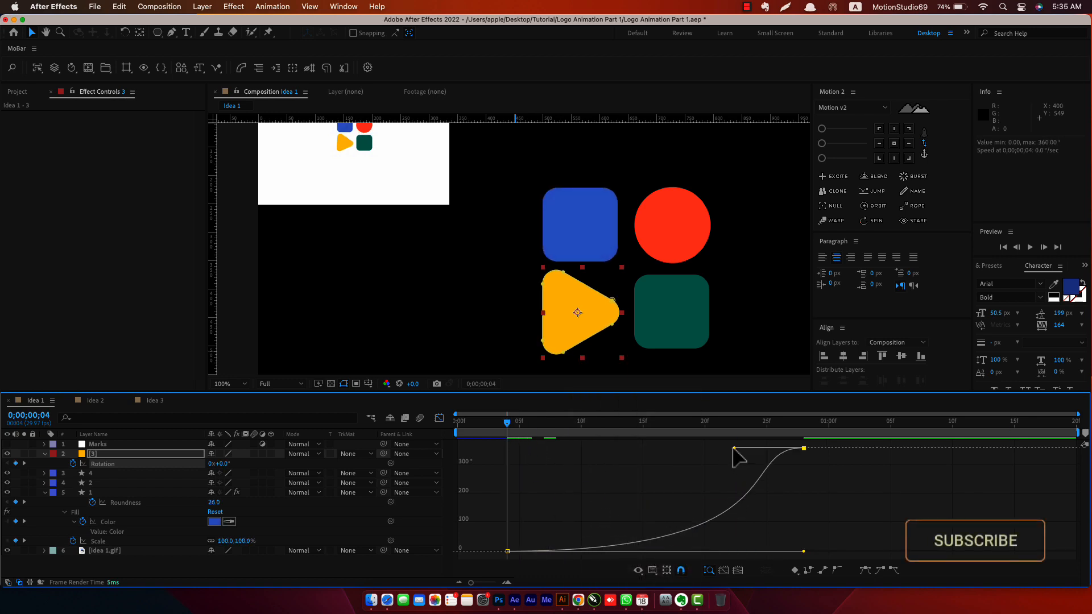
drag(735, 448, 753, 501)
key(space)
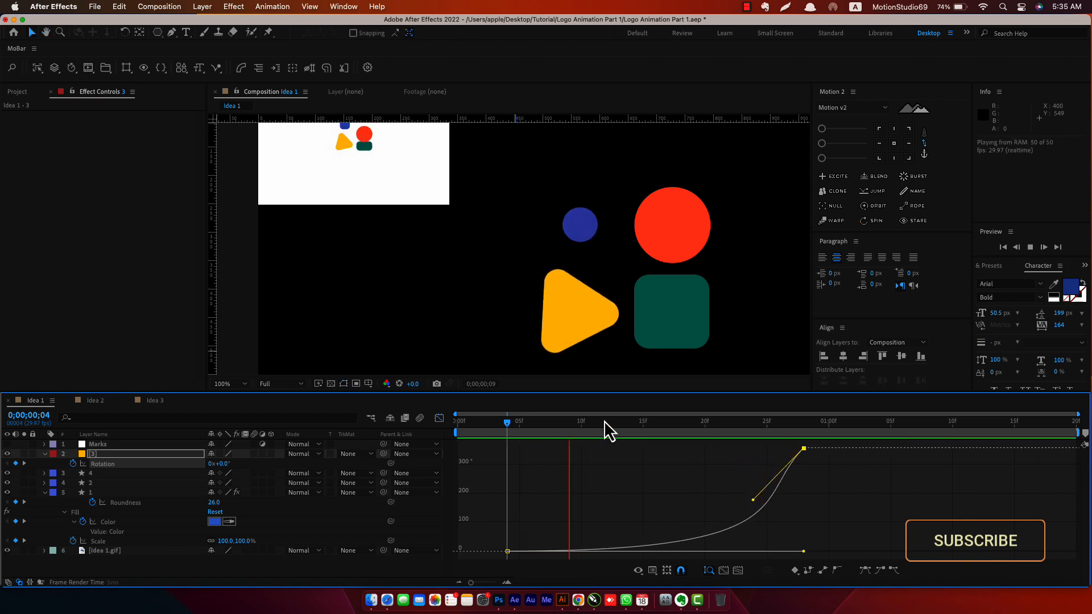
- Raise the frame 4 Rotation keyframe's value handle slightly, shorten the frame 28 keyframe's handle, and preview from frame 3
drag(604, 422, 724, 424)
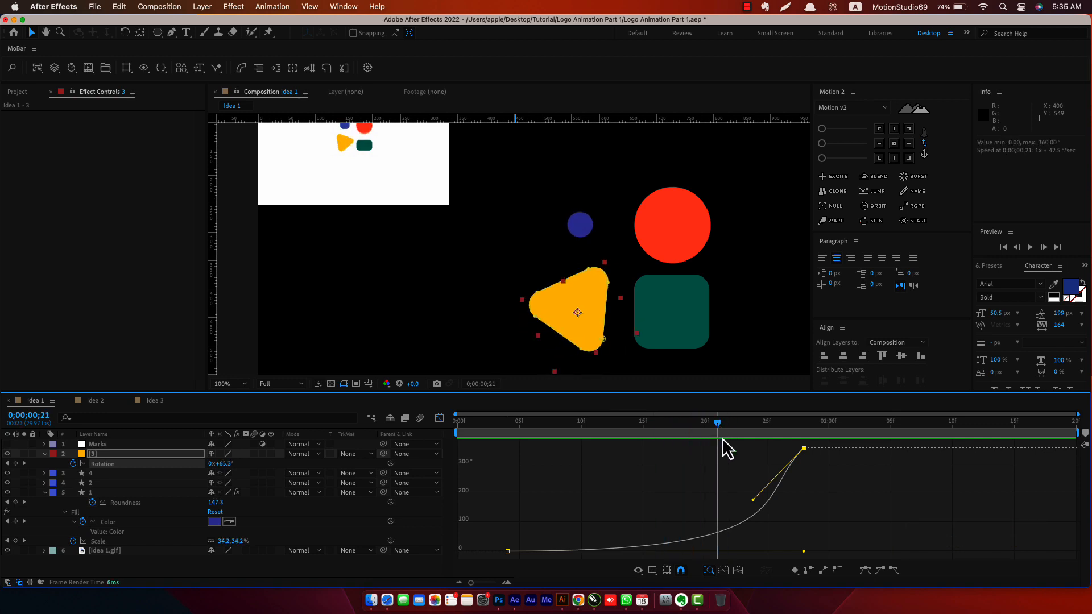
mouse_move(804, 552)
mouse_down()
mouse_move(793, 555)
mouse_move(791, 534)
mouse_move(791, 549)
mouse_up()
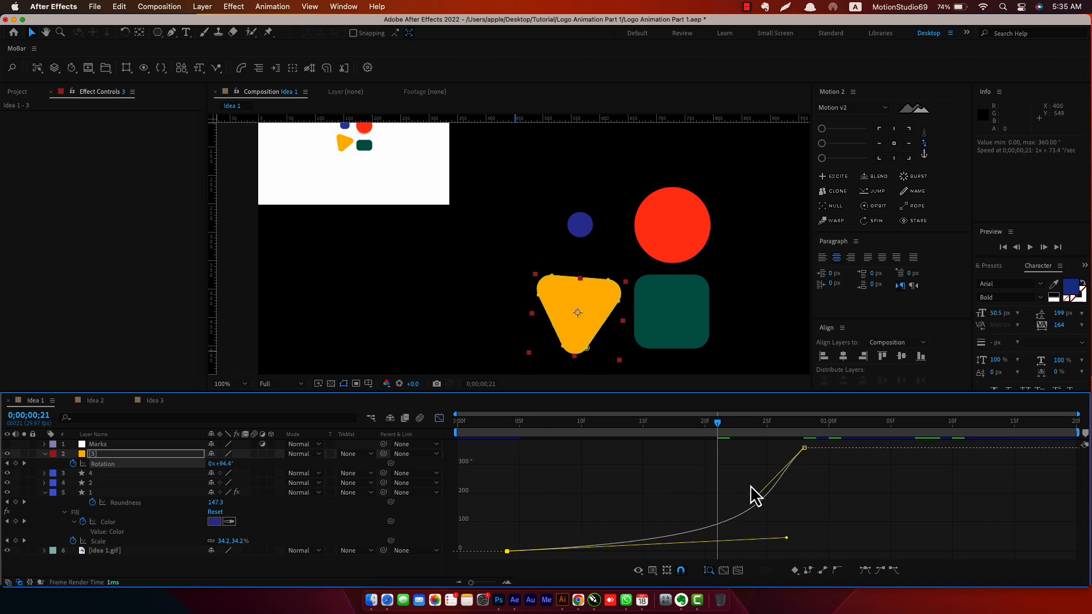
drag(753, 502, 782, 495)
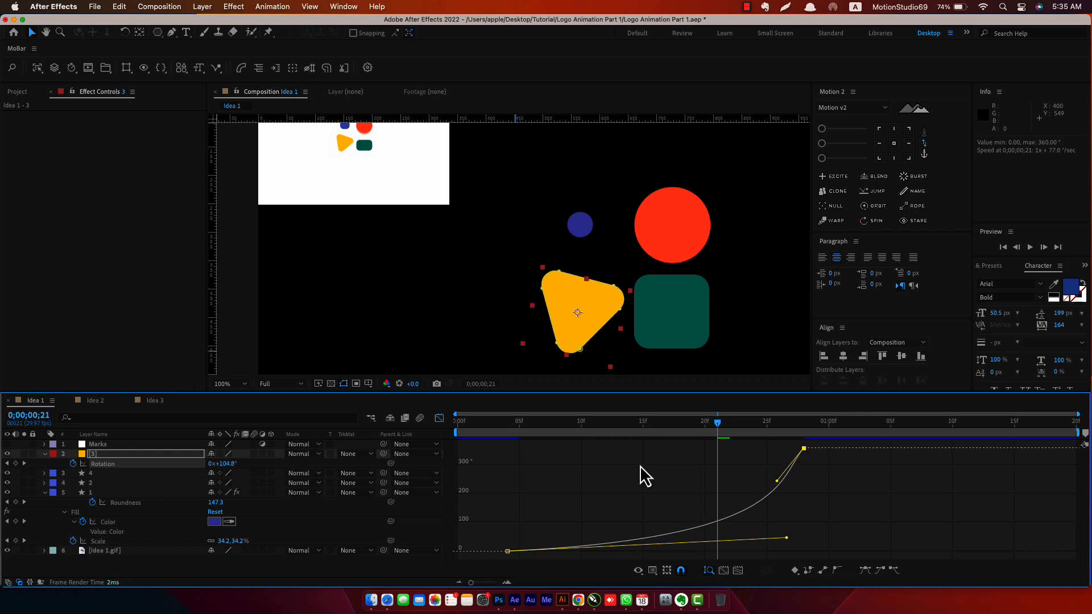
click(495, 433)
key(space)
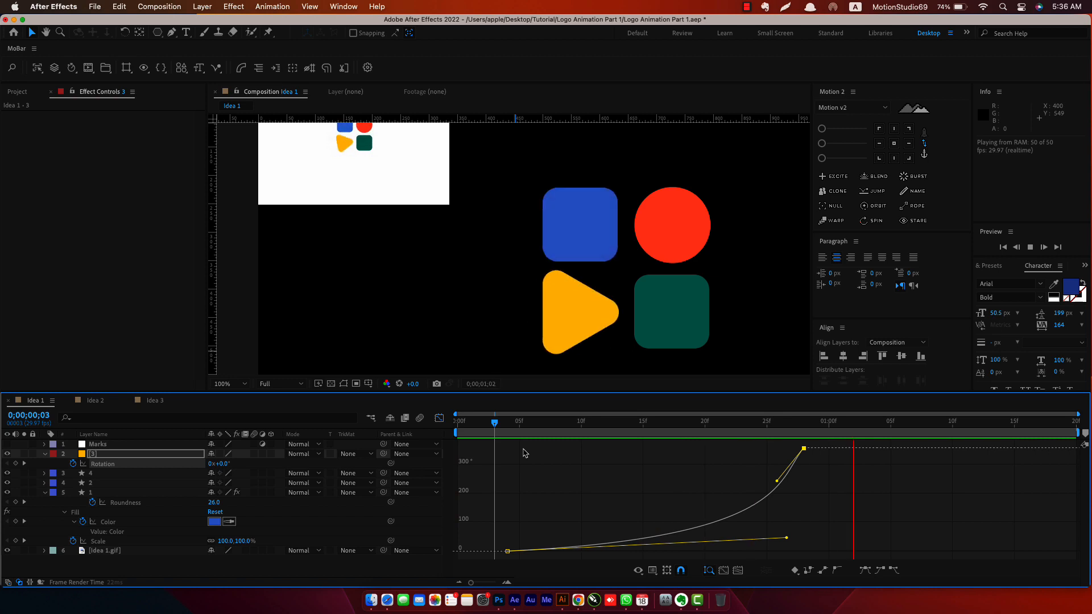
- Try replacing the triangle's full revolution at frame 28 with 0 revolutions plus 180°
click(718, 432)
drag(719, 431, 801, 436)
click(804, 448)
click(212, 464)
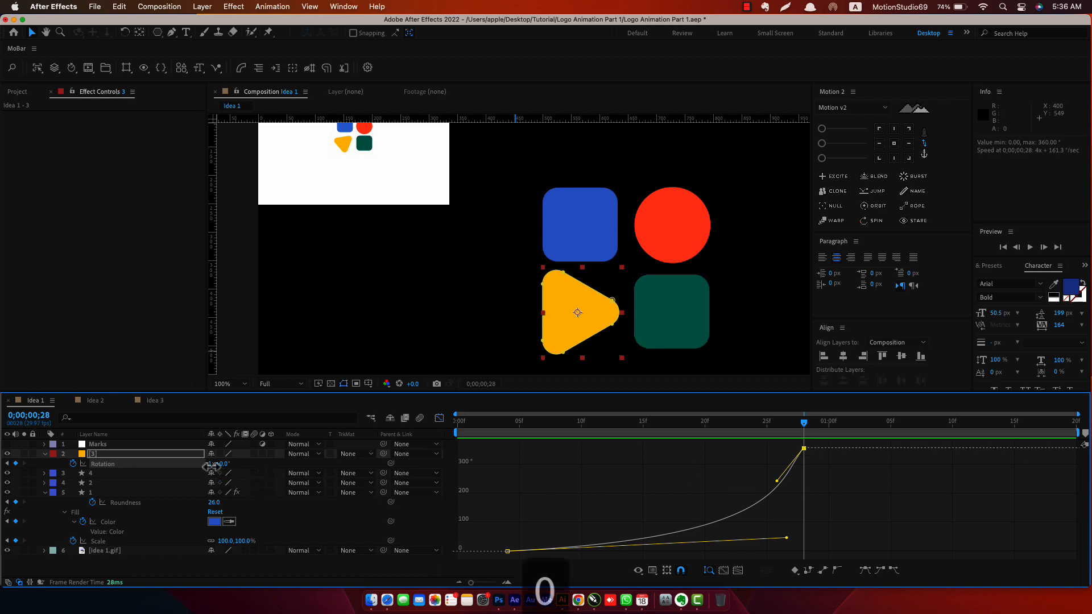
key(Tab)
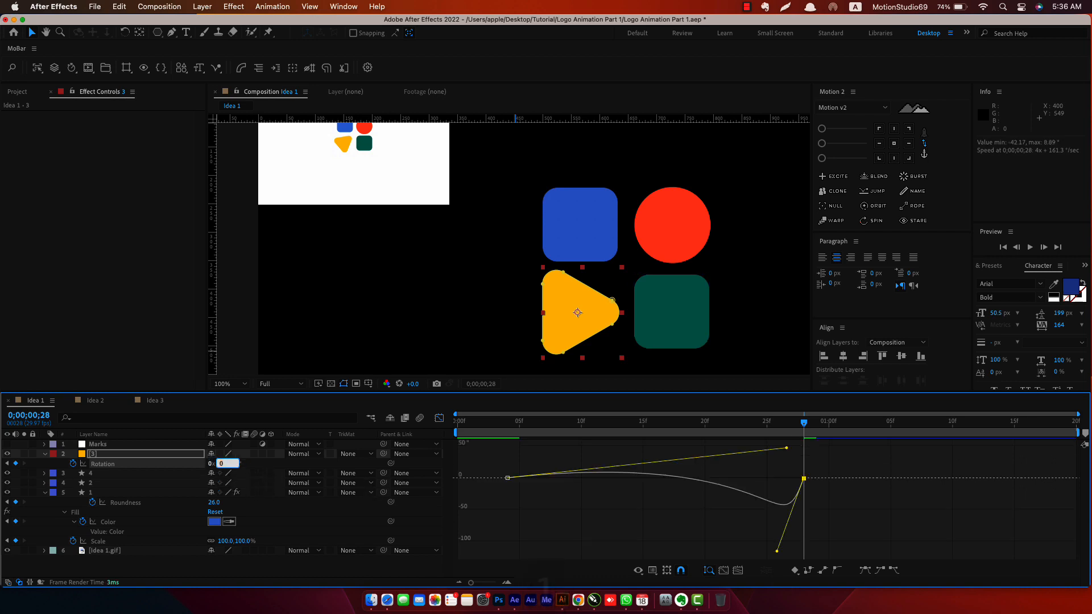
text(180)
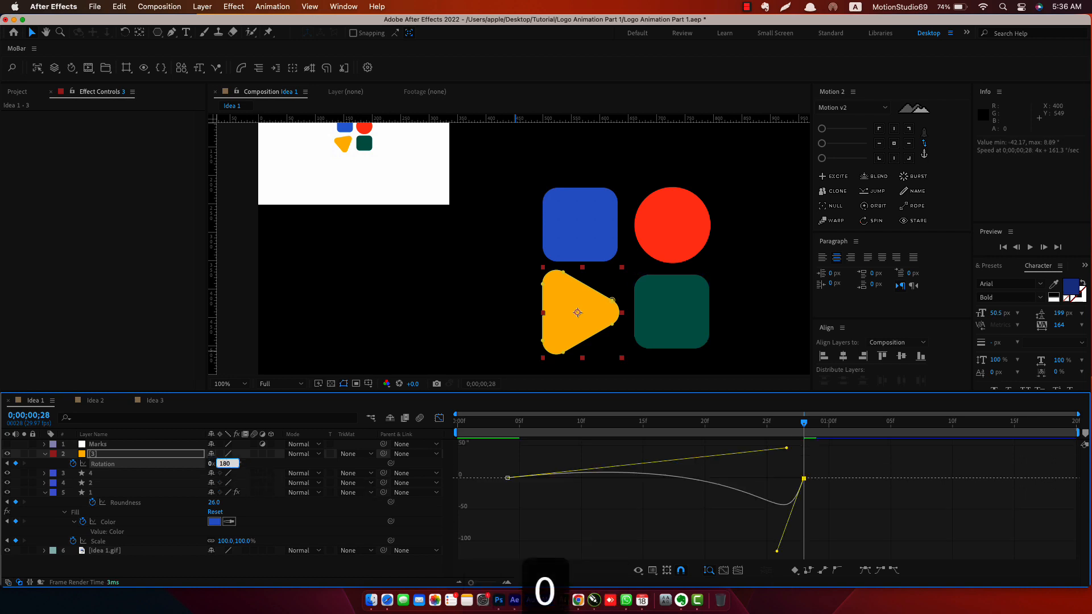
key(Return)
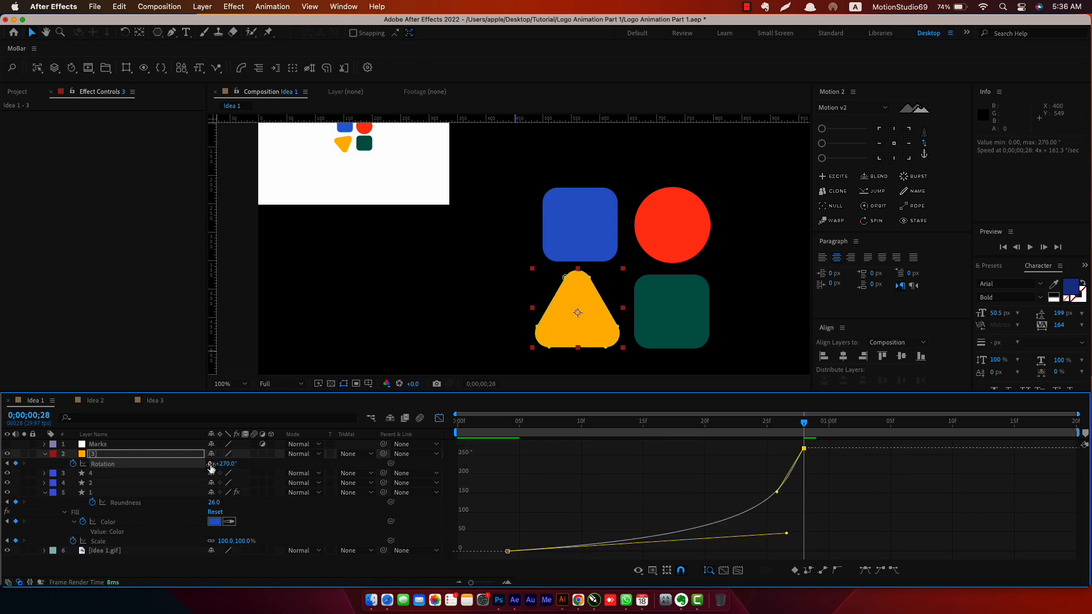
- Try a larger freehand Rotation angle at frame 28, and undo the recent angle changes back to 0x+0.0°
drag(230, 472, 580, 453)
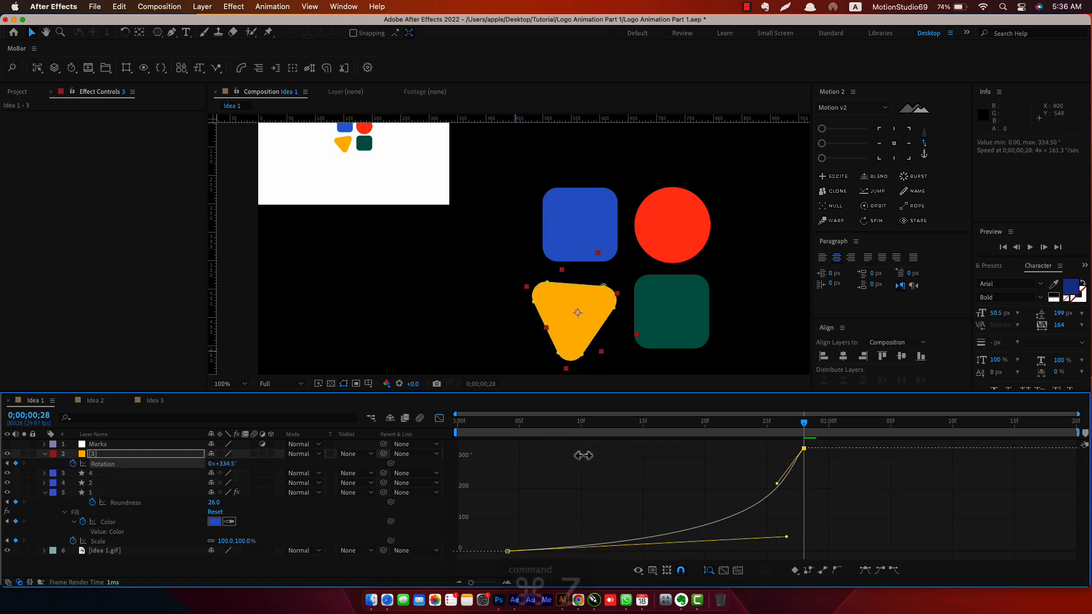
key(cmd+z)
key(super+z)
key(super+z)
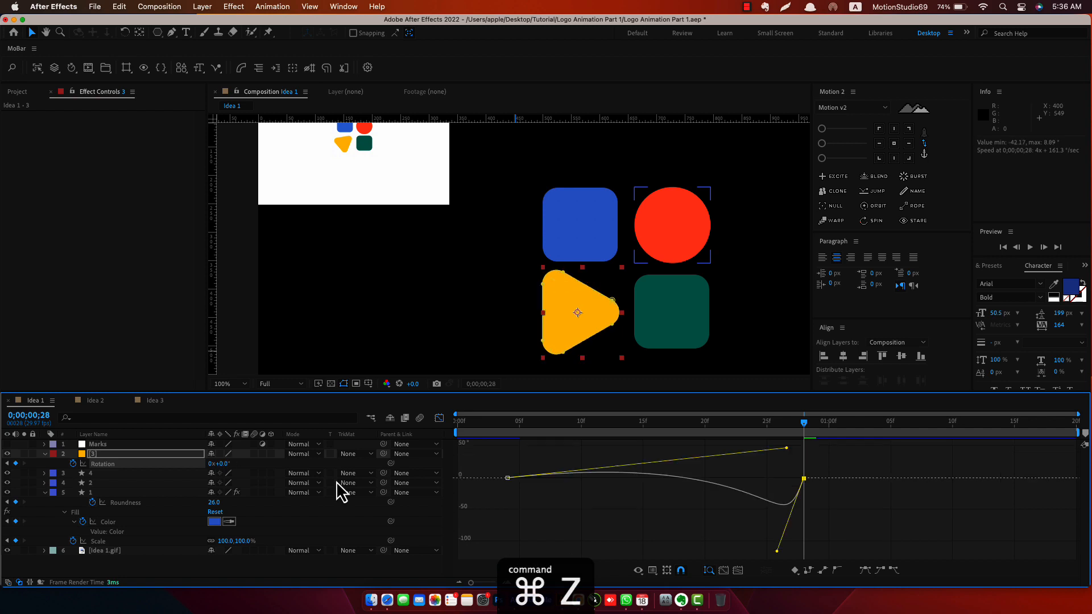
- Set the frame 28 Rotation to 0x+180.0°, try increasing it freehand, and undo that increase
click(223, 465)
text(0x+1)
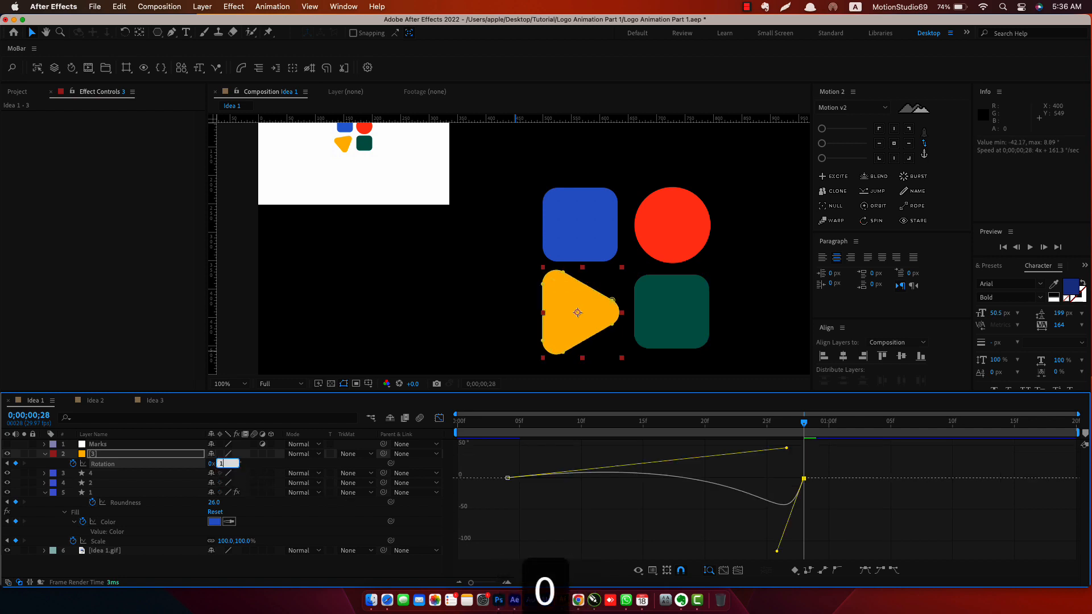
text(80)
key(Return)
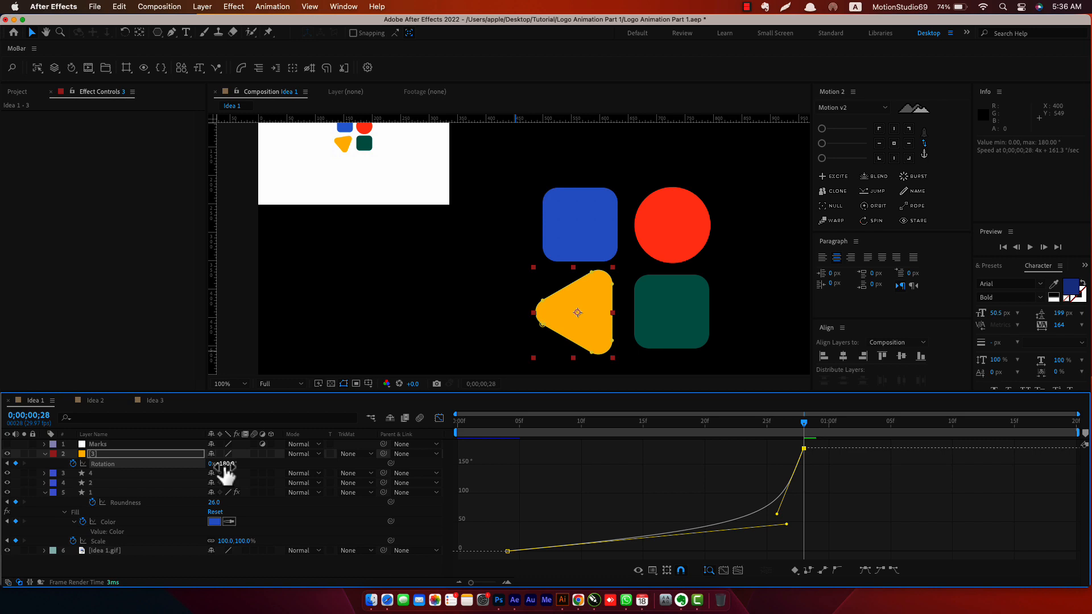
drag(225, 466, 534, 484)
key(super+z)
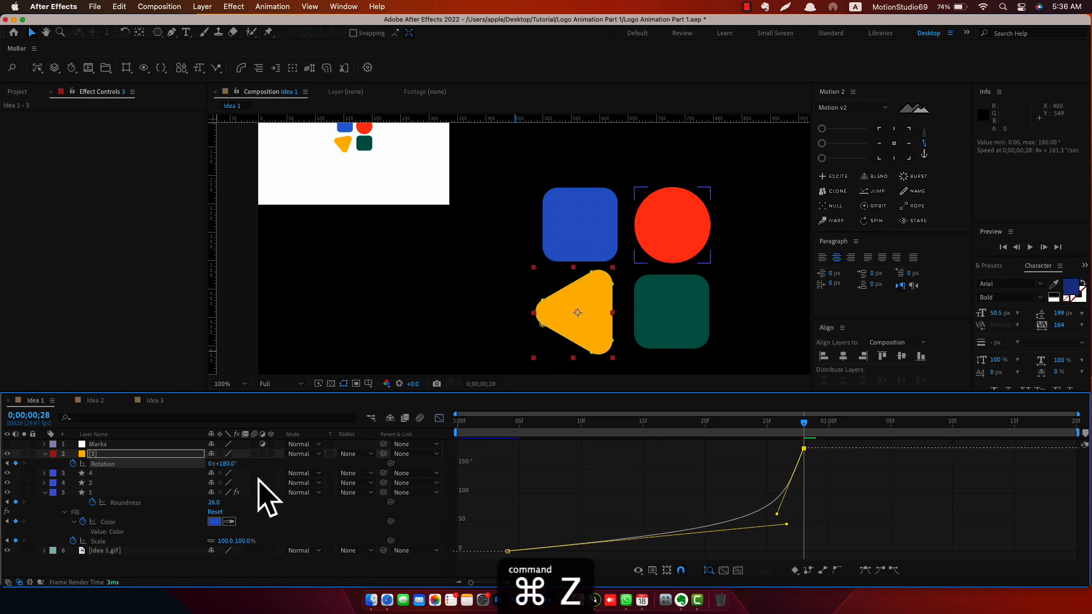
- Add 45° to the frame 28 Rotation for 225°, and increase it freehand to about 240°
click(225, 465)
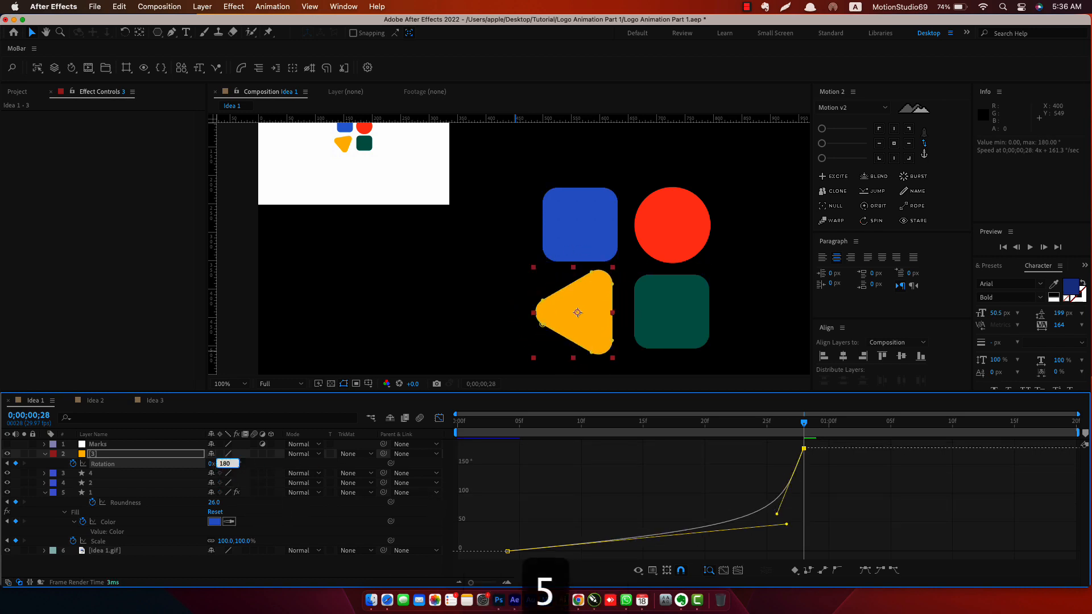
text(+45)
key(Return)
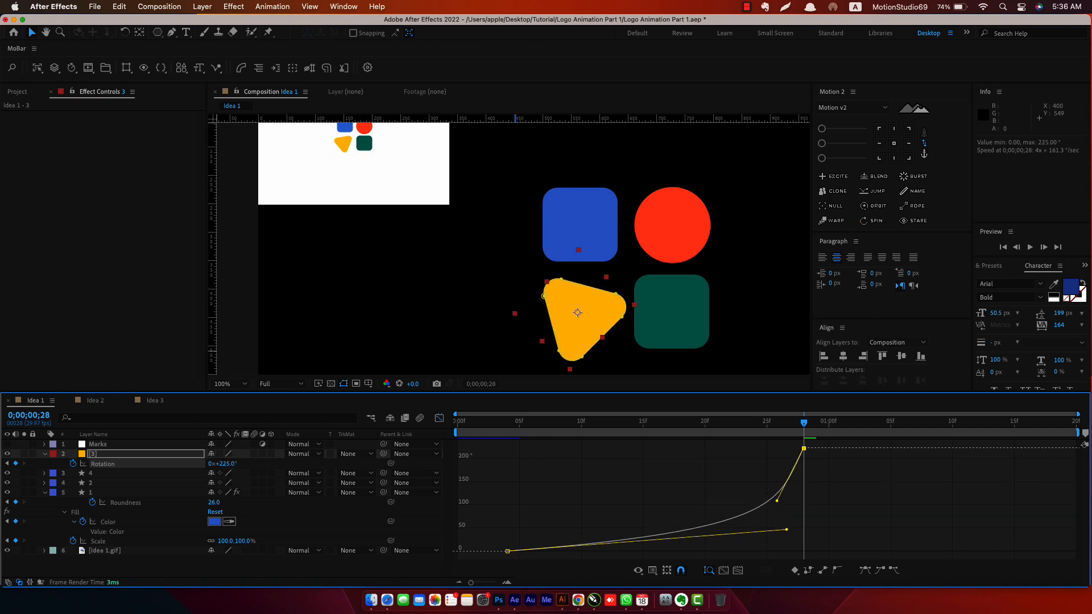
drag(247, 468, 320, 471)
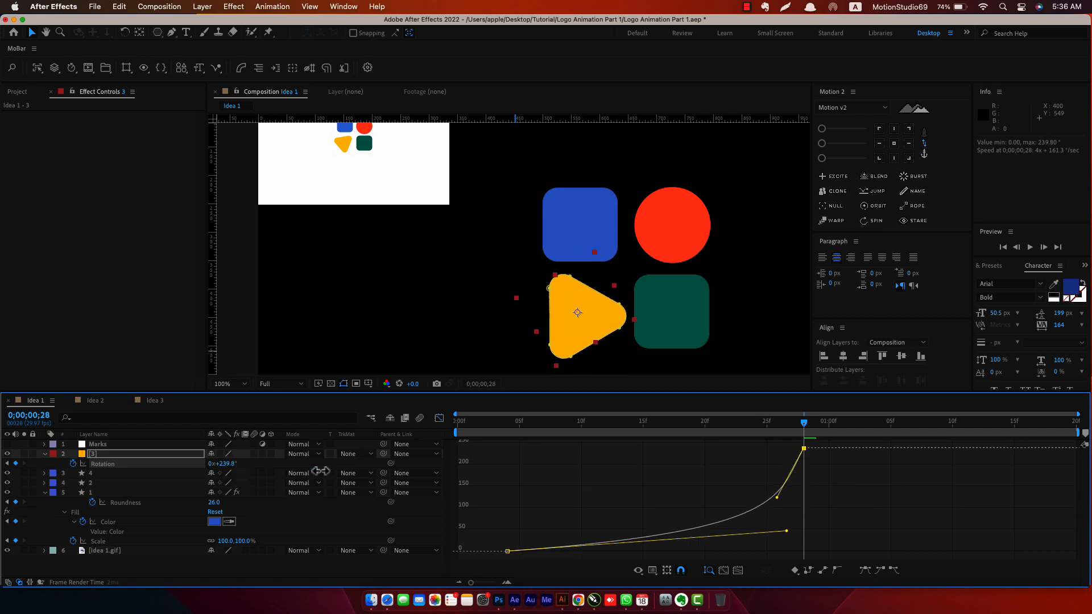
- Restore the triangle's frame 28 Rotation to one full revolution, 1x+0.0°
click(211, 463)
text(1)
key(Return)
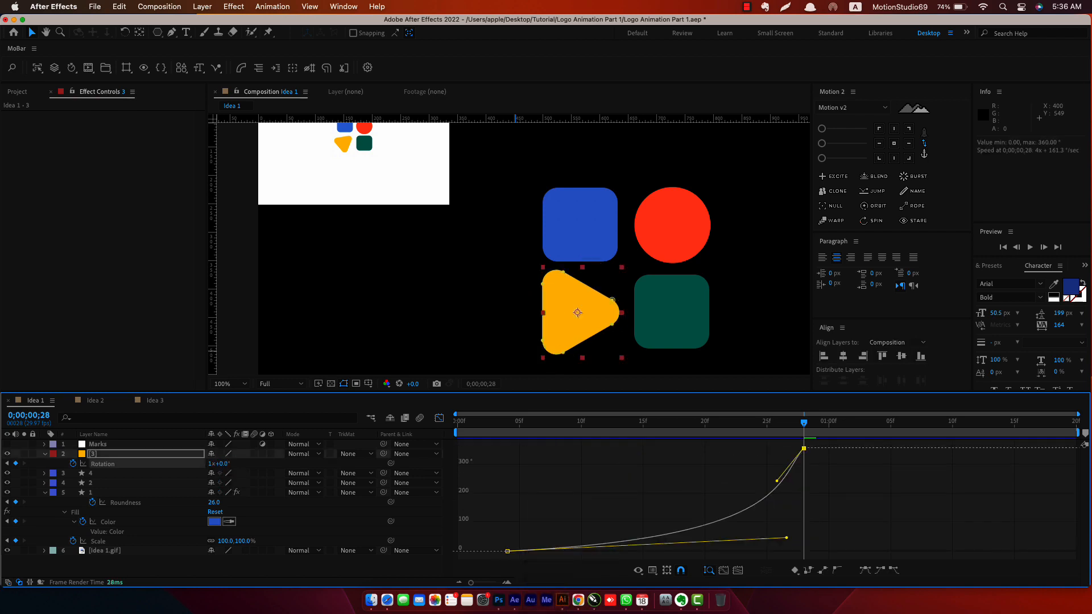
- Shorten the frame 4 Rotation keyframe's value handle to about frame 20, and preview the animation from the first frame
drag(711, 428, 764, 429)
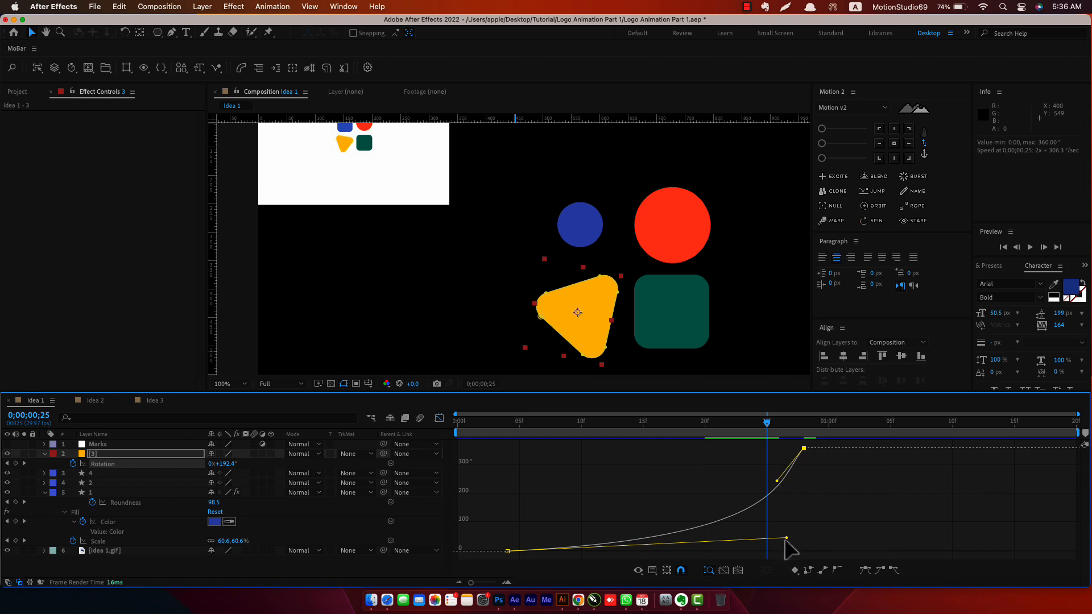
drag(785, 538, 706, 548)
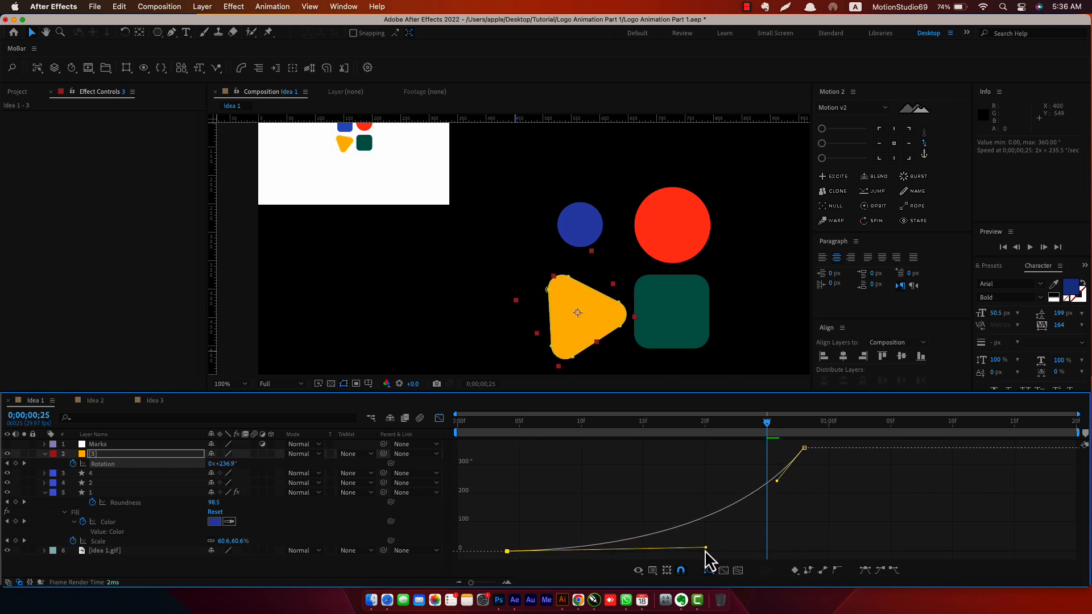
click(455, 425)
key(space)
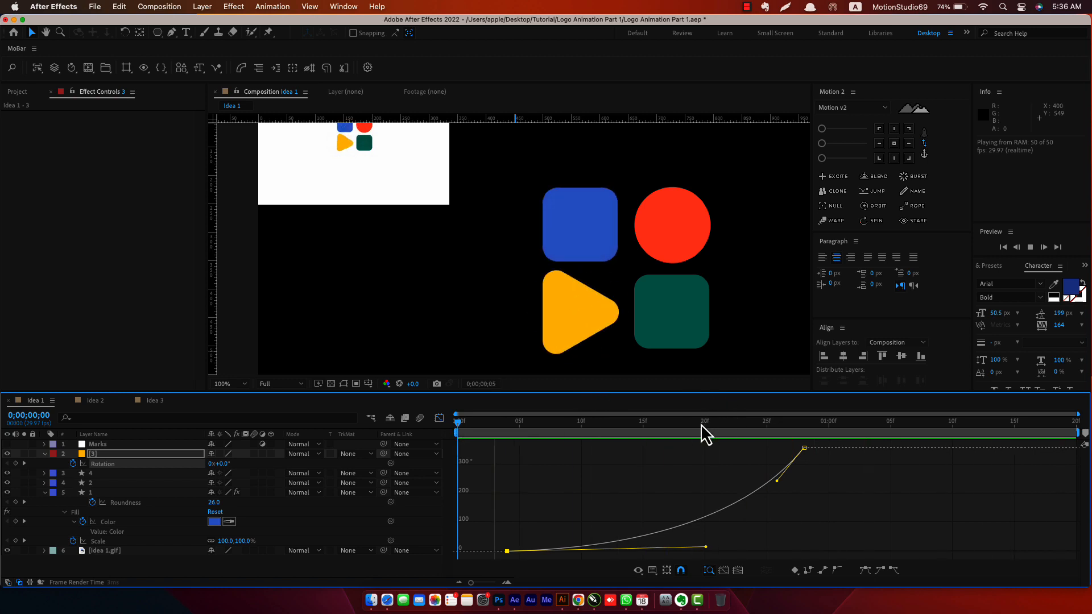
- Save the project at frame 28 and return from the Rotation graph to the keyframe view
drag(705, 435, 803, 433)
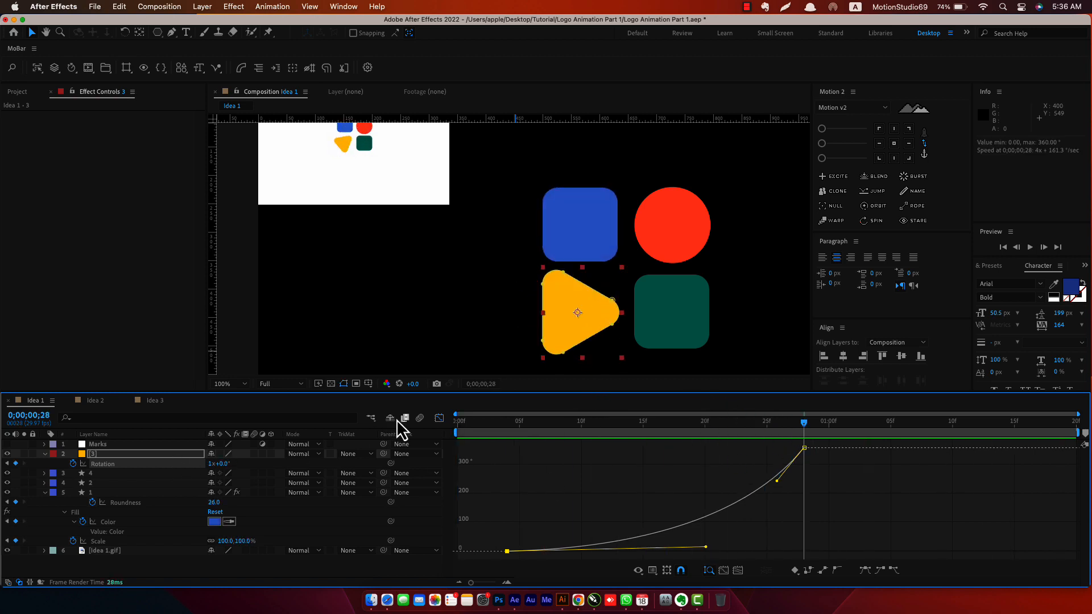
key(super+s)
click(439, 418)
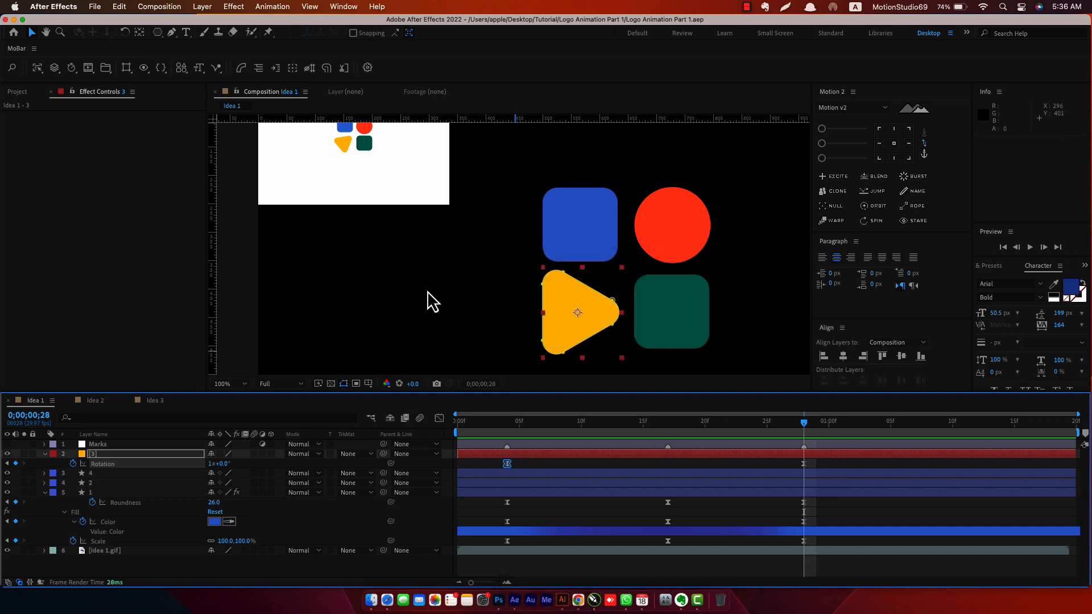
key(shift)
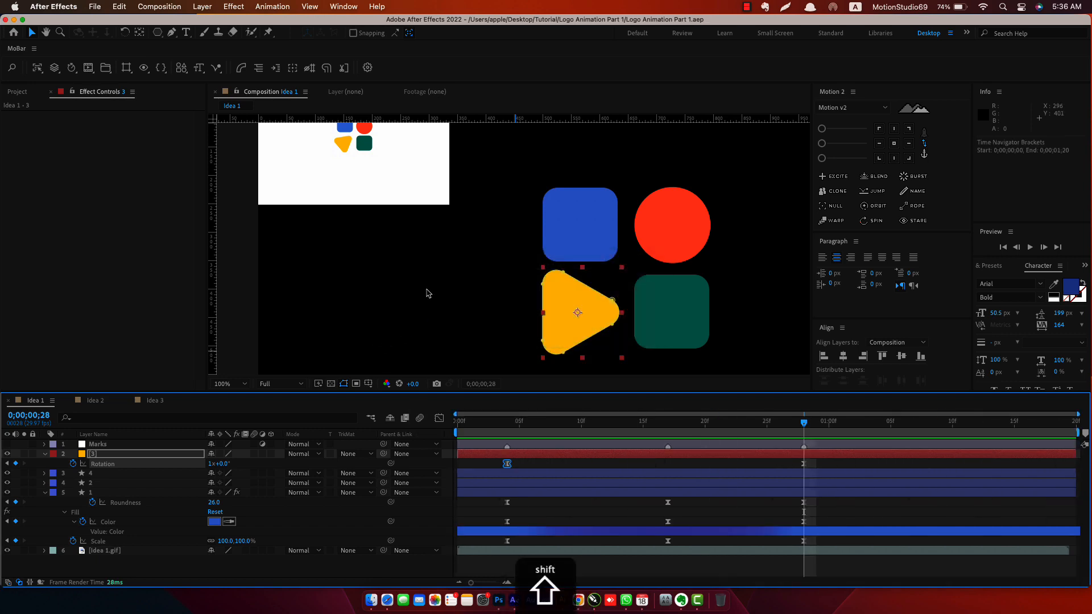
- Start keyframing the red circle's Position at frame 4
key(shift+slash)
click(250, 570)
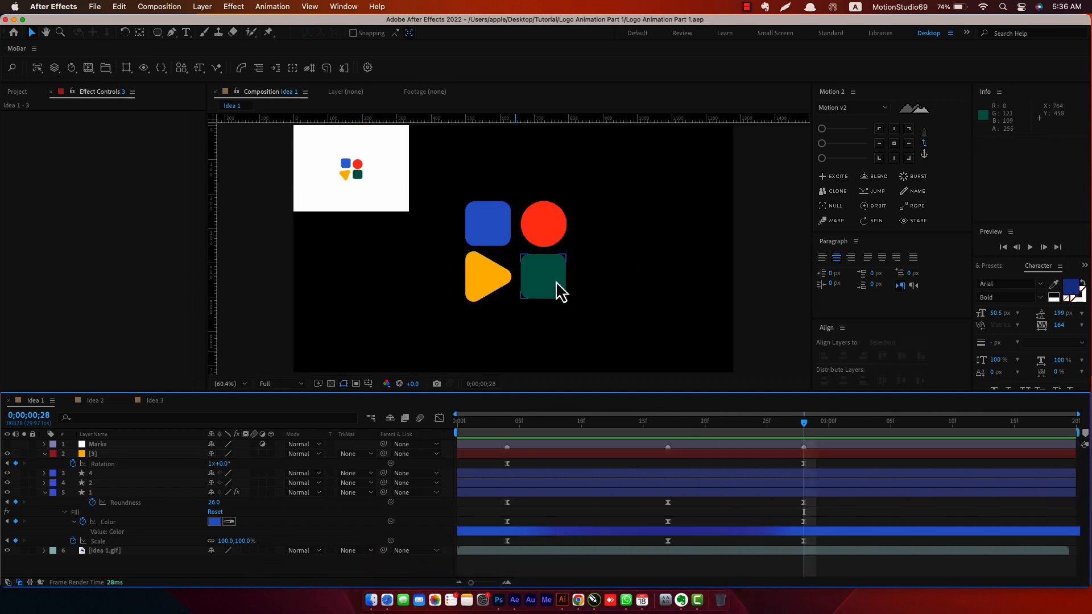
click(552, 221)
drag(642, 440, 514, 440)
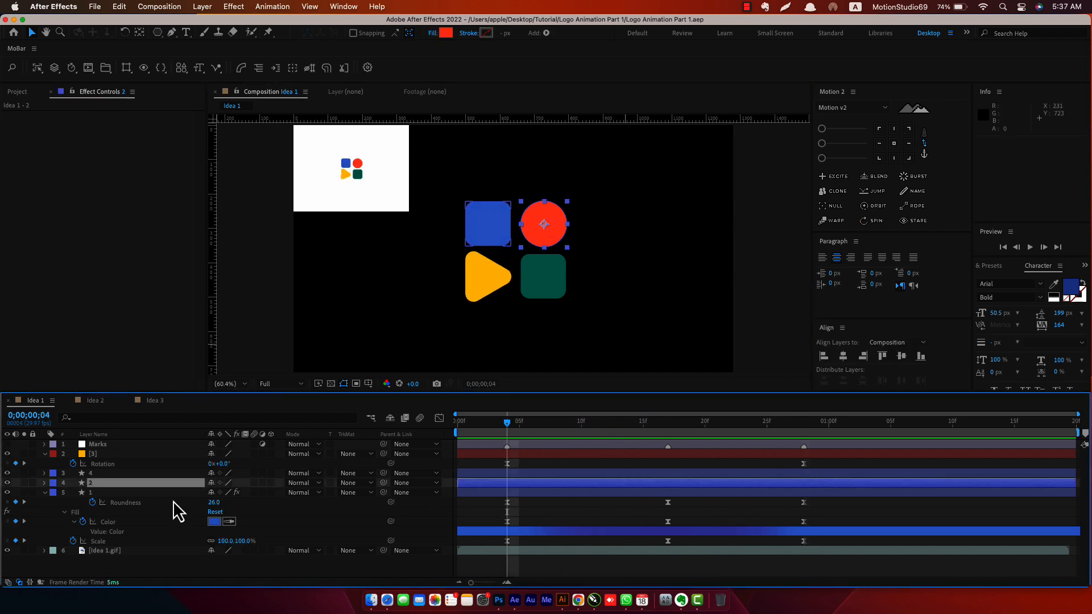
key(p)
click(79, 493)
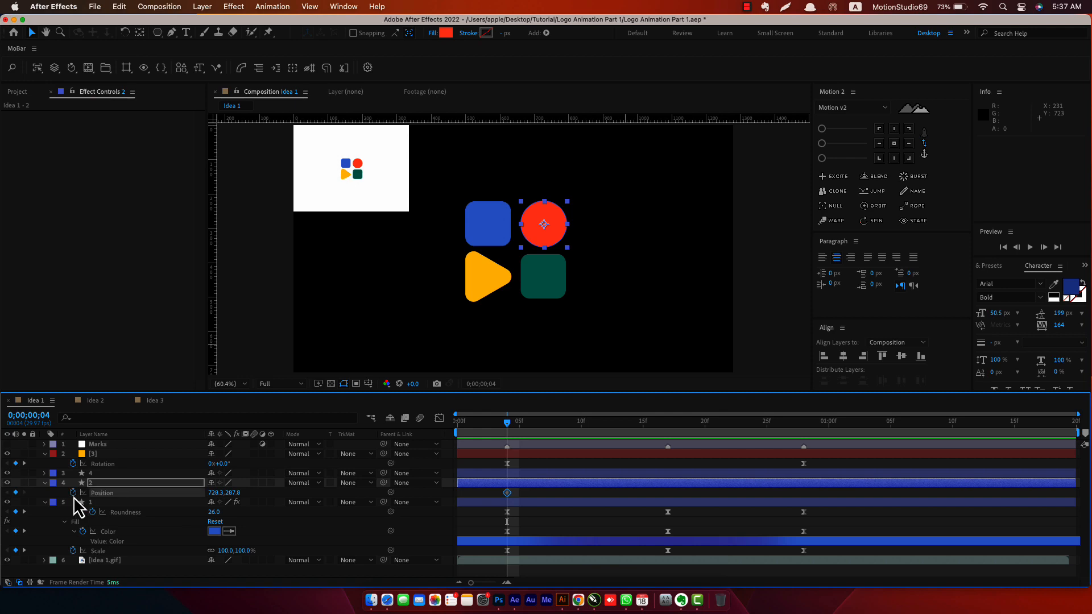
- Add Position keyframes for the red circle at frames 17 and 28, and lower it to about Y 395.4 at frame 17
key(space)
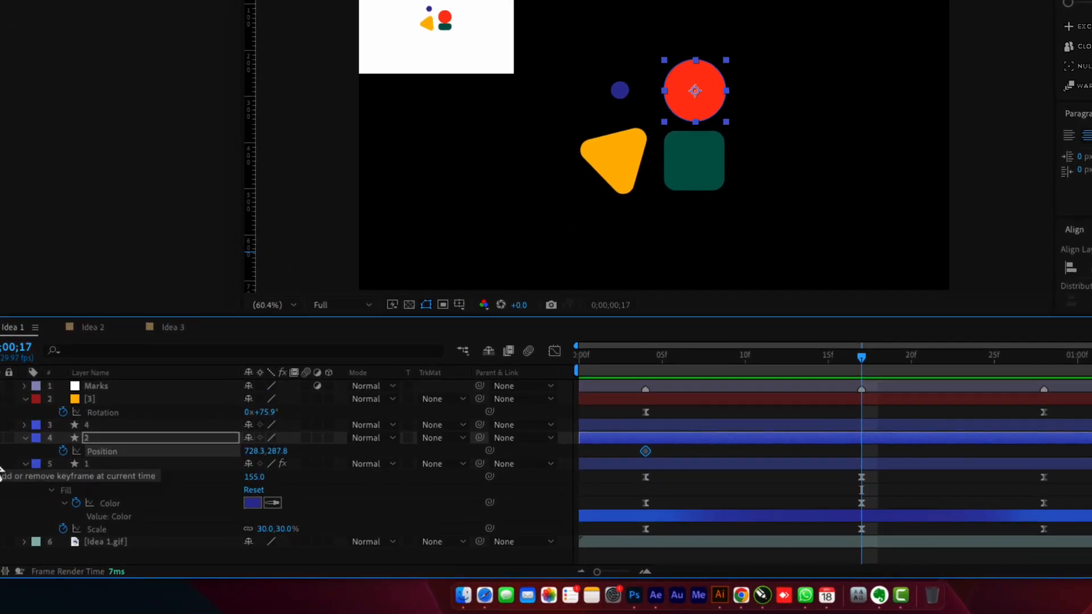
click(6, 466)
key(k)
click(0, 450)
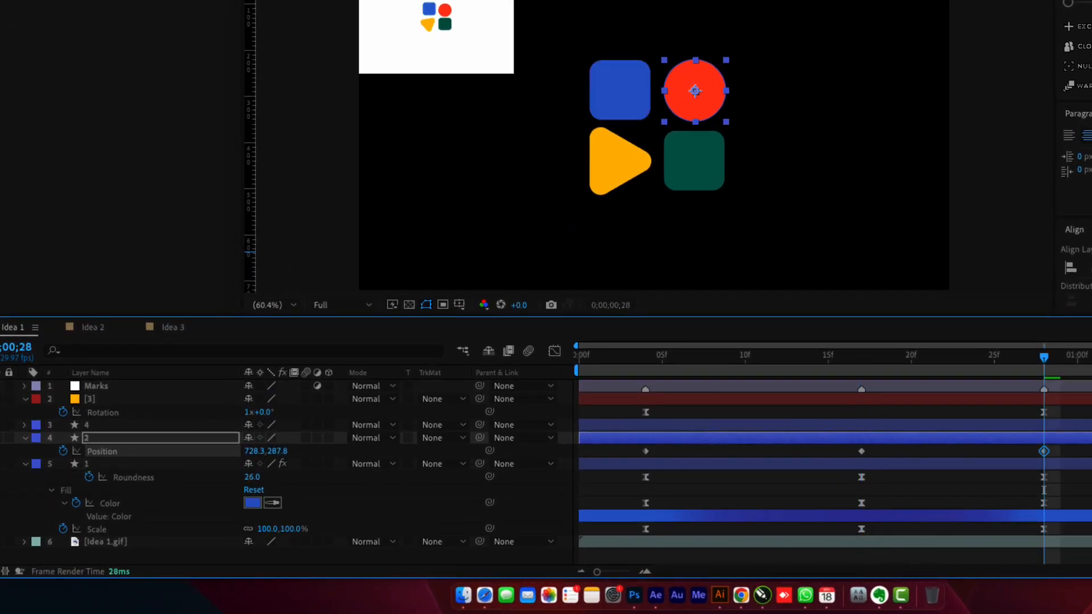
click(0, 451)
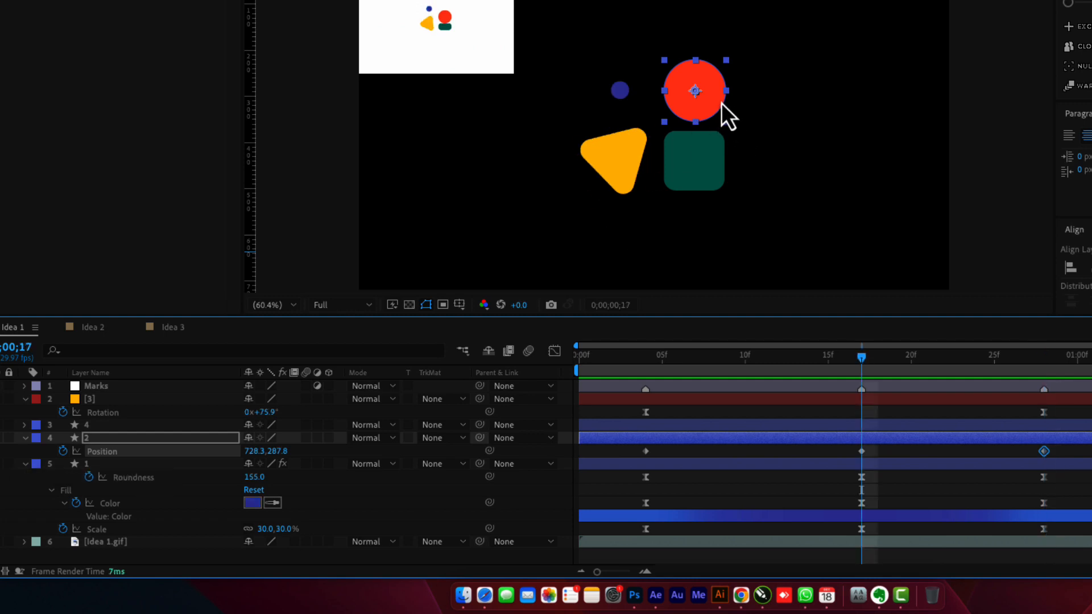
drag(717, 103, 717, 154)
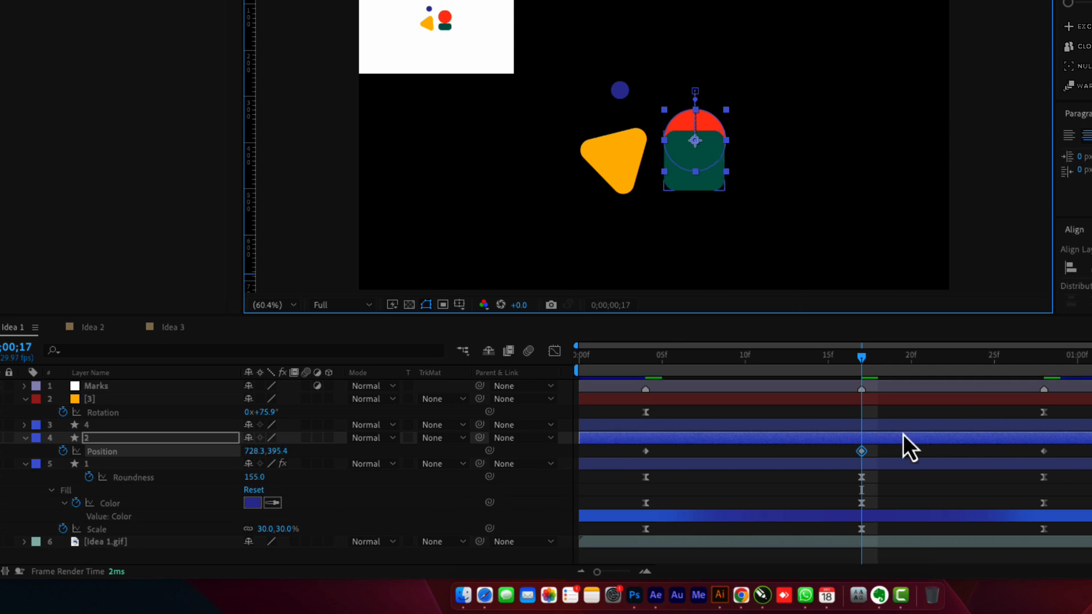
- Convert Rectangle Path 1 of the green square on layer 4 to a Bezier path
click(106, 430)
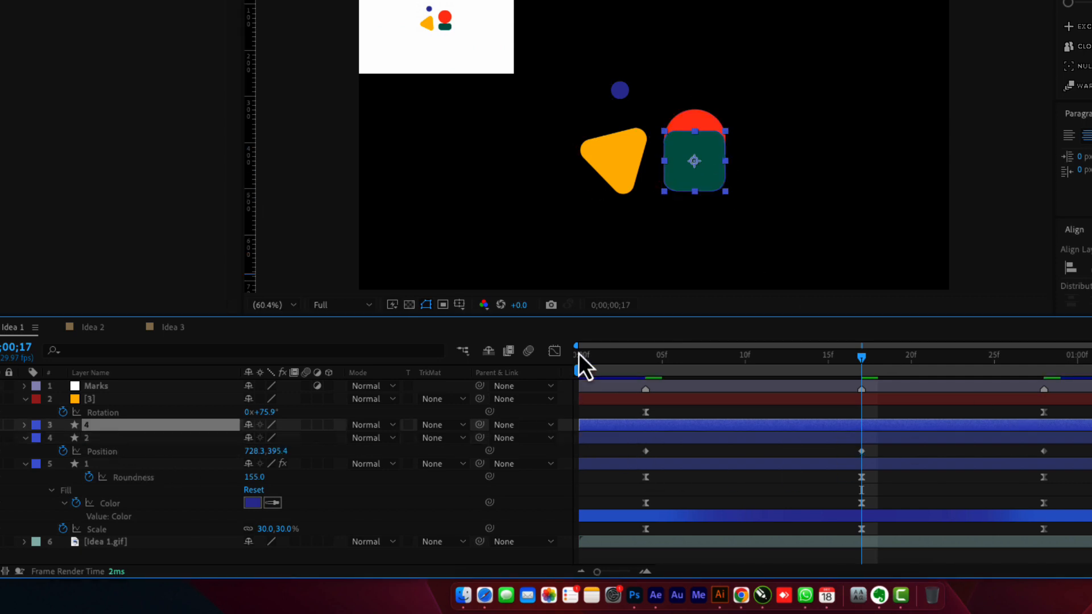
click(24, 425)
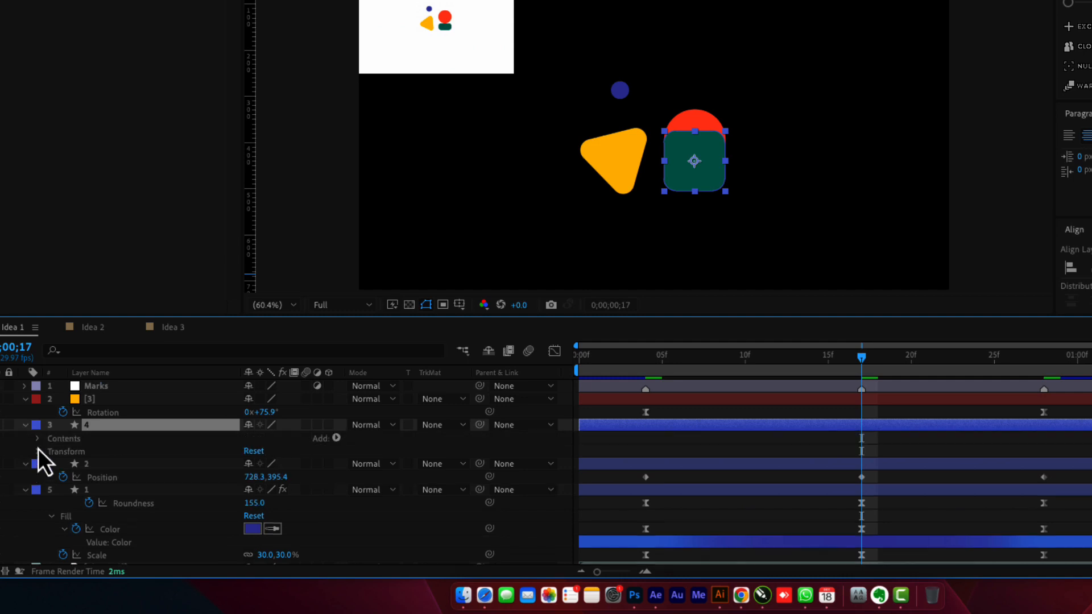
click(38, 439)
click(81, 453)
click(50, 452)
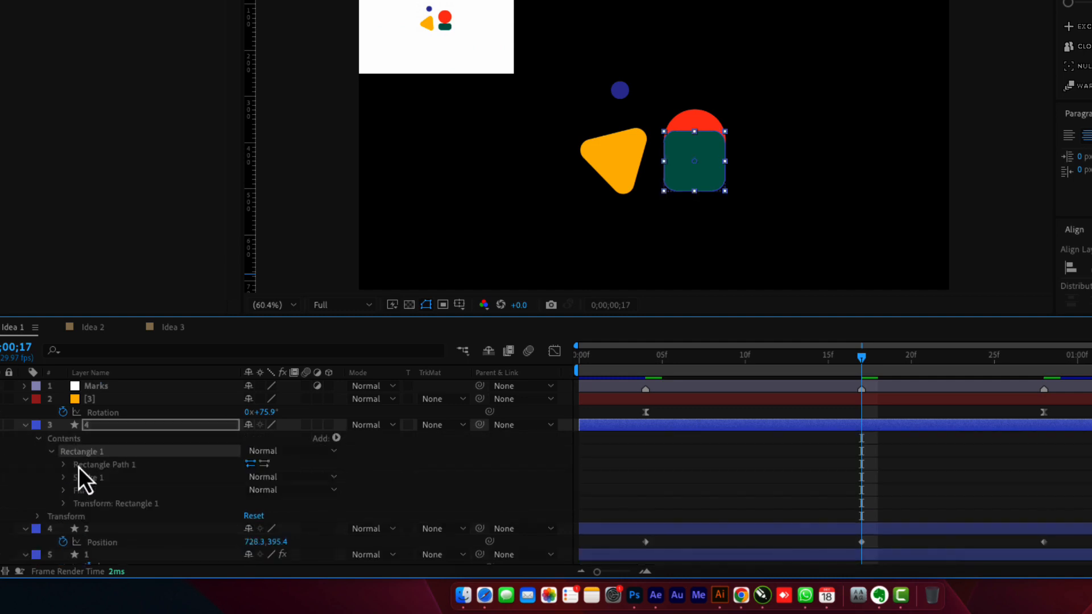
click(90, 468)
click(63, 465)
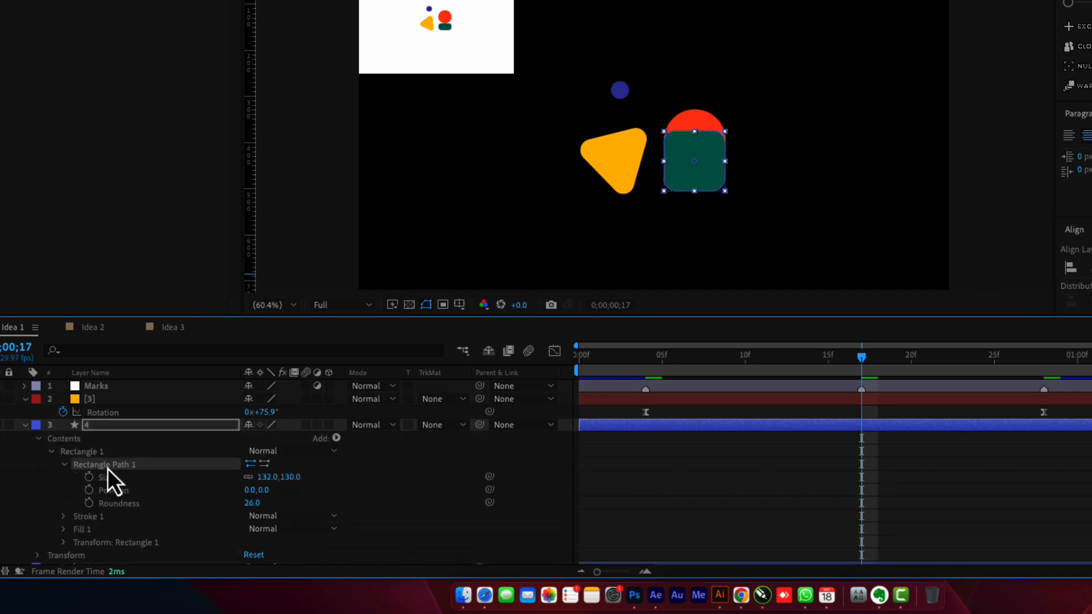
right_click(108, 470)
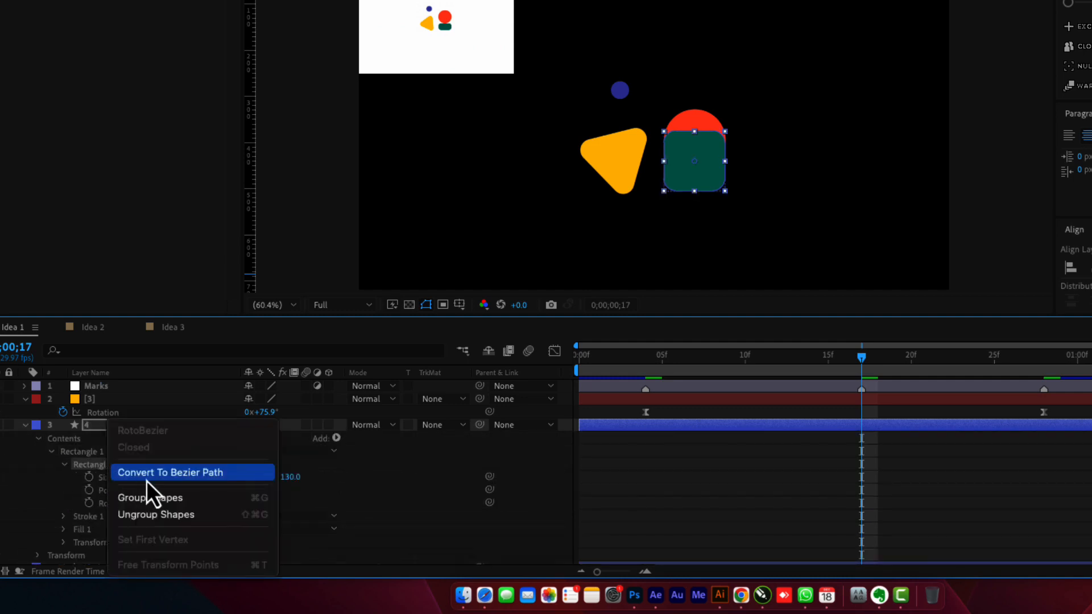
click(190, 473)
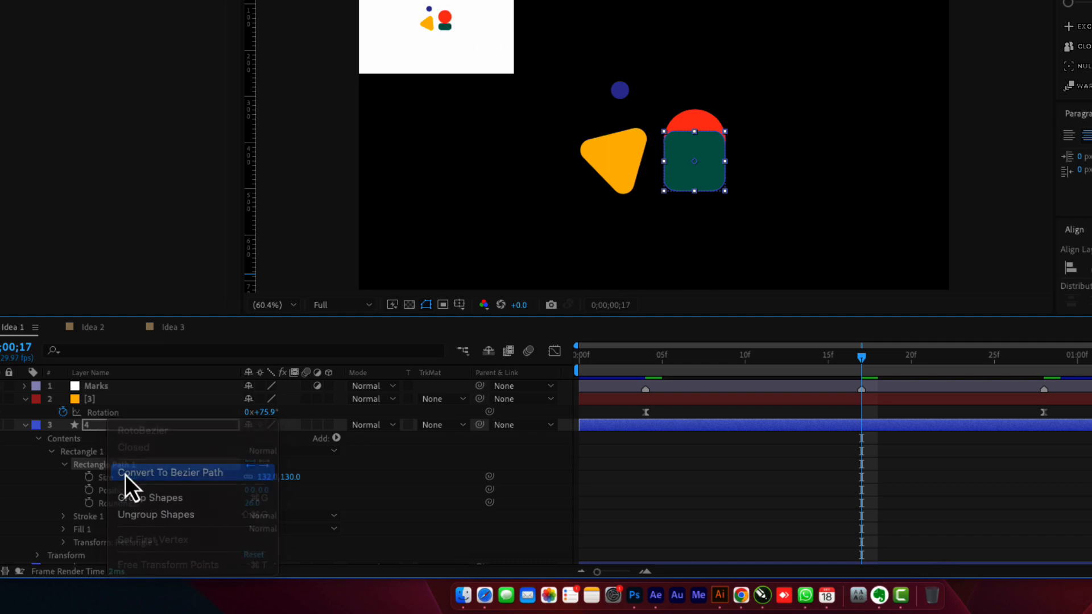
- Start keyframing the green square's converted Path at frame 17, and show only the layer's keyframed properties
click(51, 452)
click(51, 453)
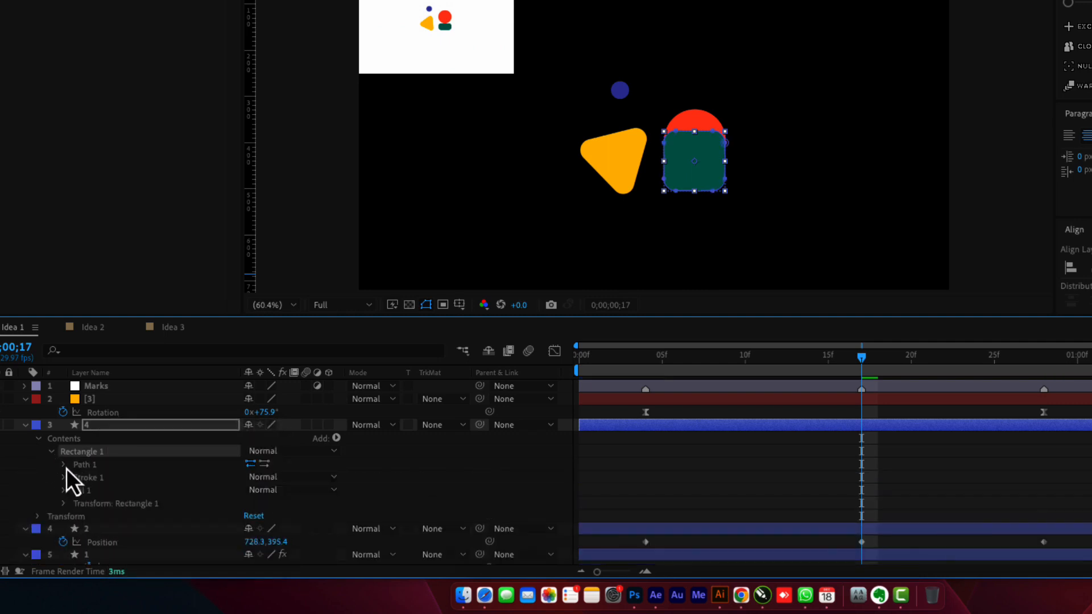
click(64, 465)
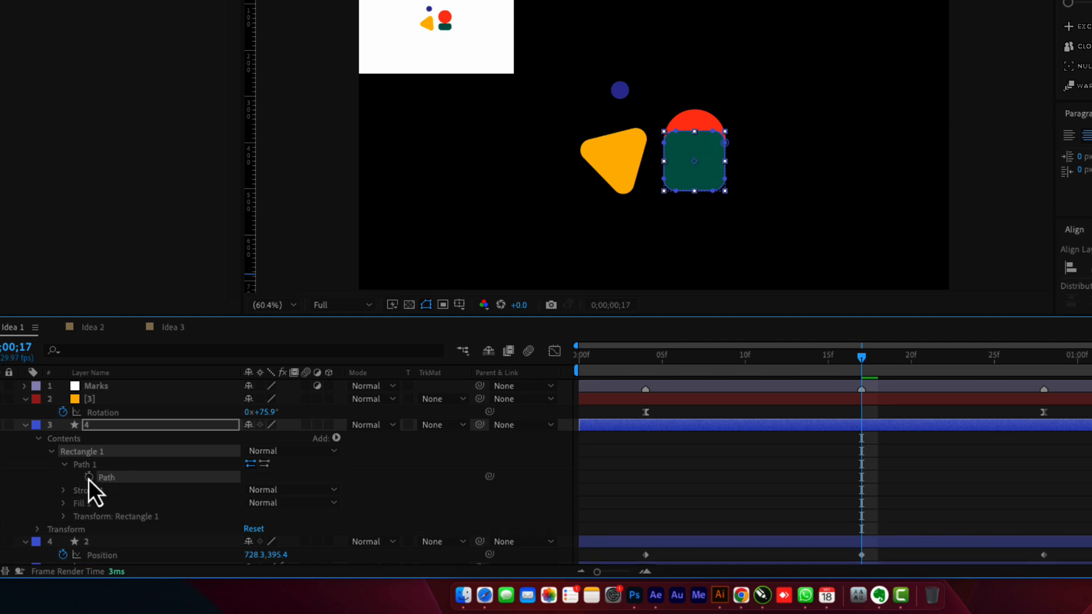
click(89, 477)
key(u)
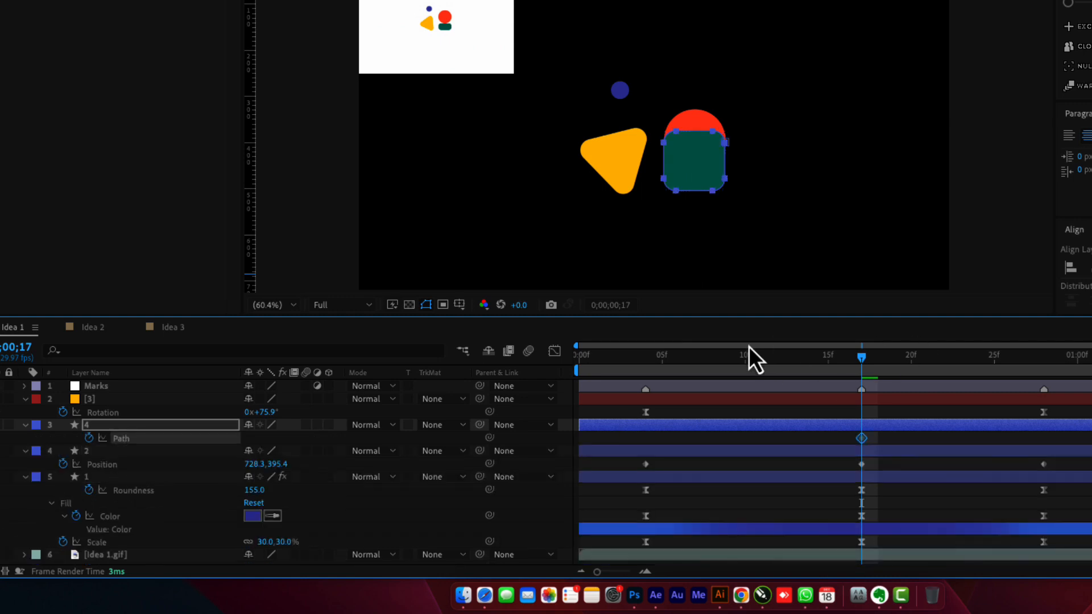
- Add Path keyframes for the green square at frames 4 and 28, and return to frame 17
drag(659, 371, 646, 370)
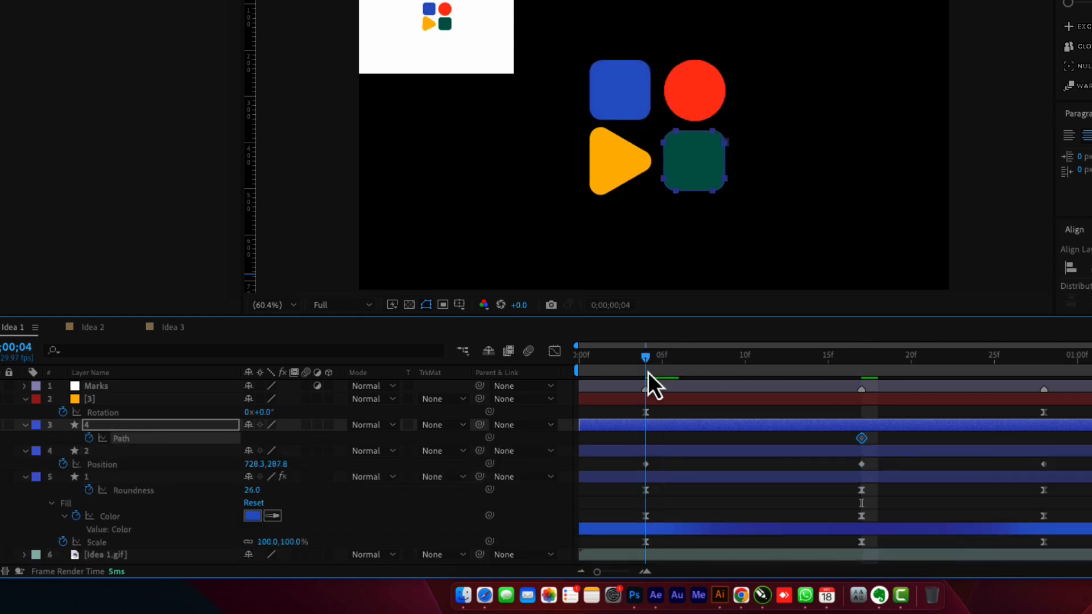
click(3, 452)
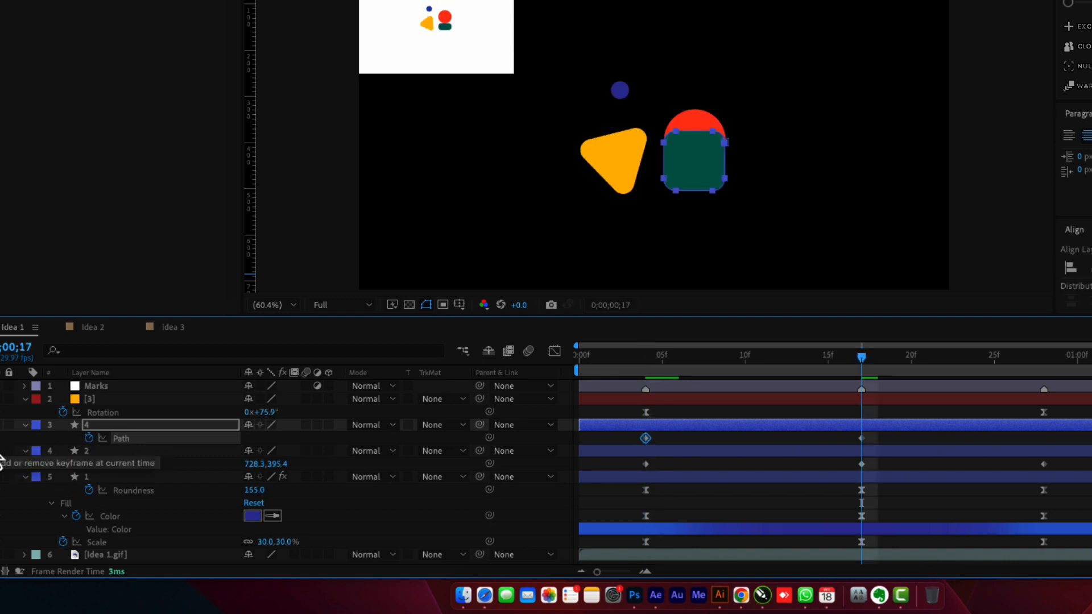
key(k)
key(j)
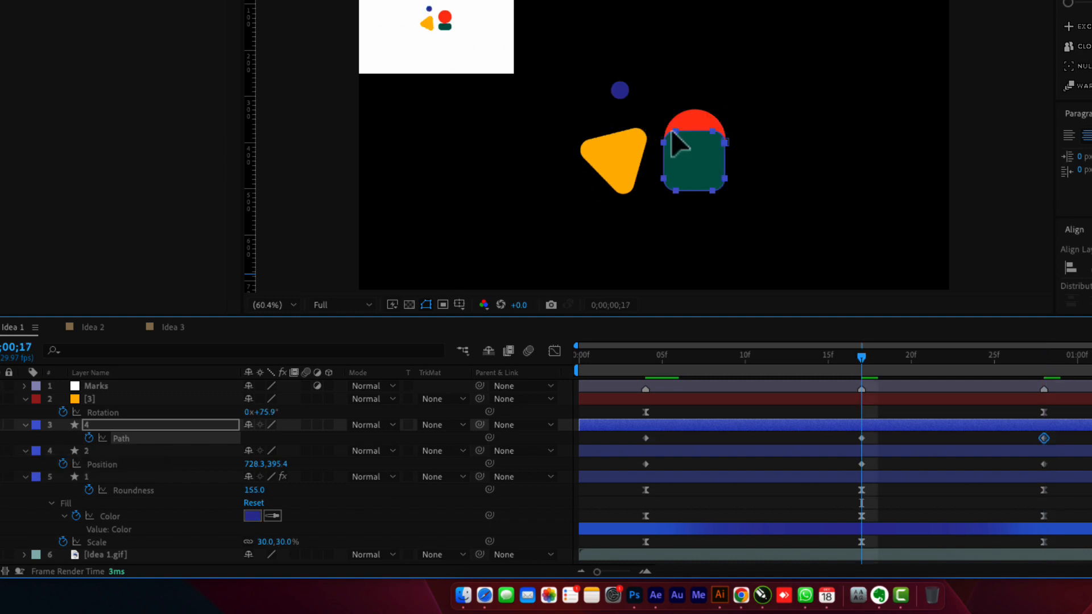
- Lower the green square's upper path points at frame 17 until its top edge meets the bottom of the red circle
drag(656, 127, 739, 146)
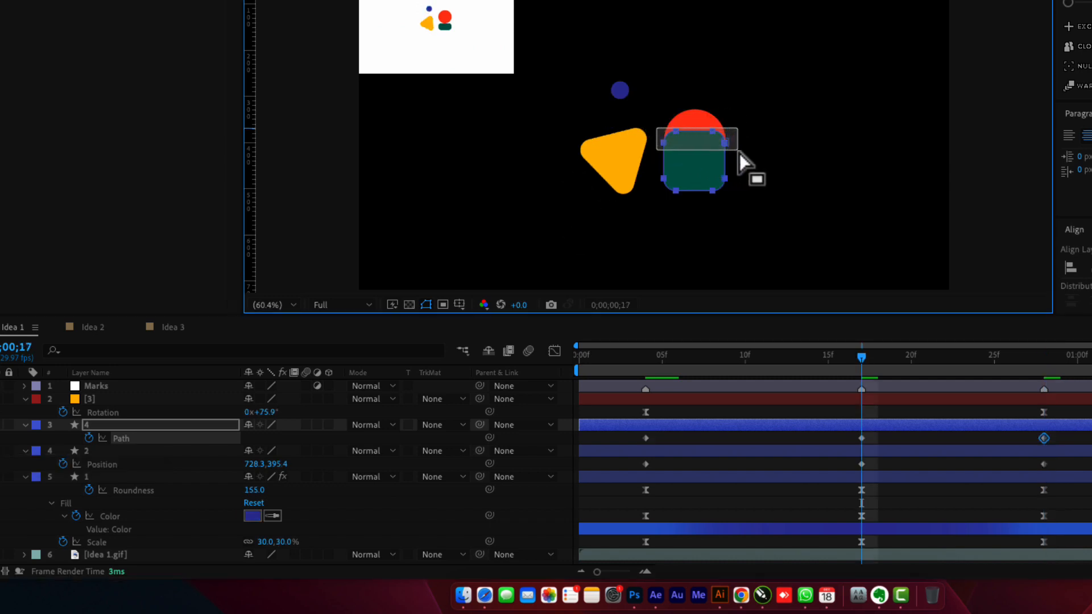
key(period)
key(period)
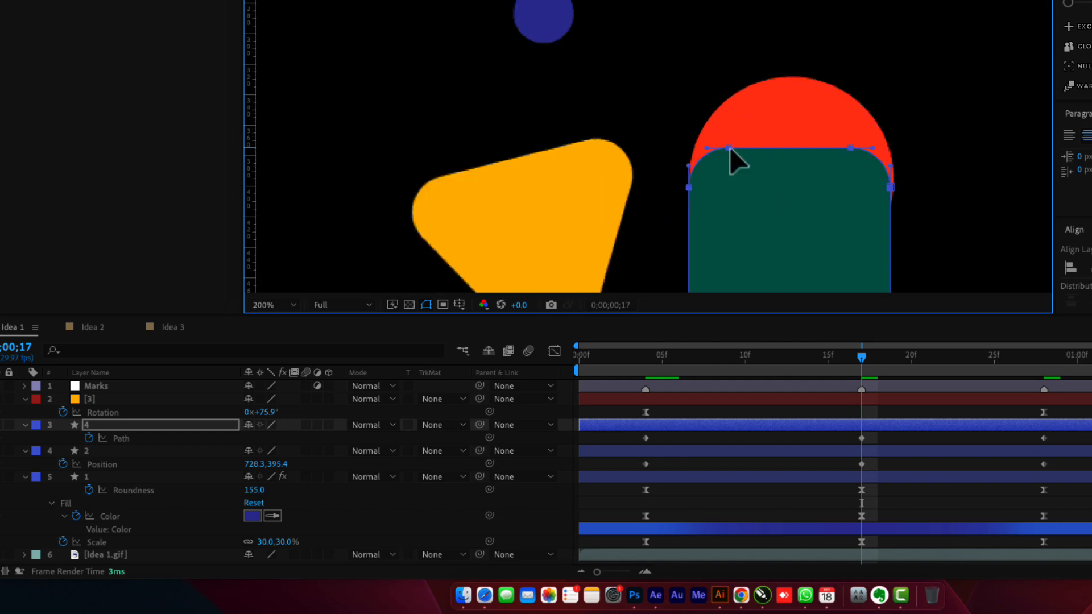
key(comma)
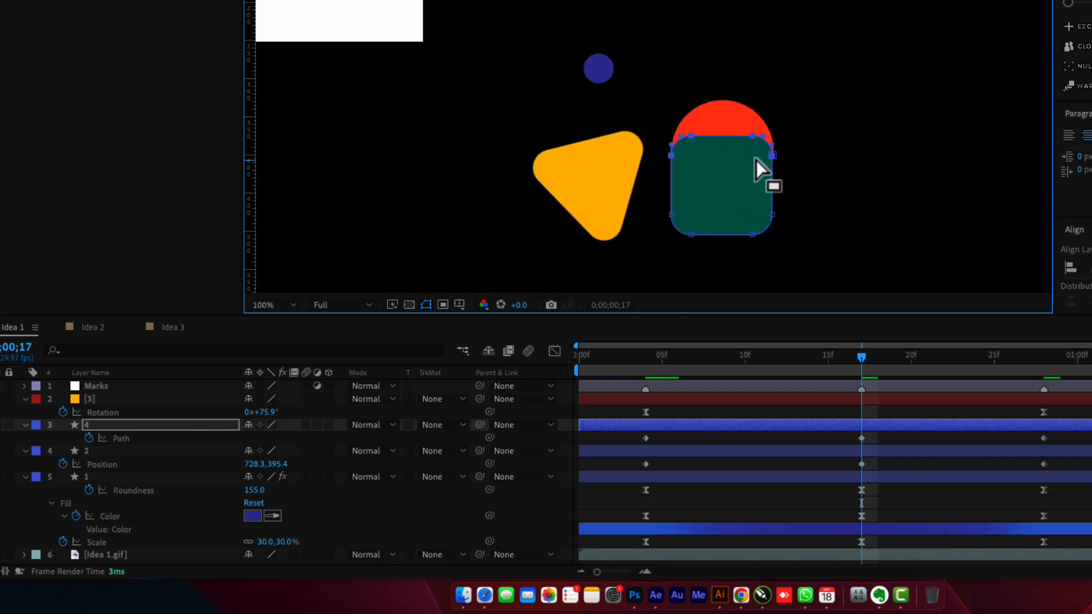
drag(752, 137, 753, 204)
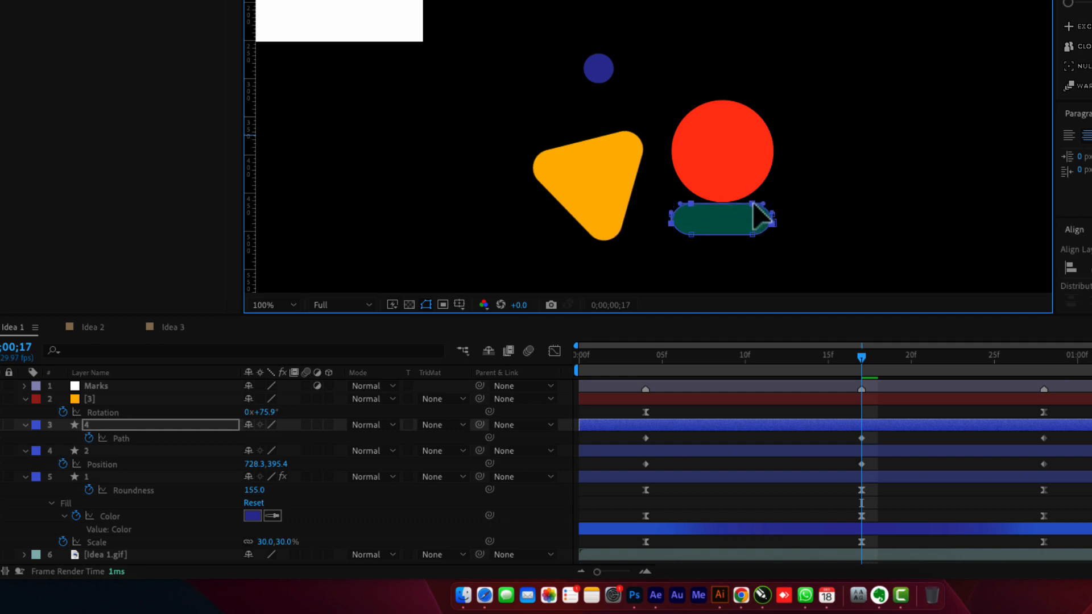
- Raise the green shape's upper path points slightly at frame 17 so it is thicker and overlaps the red circle
key(period)
drag(830, 254, 704, 178)
key(period)
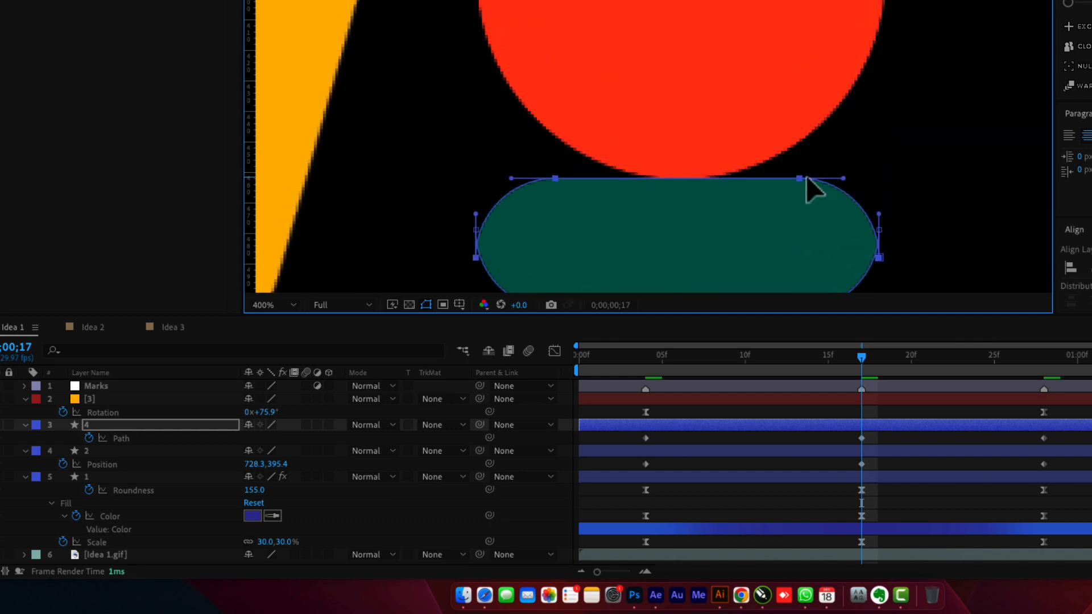
drag(800, 180, 804, 134)
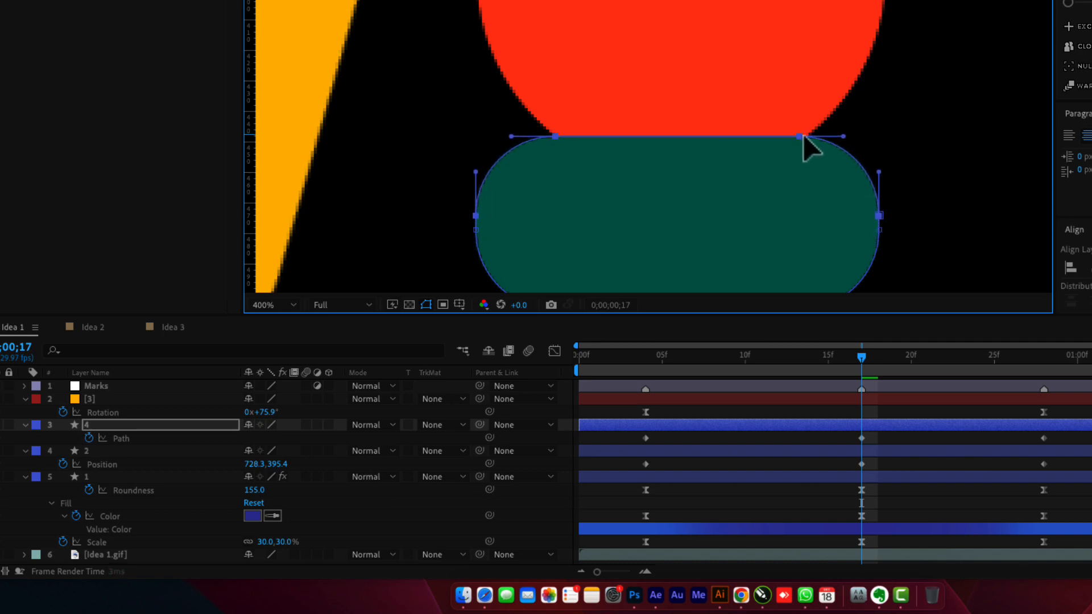
- Raise the red circle to about Y 381.6 at frame 17 so it rests on the green shape, and scrub through the motion
click(827, 466)
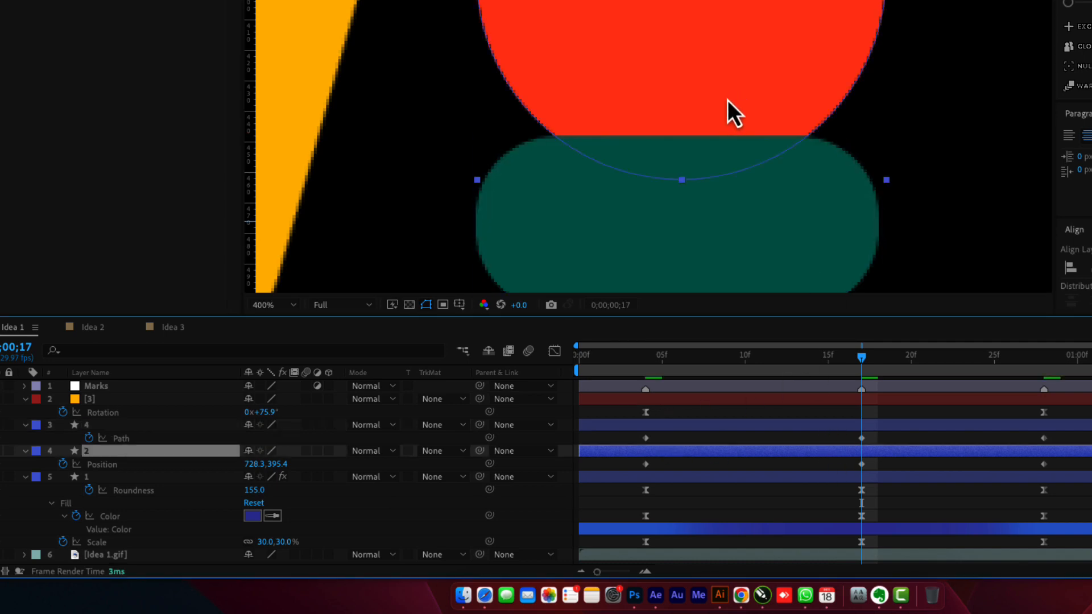
drag(739, 67, 740, 59)
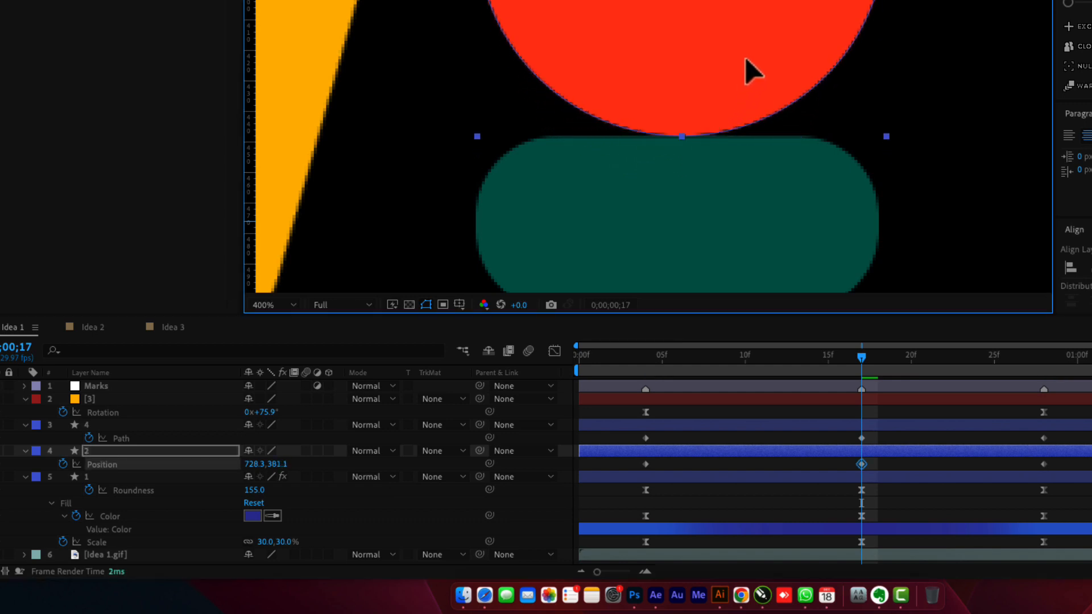
key(shift+slash)
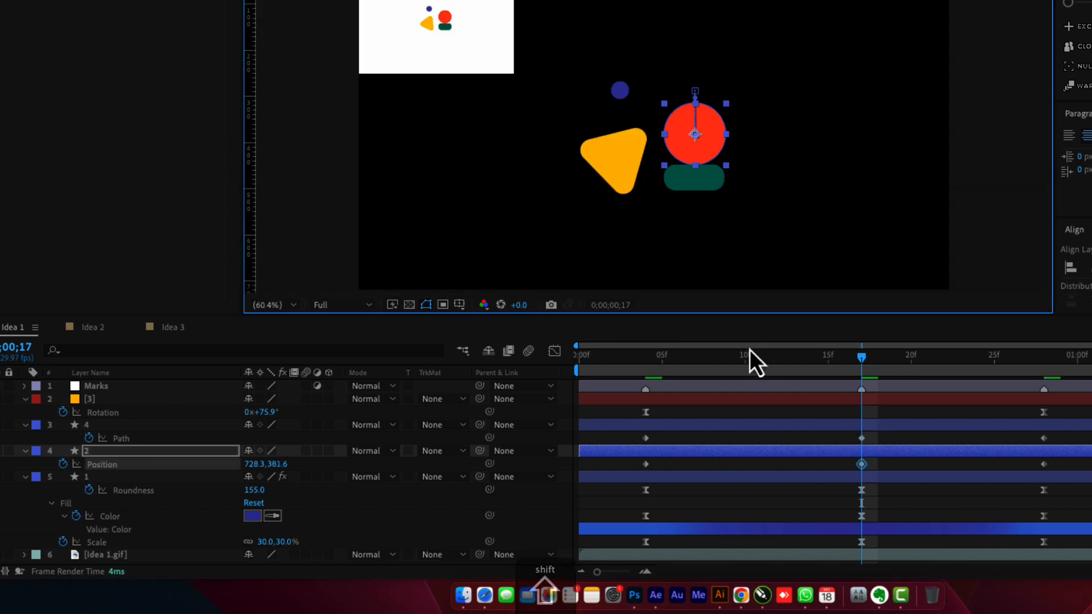
drag(866, 364, 734, 394)
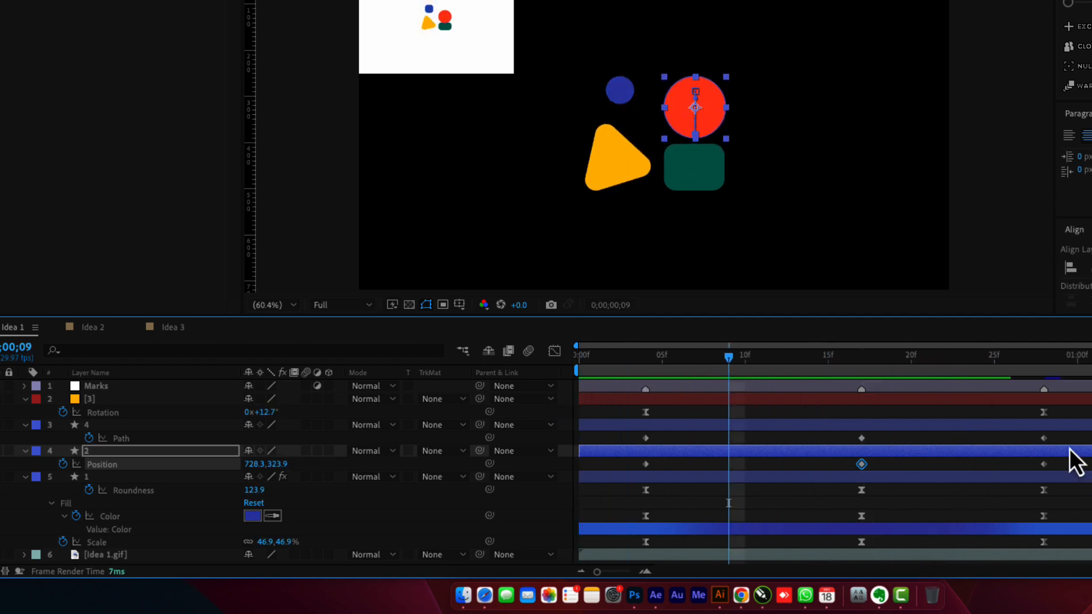
- Apply Easy Ease to all of layer 4's Path keyframes and layer 2's Position keyframes
drag(1072, 435, 625, 487)
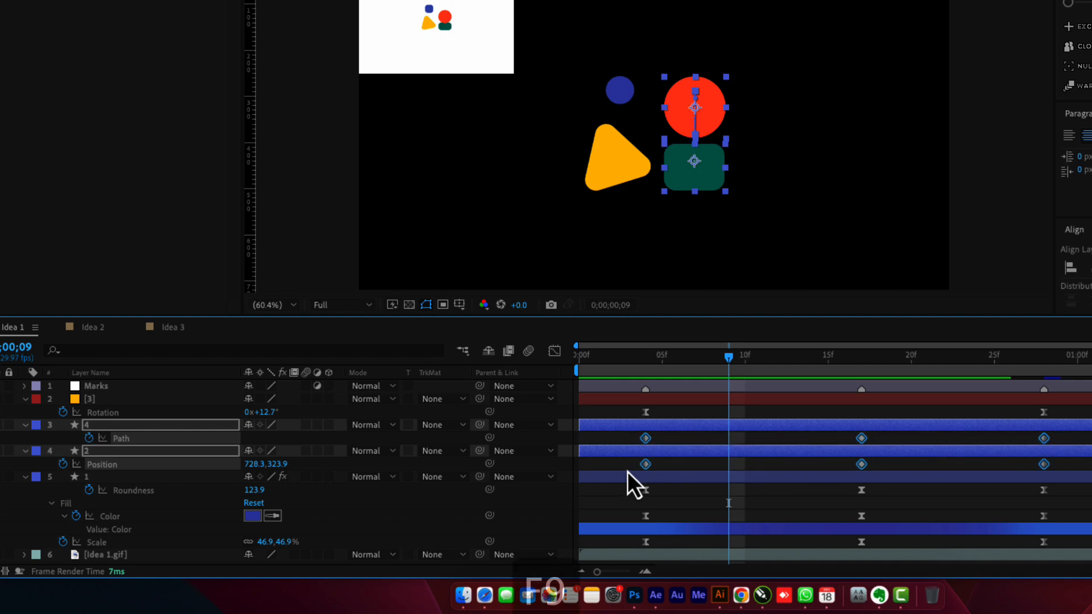
key(F9)
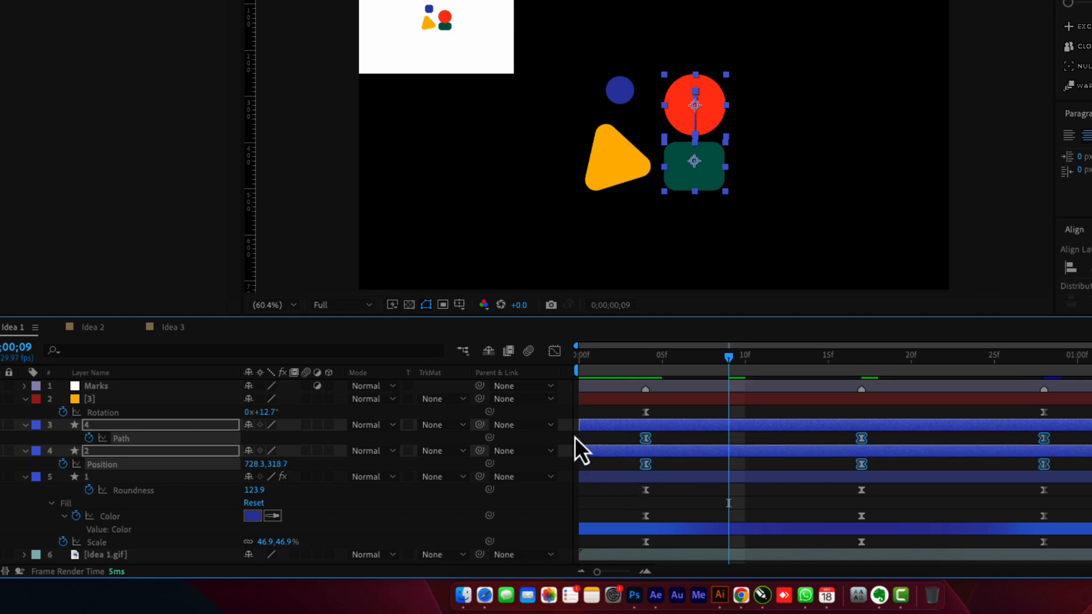
click(577, 441)
- Show the speed graph of layer 2's Position with its keyframes selected
click(622, 426)
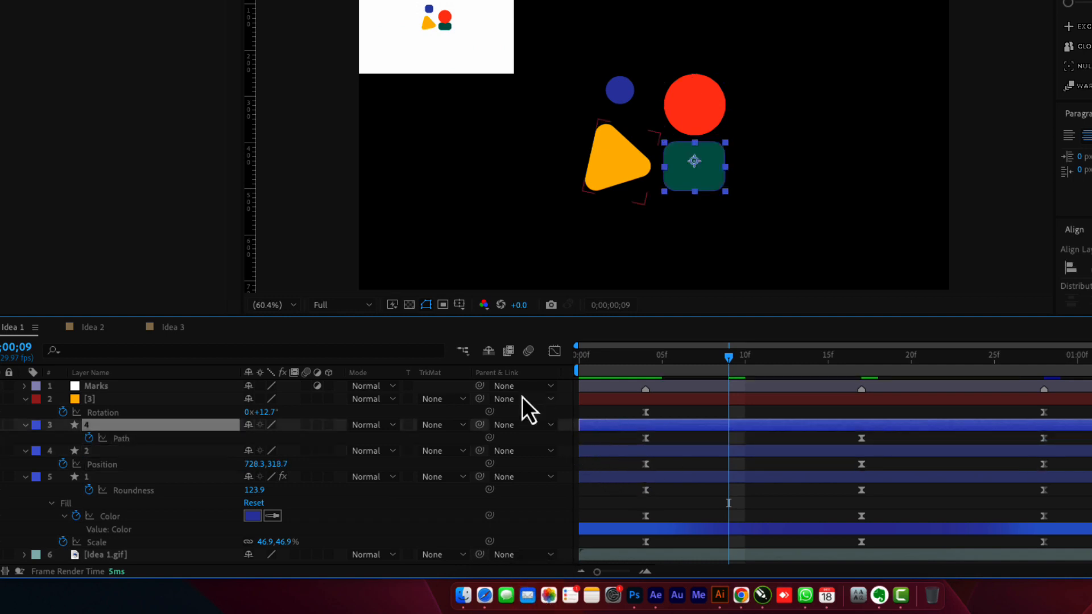
click(654, 452)
click(555, 351)
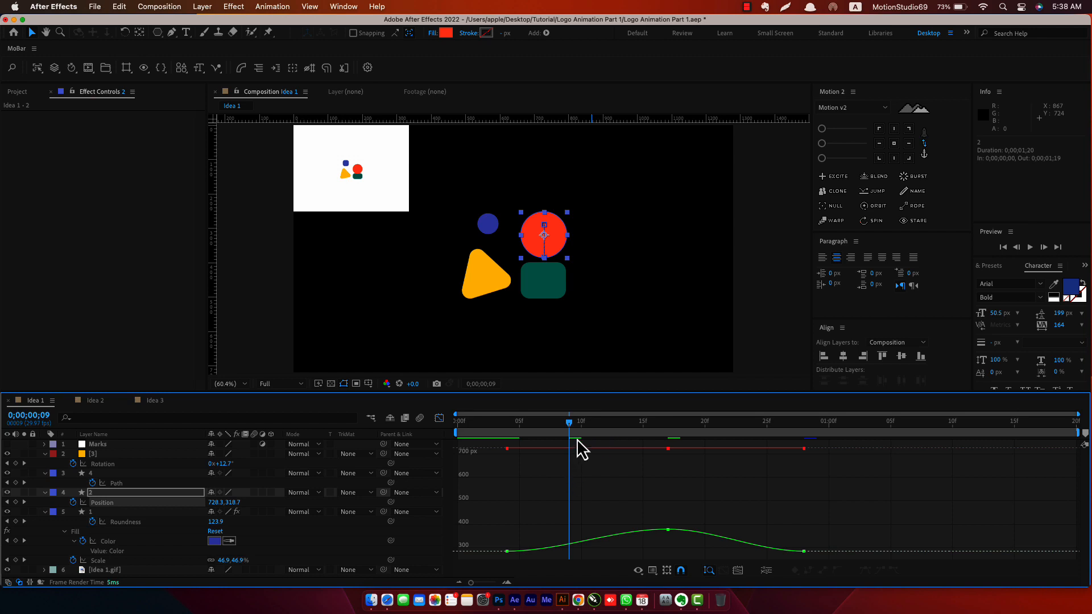
drag(500, 516, 519, 564)
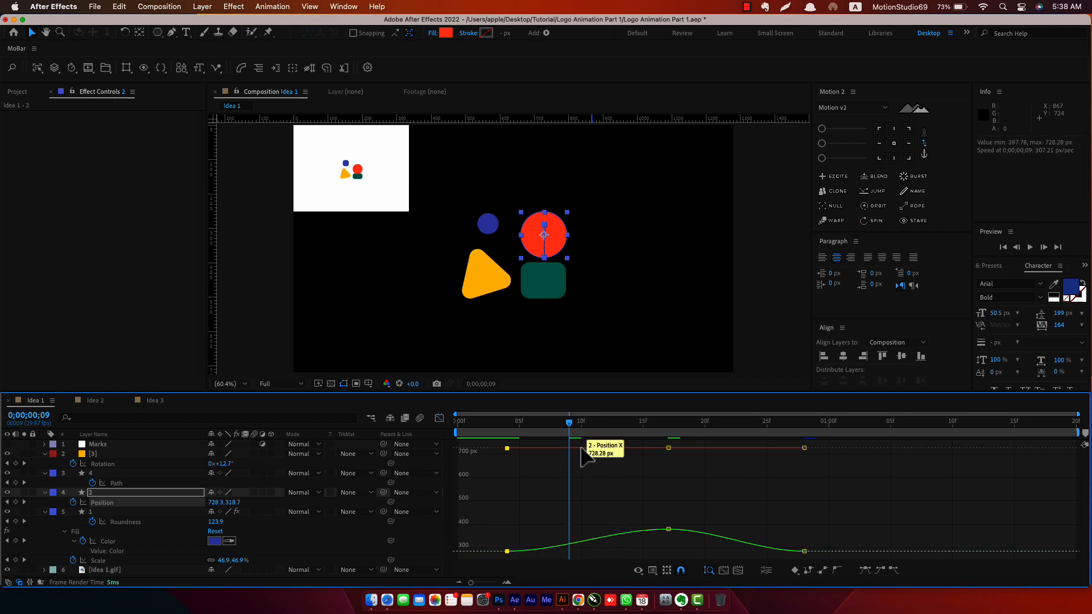
right_click(562, 484)
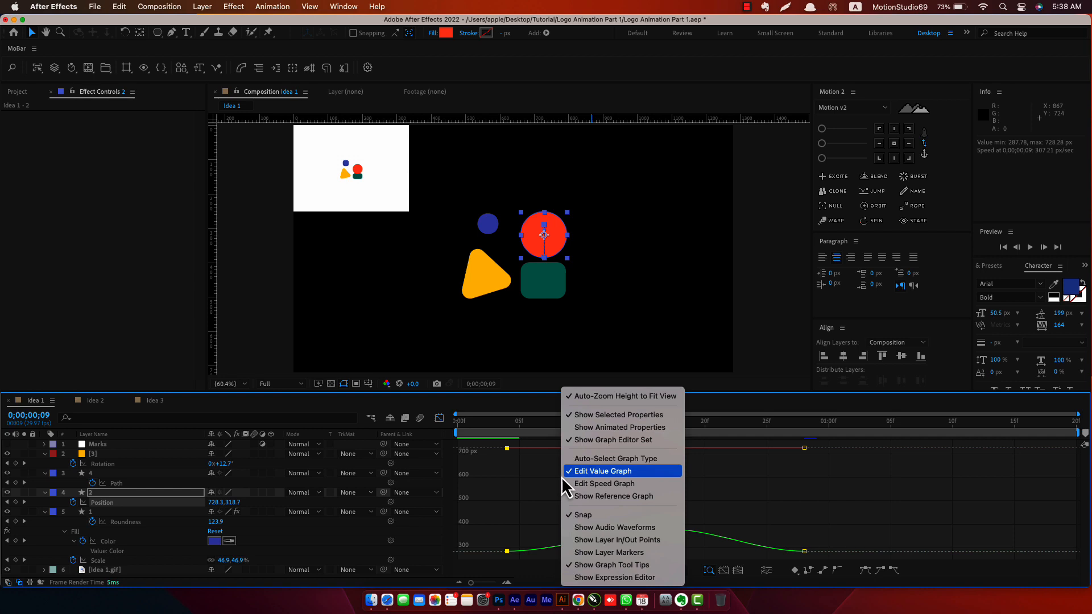
click(594, 484)
- Lengthen the incoming ease of layer 2's frame 17 Position keyframe back to about frame 10 and scrub through the motion
mouse_move(571, 421)
mouse_down()
mouse_move(612, 431)
mouse_move(527, 437)
mouse_move(624, 435)
mouse_move(581, 432)
mouse_up()
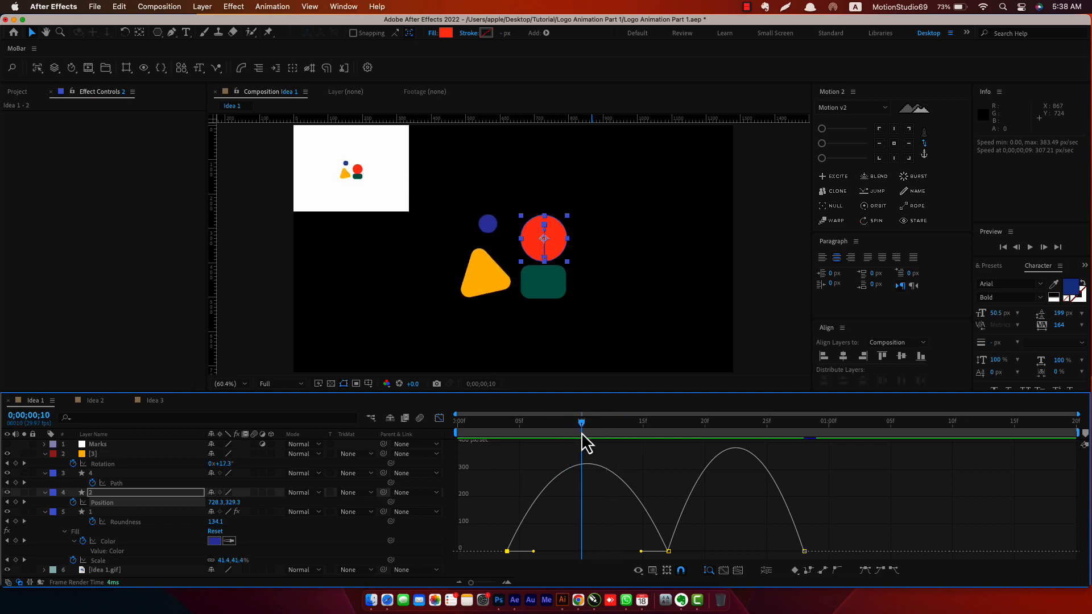
drag(640, 551, 586, 552)
drag(581, 429, 699, 436)
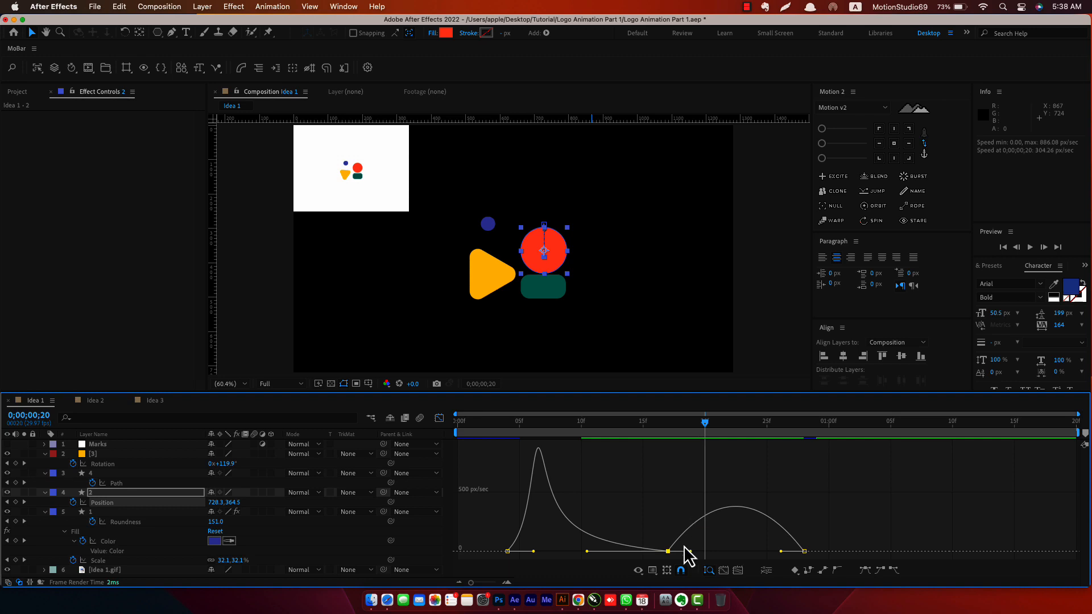
- Lengthen the outgoing ease at frame 17 and the incoming ease at frame 28 on layer 2's Position, and preview
drag(690, 552, 707, 555)
key(super+z)
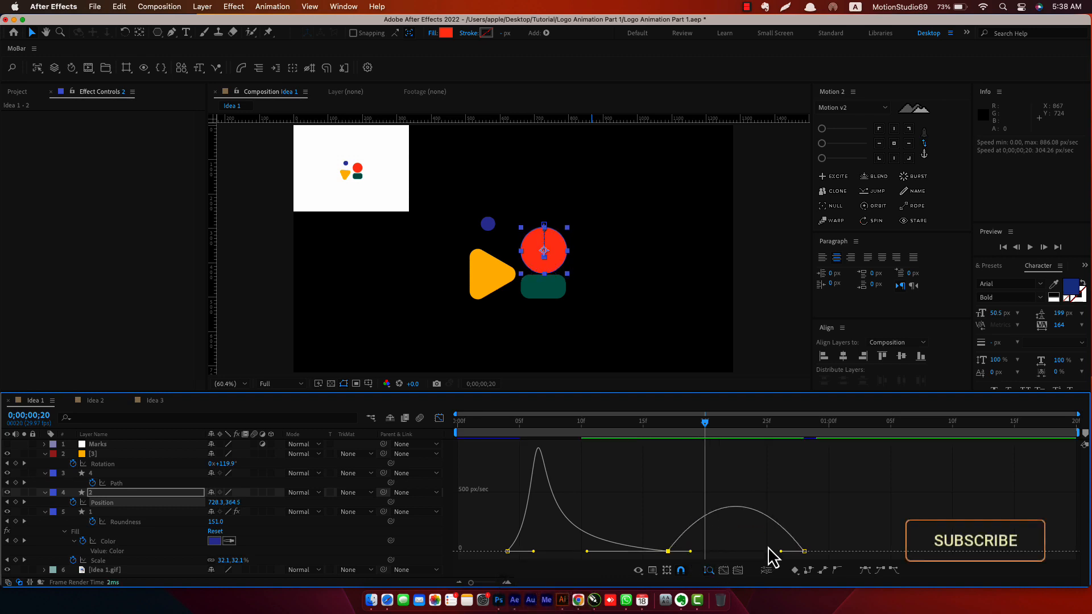
drag(704, 423, 741, 425)
click(780, 552)
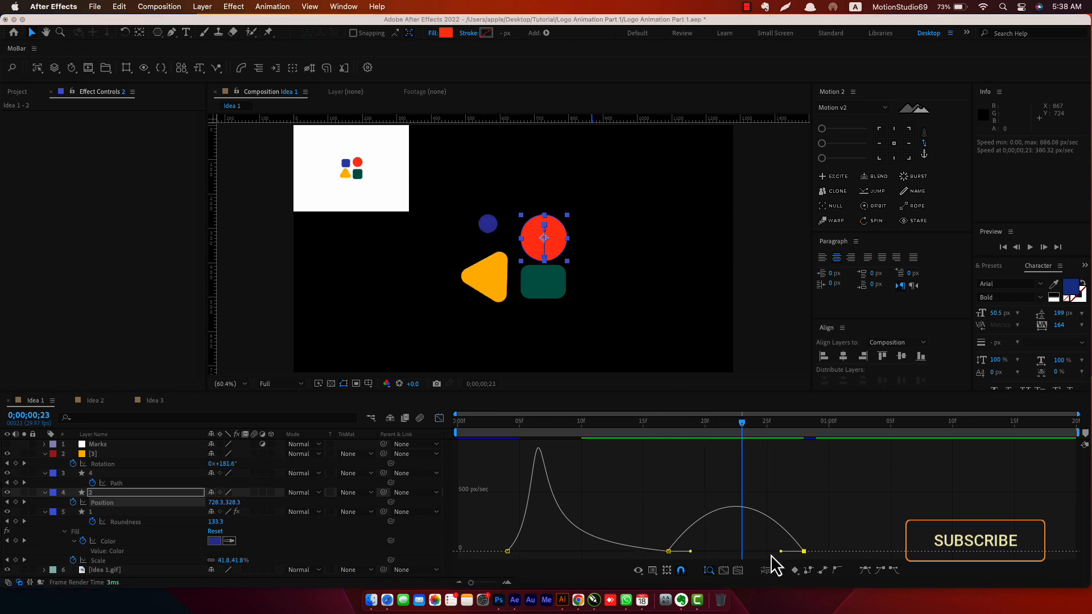
click(696, 555)
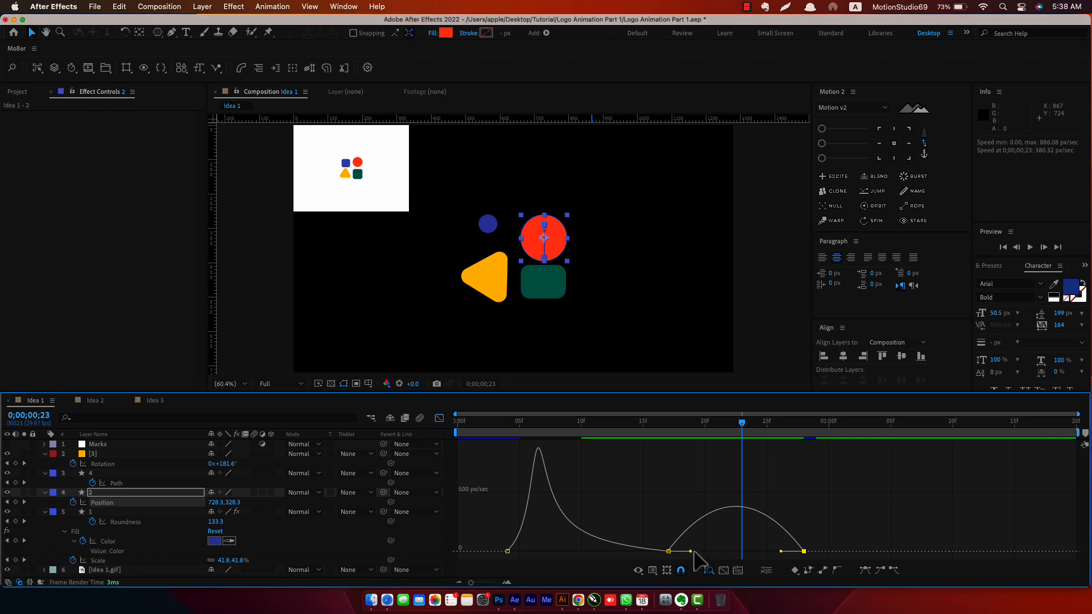
drag(690, 551, 706, 551)
drag(781, 551, 761, 551)
key(space)
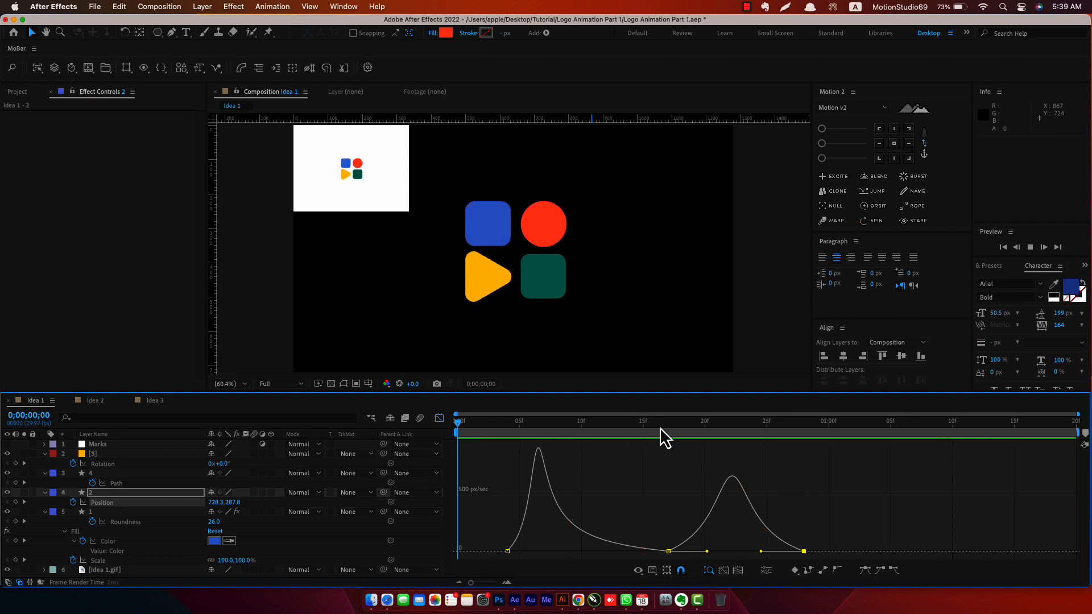
- Extend the outgoing ease of layer 2's frame 17 Position keyframe to about frame 21 for a sharper second speed peak, and preview
mouse_move(663, 428)
mouse_down()
mouse_move(694, 427)
mouse_move(668, 429)
mouse_up()
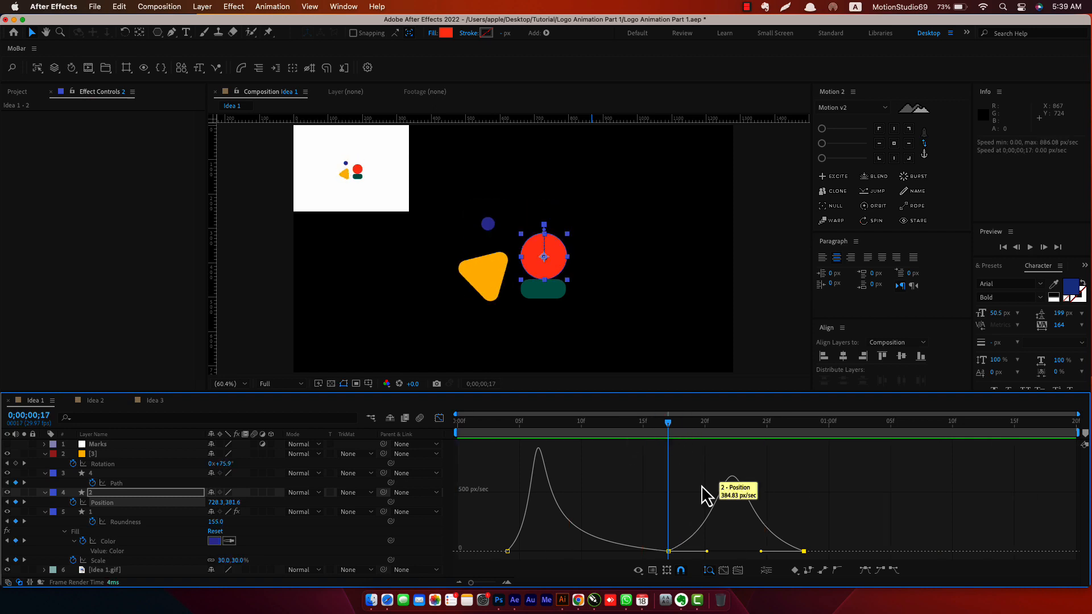
drag(707, 553, 719, 560)
key(space)
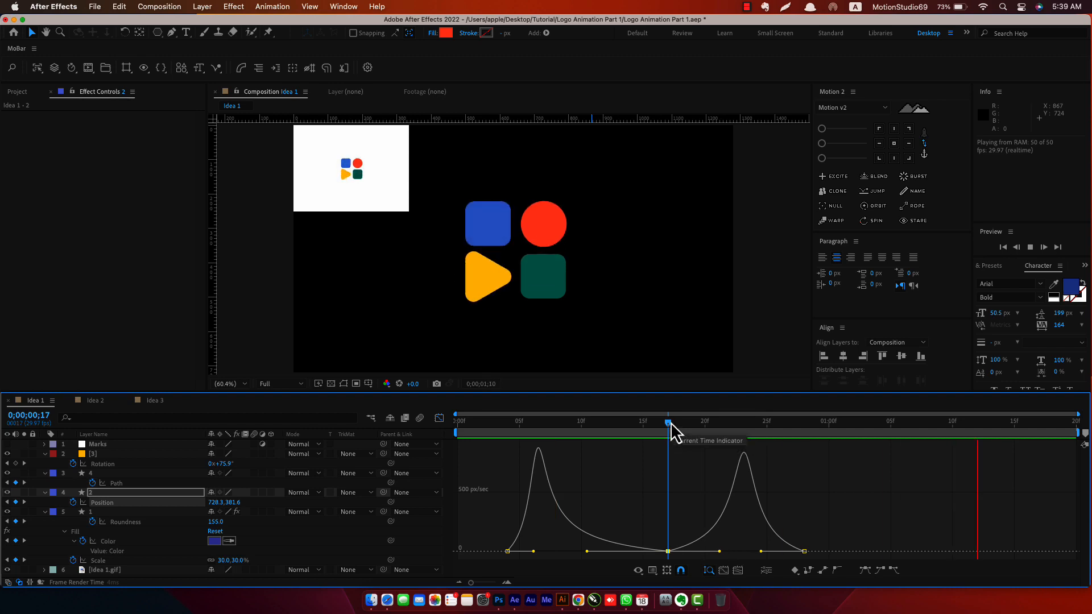
click(669, 422)
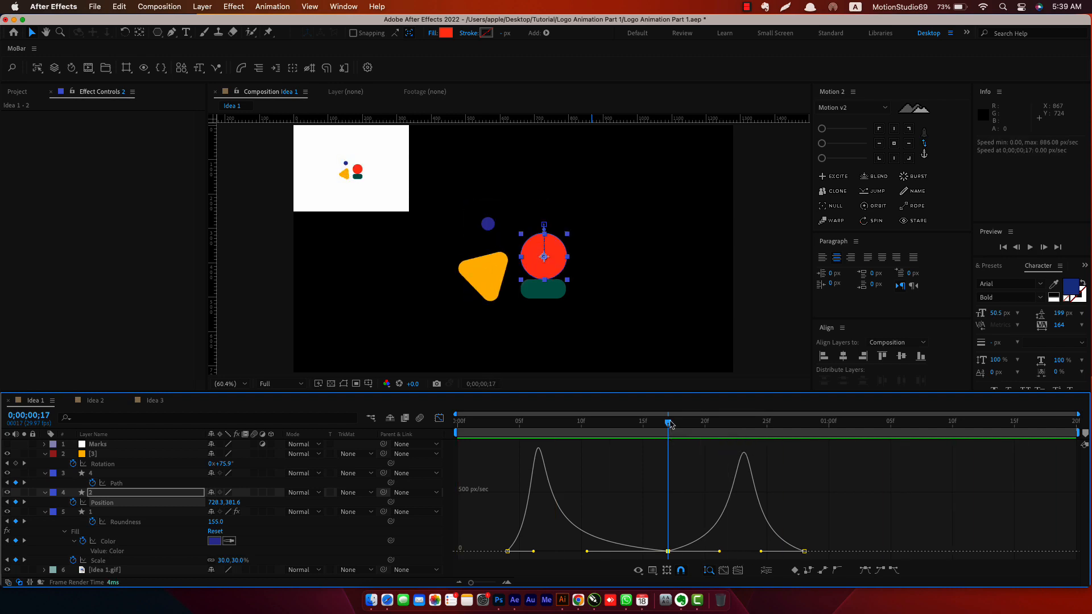
- Reshape layer 4's Path speed graph with 100% incoming influence at frame 17 and a longer outgoing ease to about frame 21
click(534, 296)
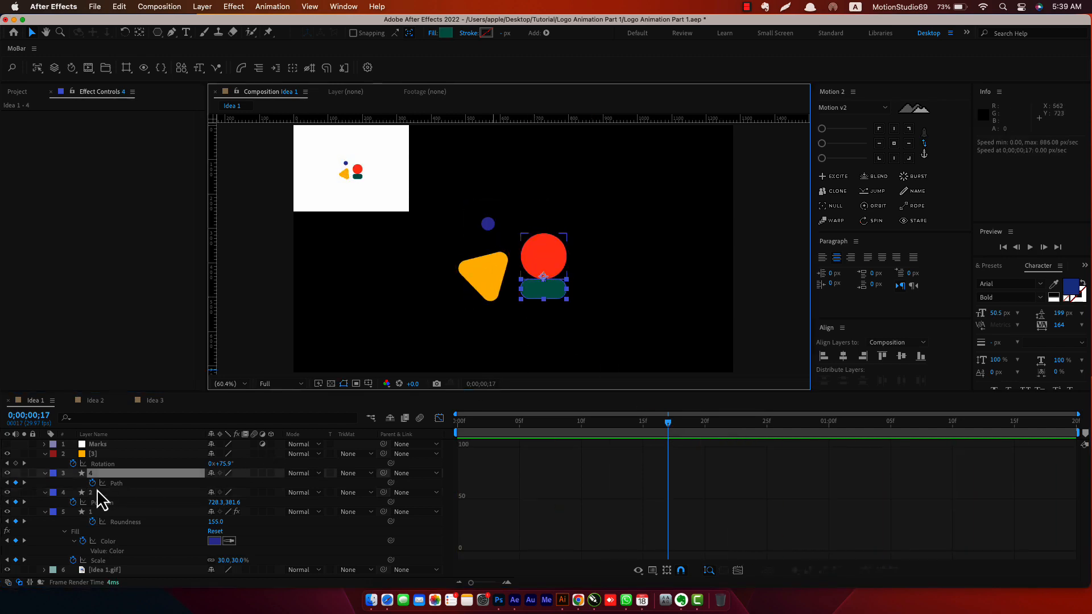
click(118, 483)
key(F9)
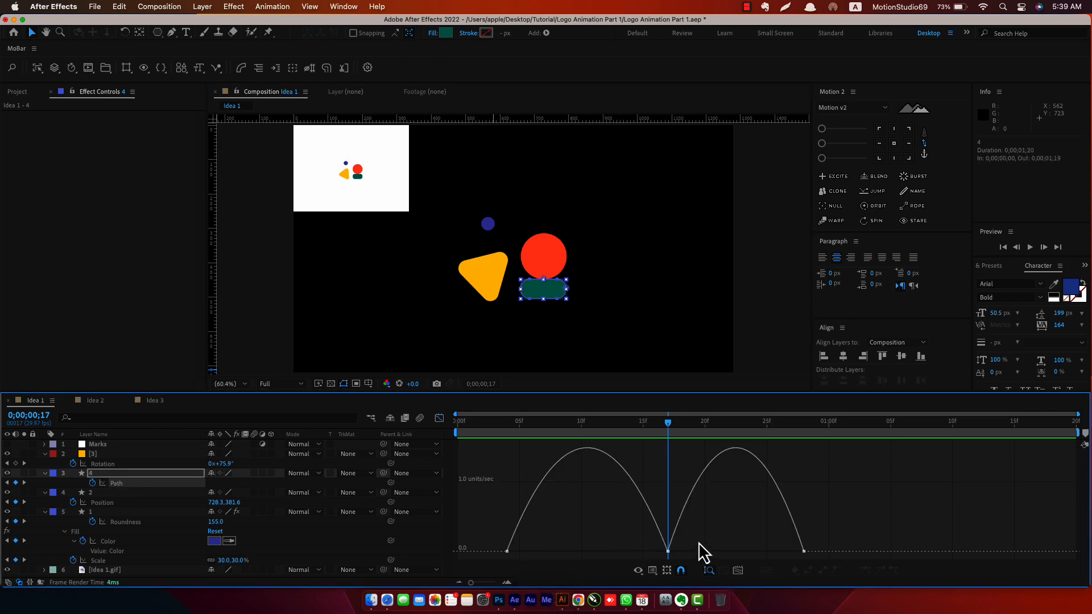
drag(698, 541, 579, 556)
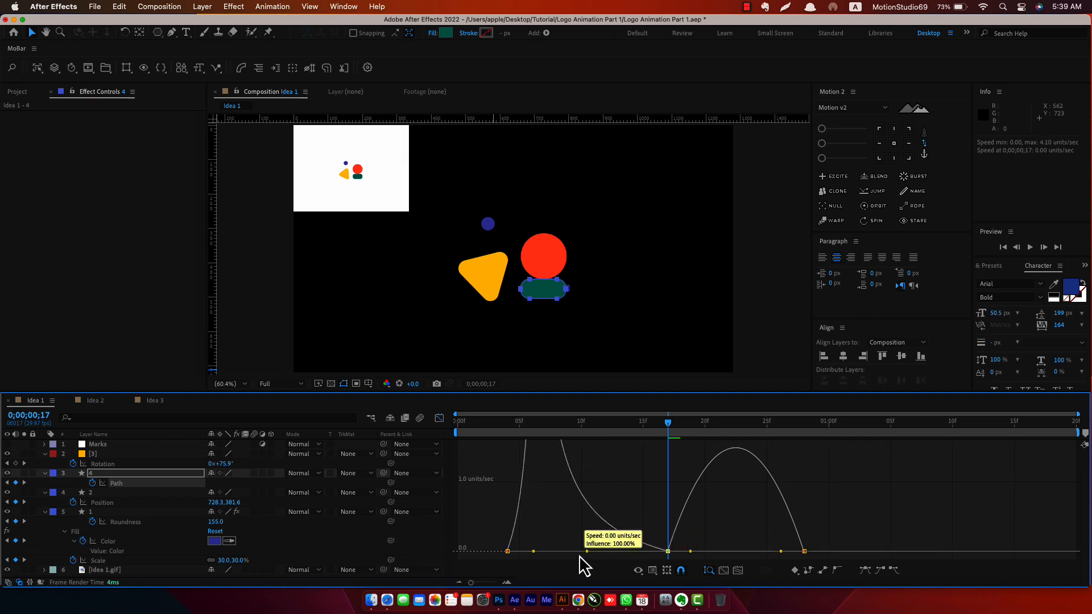
drag(510, 428, 646, 454)
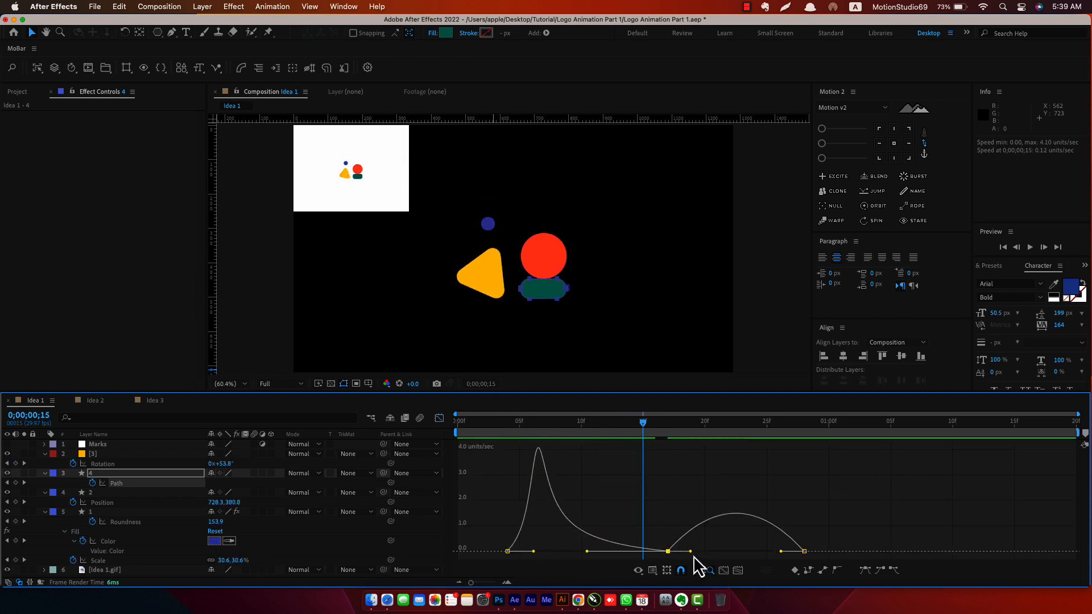
drag(690, 552, 722, 553)
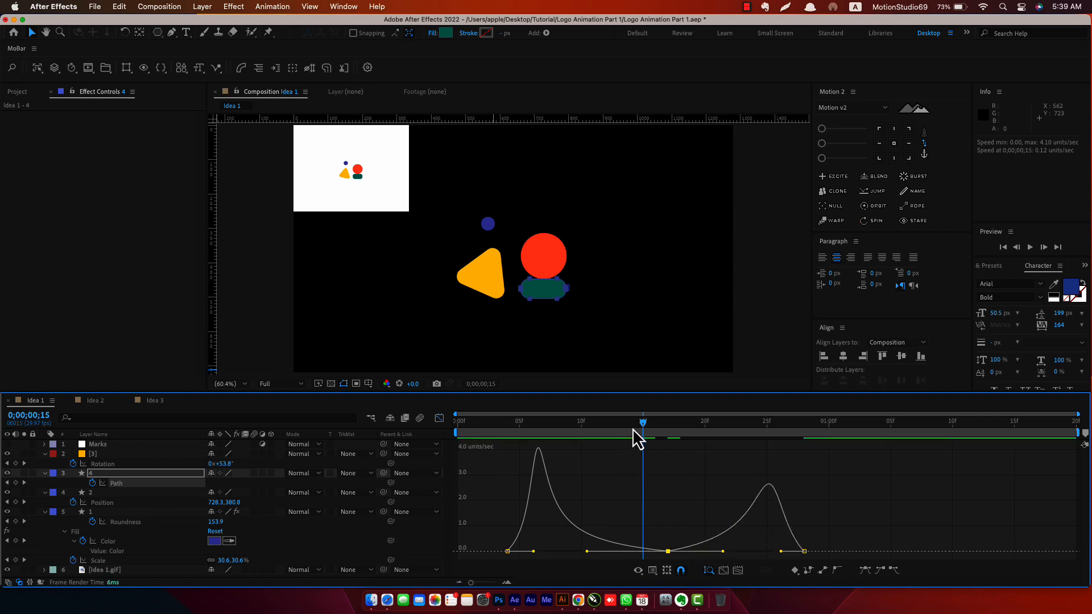
drag(646, 424, 671, 422)
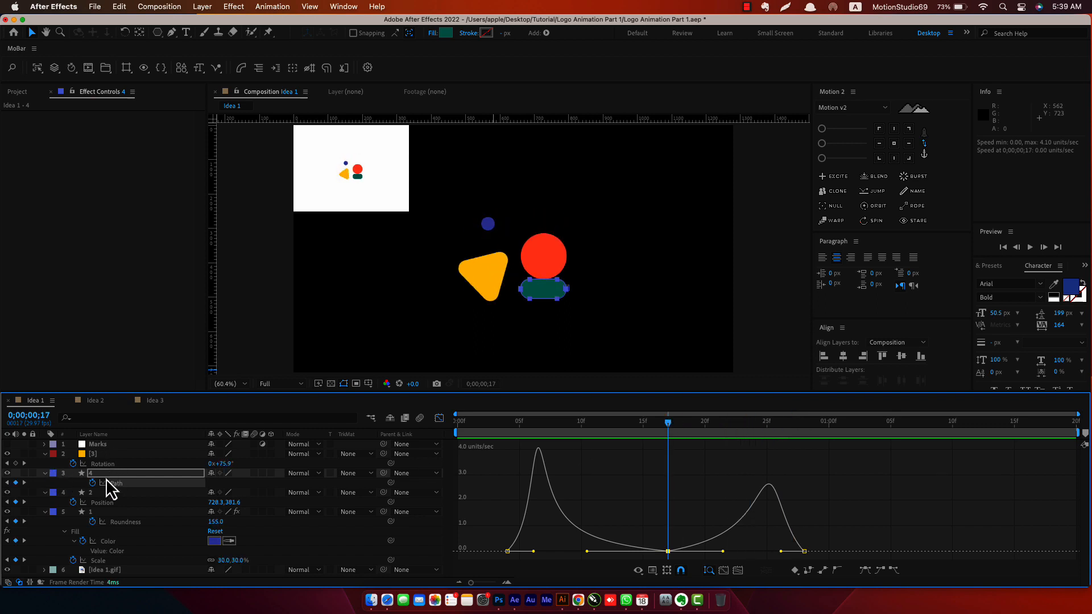
- Return layer 2 to the keyframe view and add a Position keyframe at frame 26
click(102, 495)
key(u)
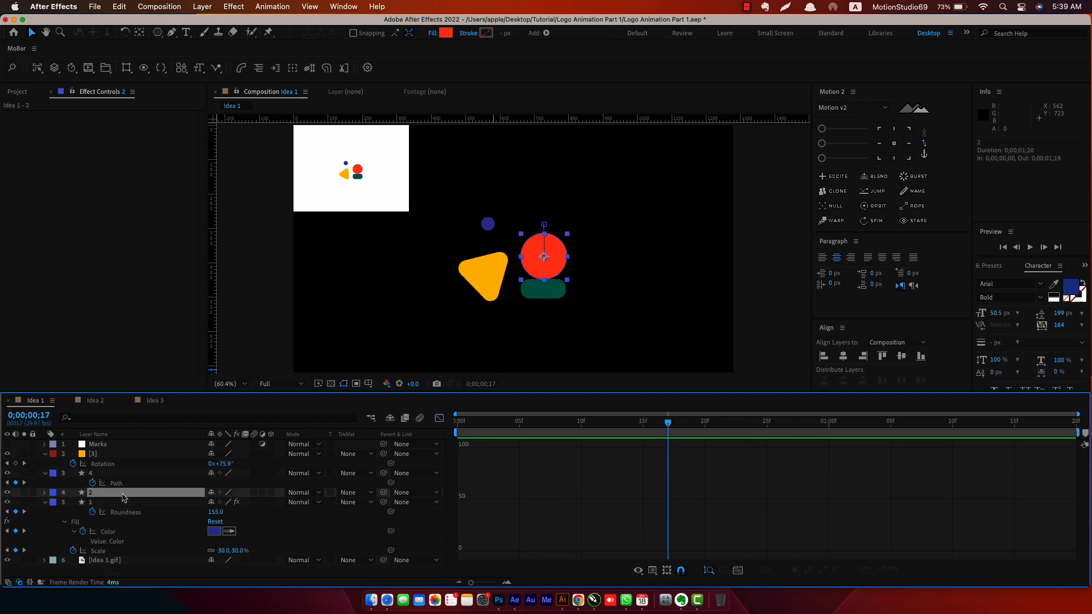
key(u)
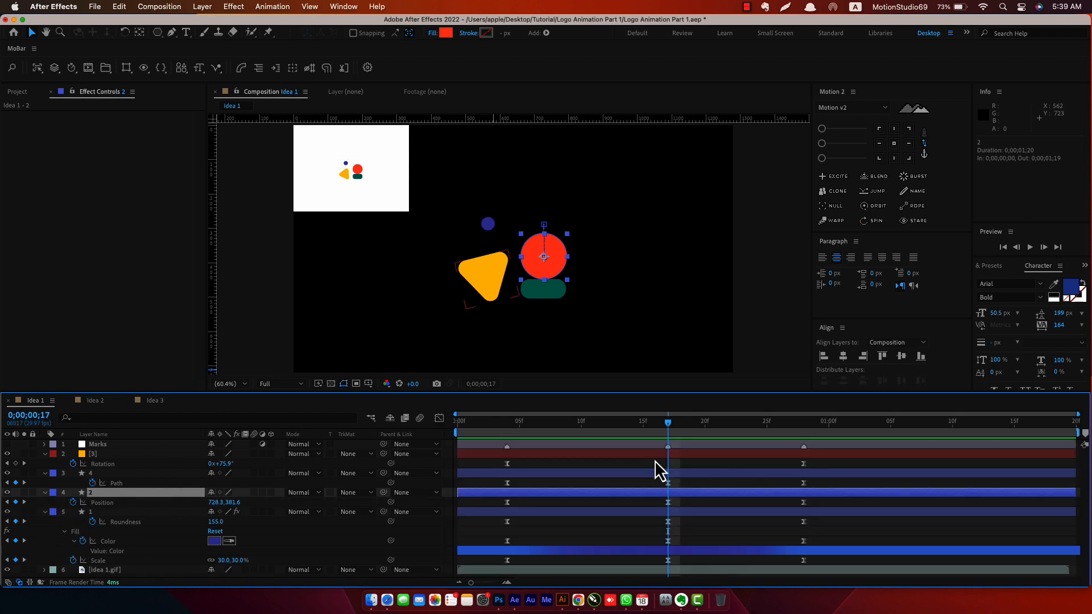
drag(705, 427, 773, 433)
click(16, 502)
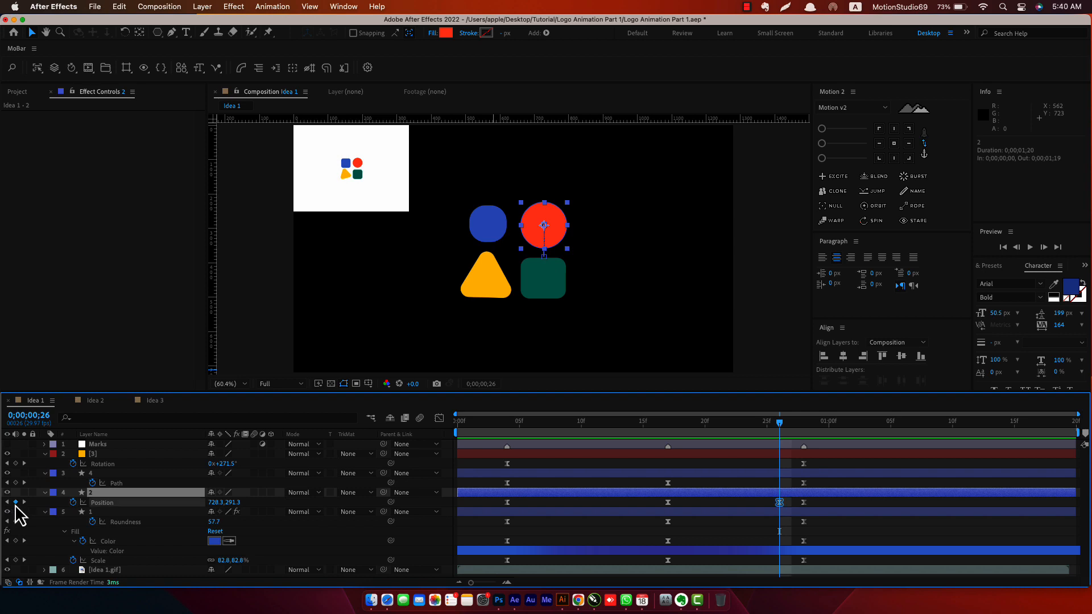
- Copy layer 2's final Position keyframe to frame 24 and raise the red circle there to about Y 278.8
drag(707, 432, 749, 427)
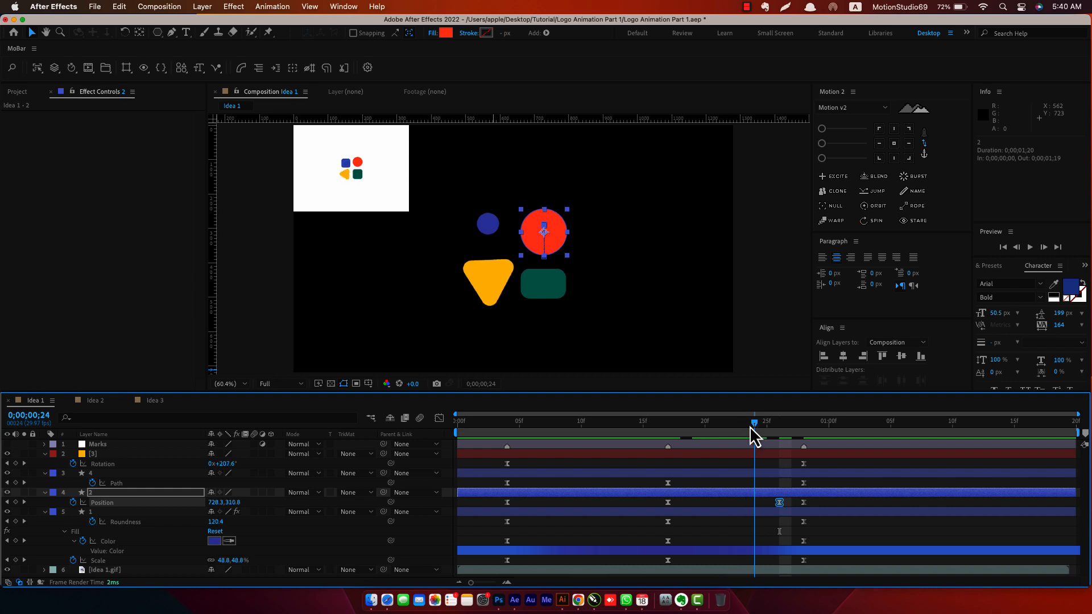
click(803, 504)
key(super+x)
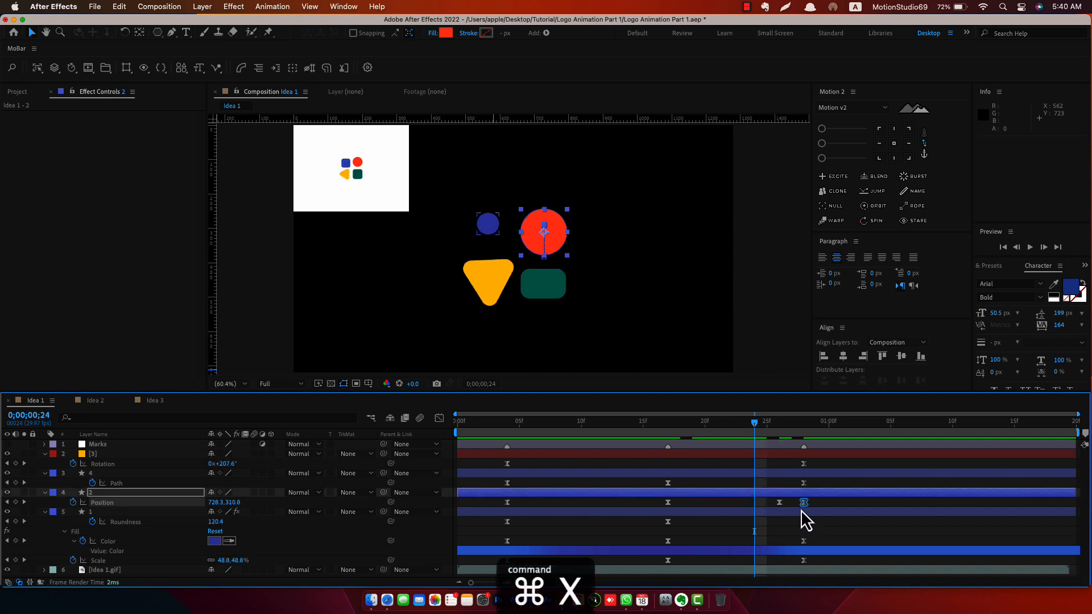
key(super+z)
key(super+c)
key(super+v)
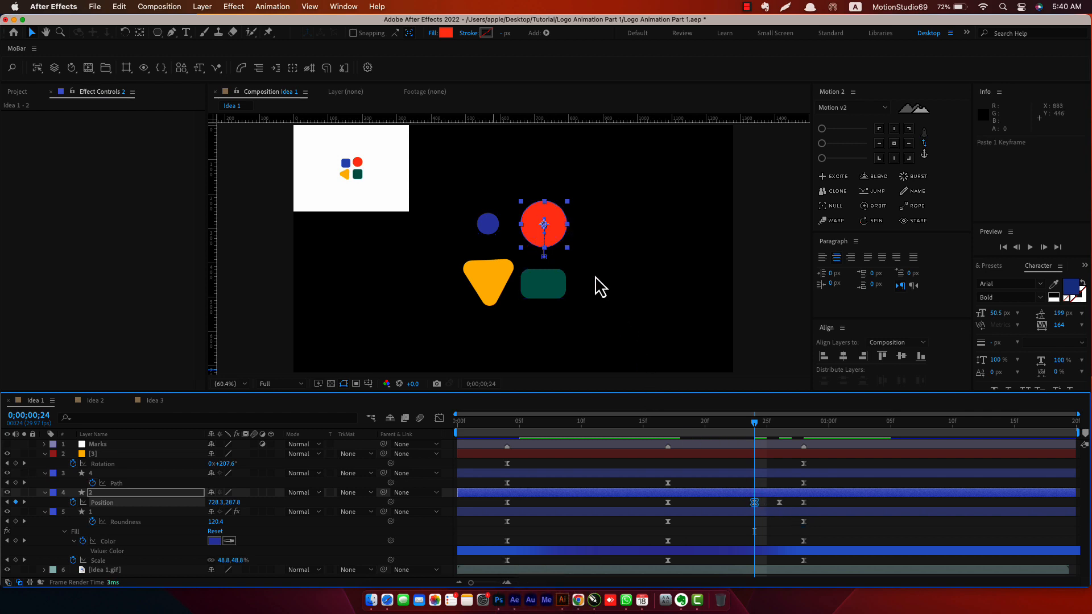
scroll(595, 276, up, 1)
drag(583, 229, 584, 226)
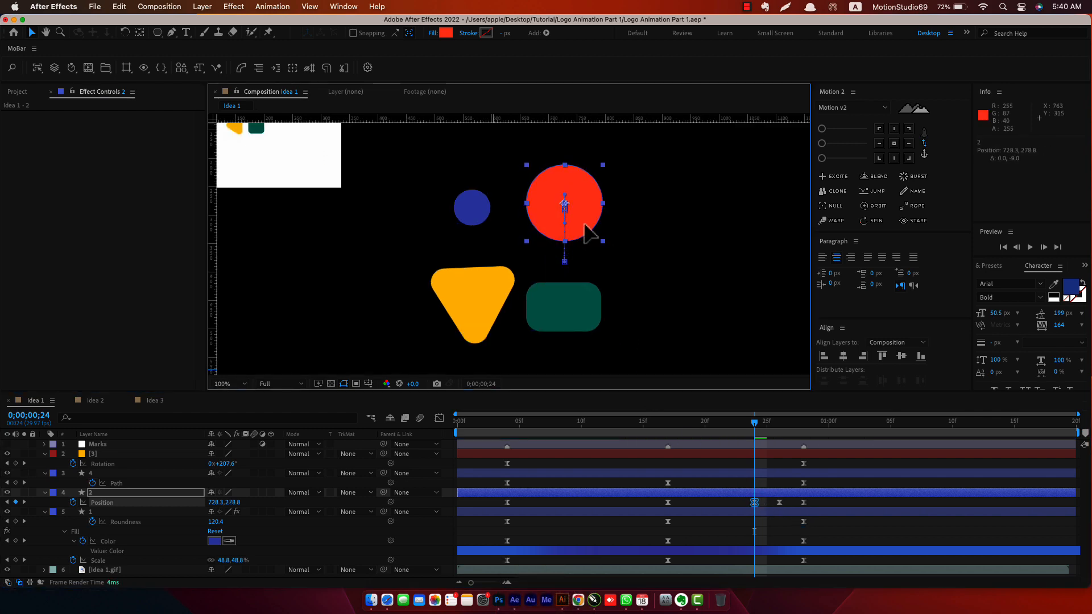
- Paste layer 2's final Position keyframe at frame 26 with the red circle lowered to about Y 293.8, and preview from the start
key(Page_Down)
key(Page_Down)
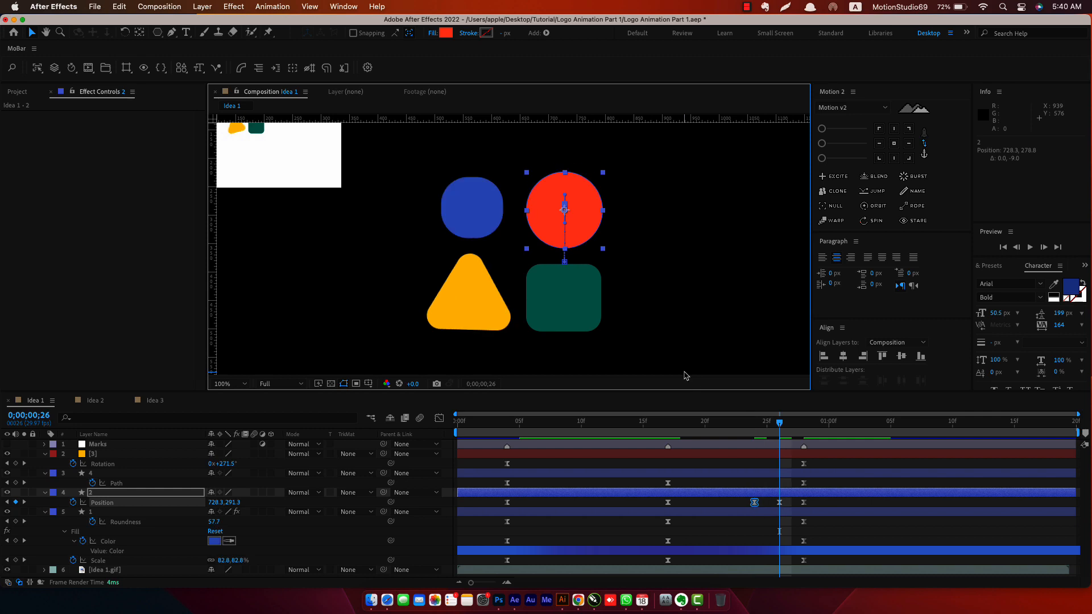
click(803, 503)
key(super+c)
key(super+v)
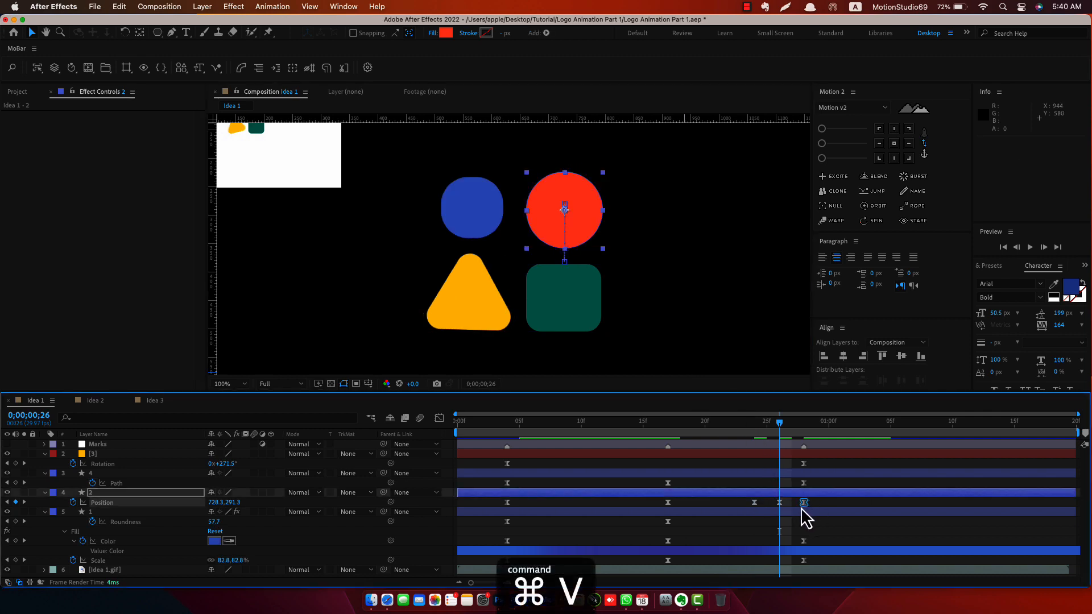
drag(581, 227, 580, 229)
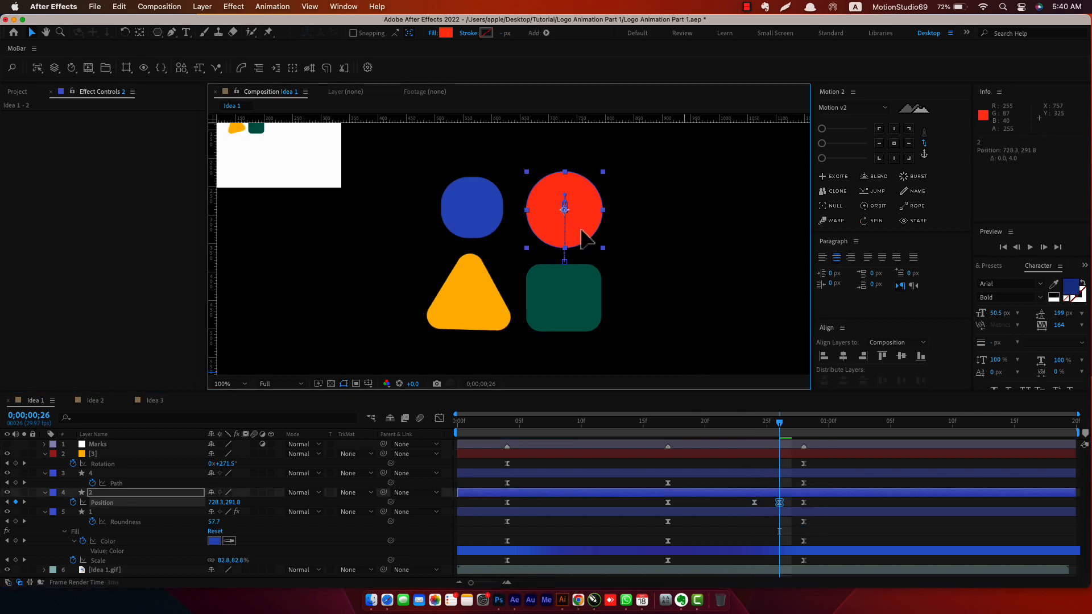
drag(524, 423, 429, 431)
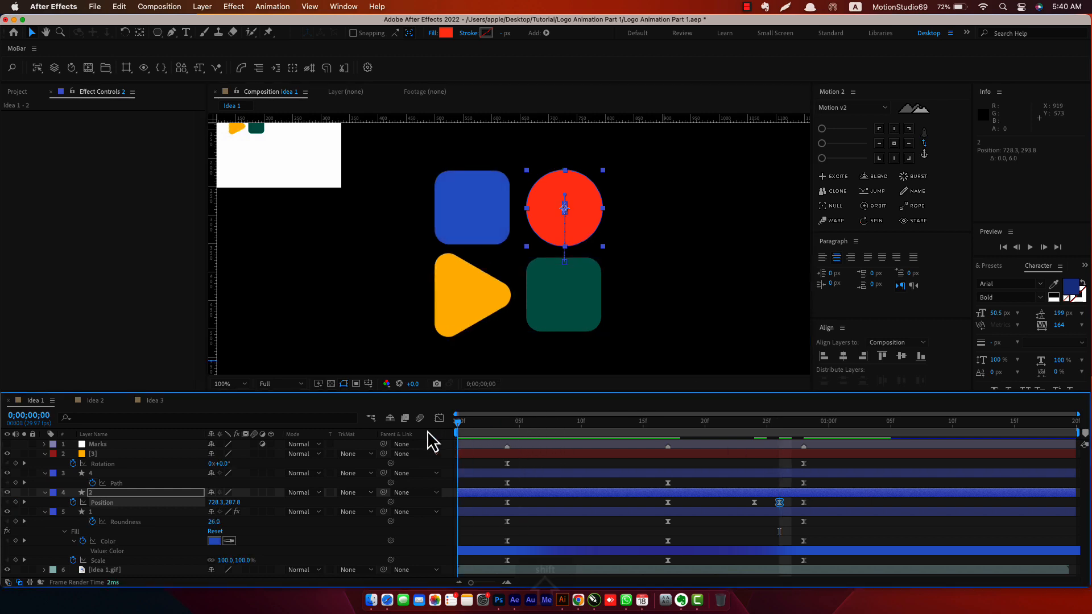
key(shift+/)
key(space)
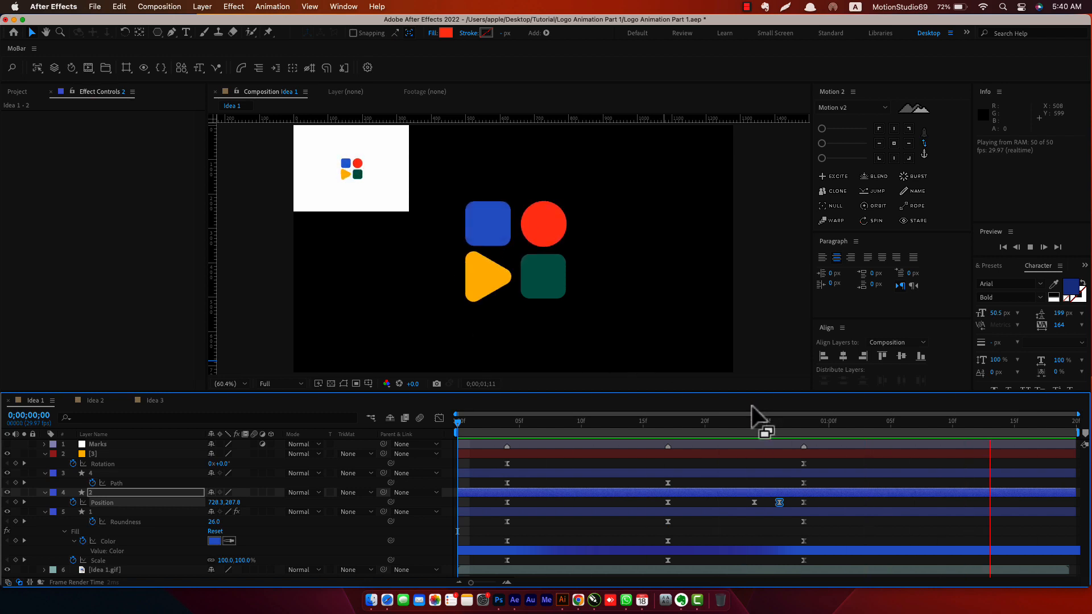
- Shift layer 2's last three Position keyframes three frames later so they start at frame 27, and preview the bounce
click(755, 429)
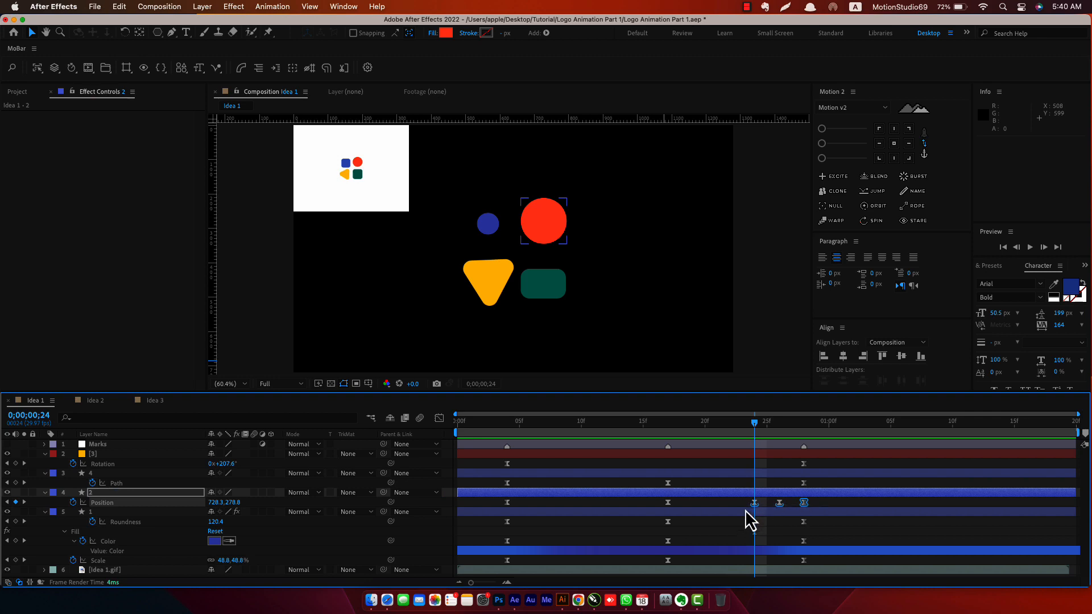
key(super+x)
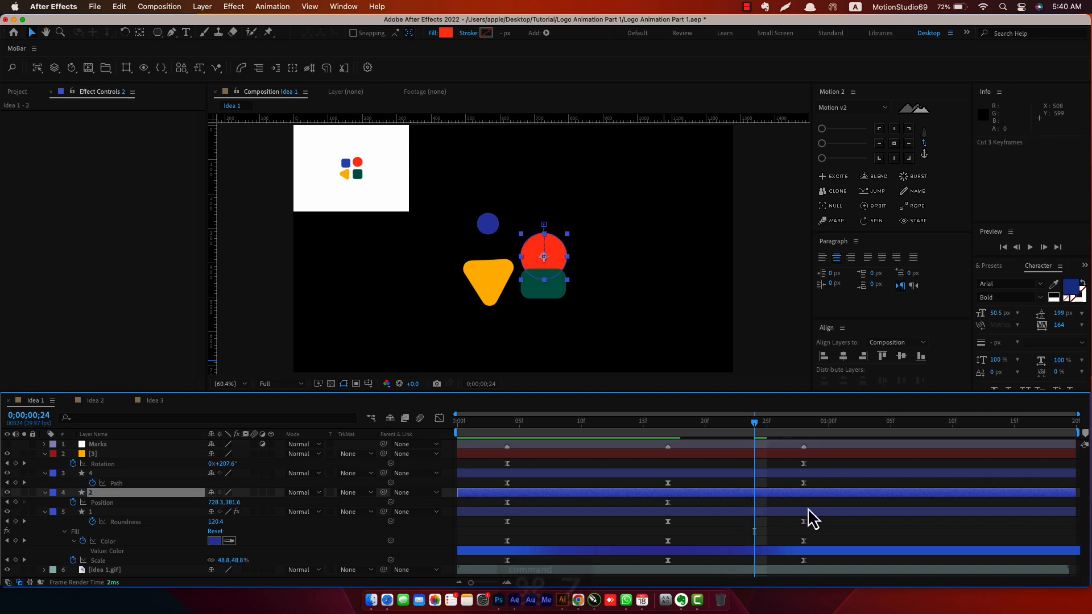
key(super+z)
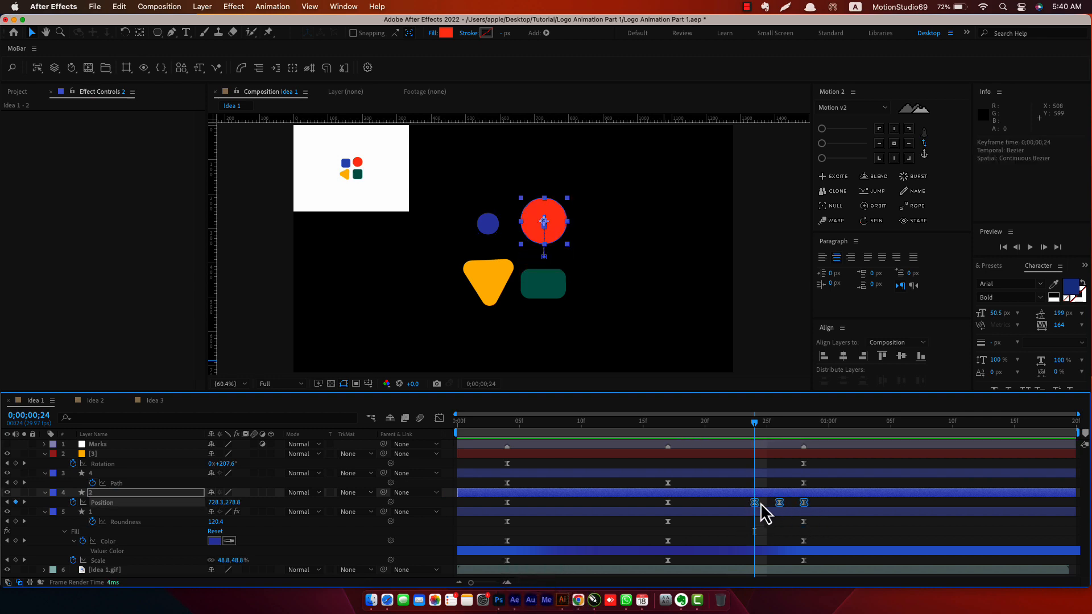
drag(754, 502, 792, 504)
key(space)
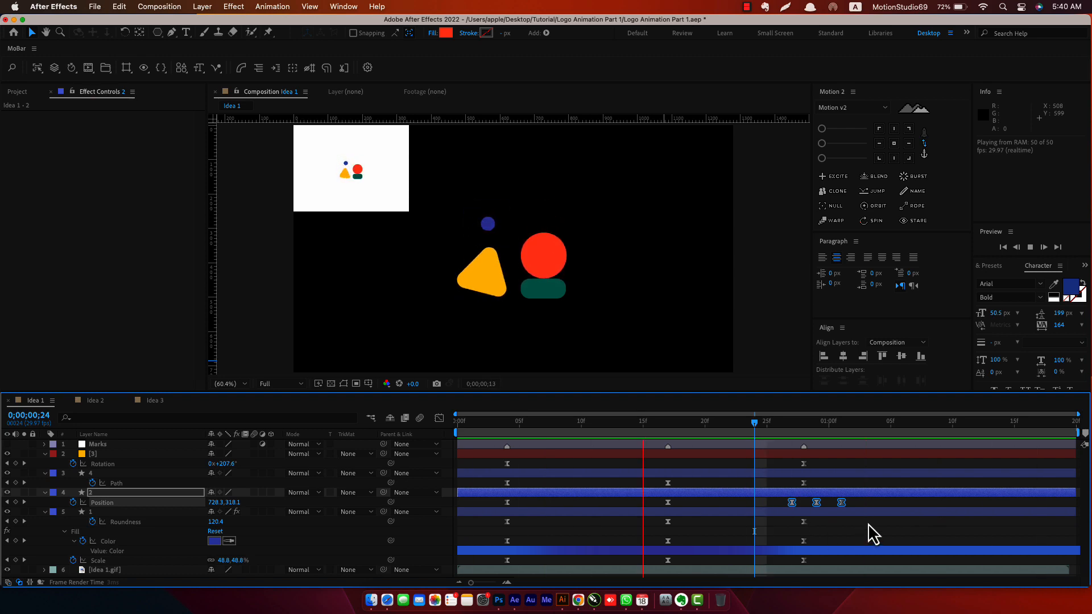
- Stop the preview and undo the last keyframe interpolation change
key(space)
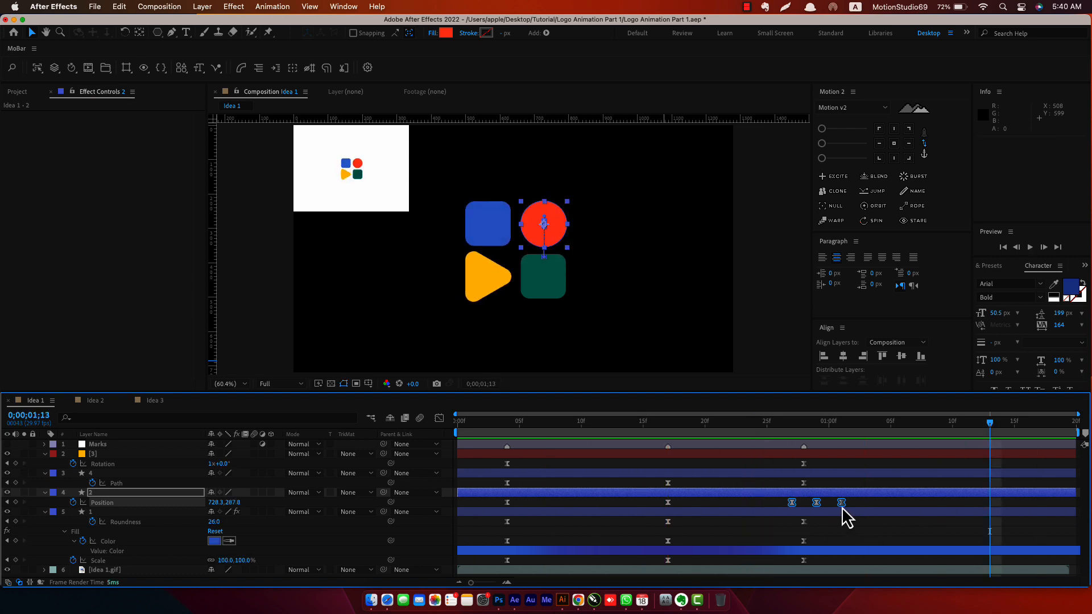
key(super+z)
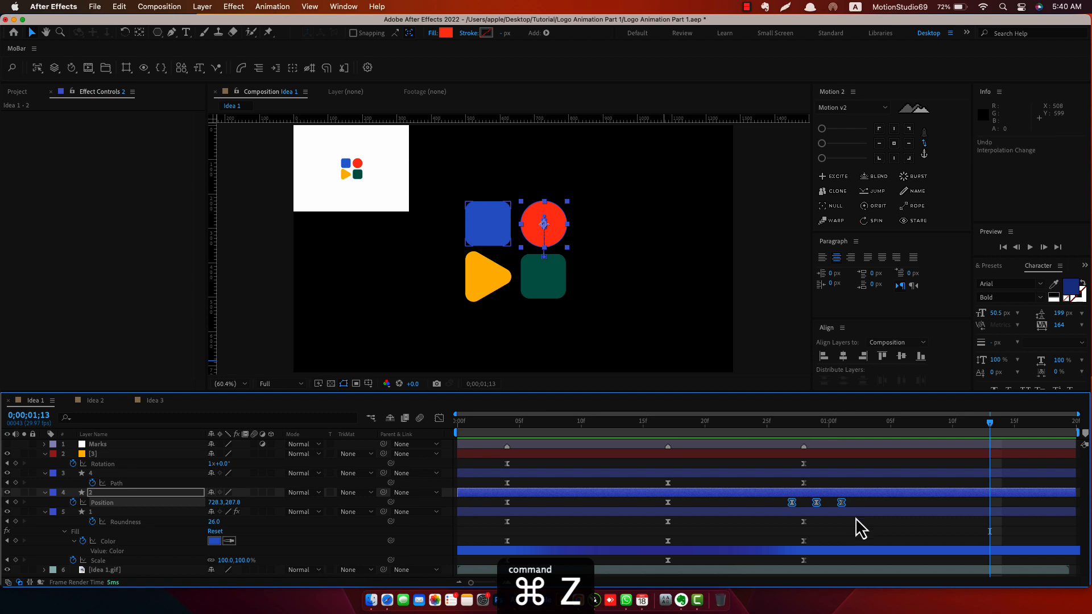
key(super+z)
- Stretch layer 2's last three Position keyframes proportionally so they fall at 0;27, 1;00 and 1;03, and preview the slower bounce
click(843, 503)
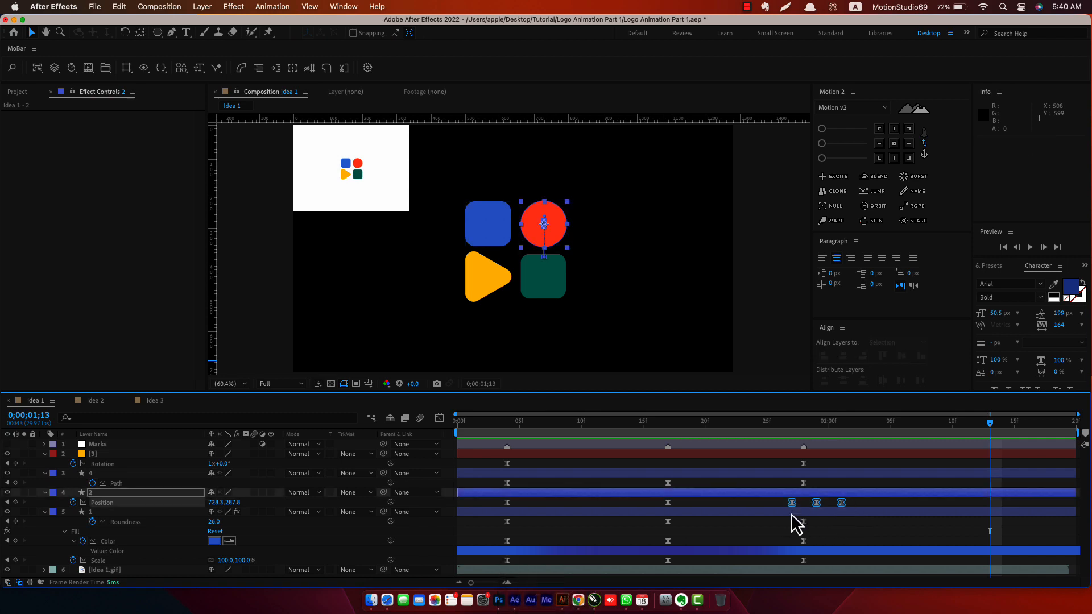
right_click(843, 504)
click(839, 508)
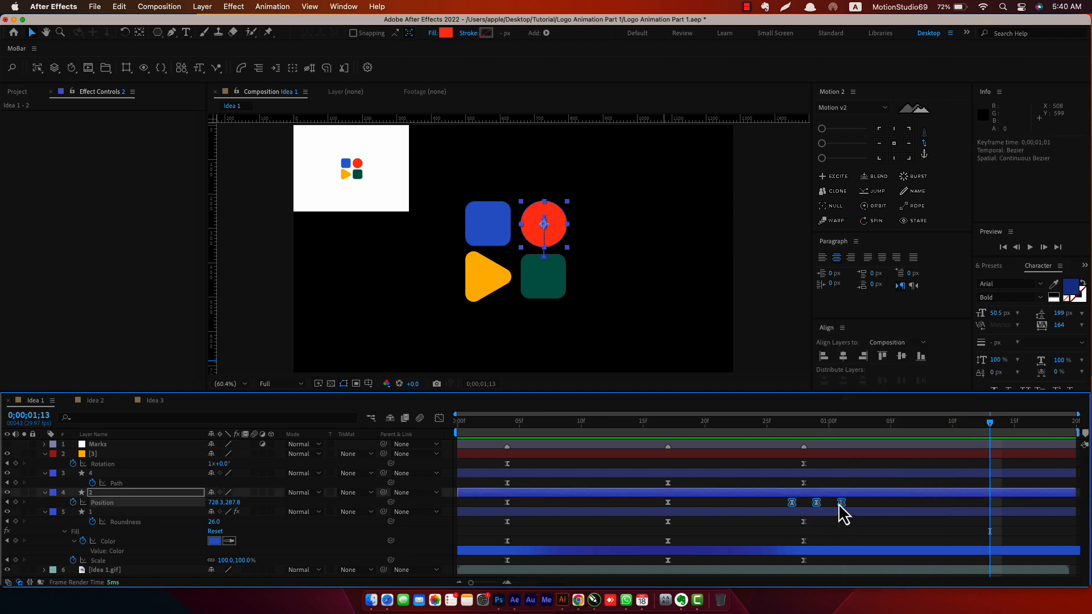
drag(854, 503, 866, 504)
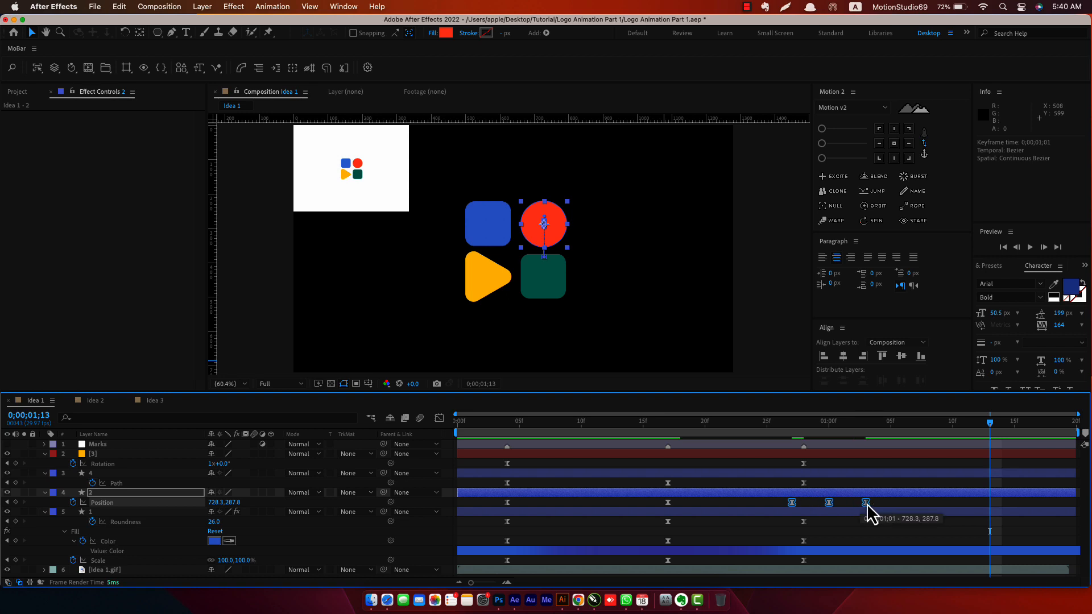
key(space)
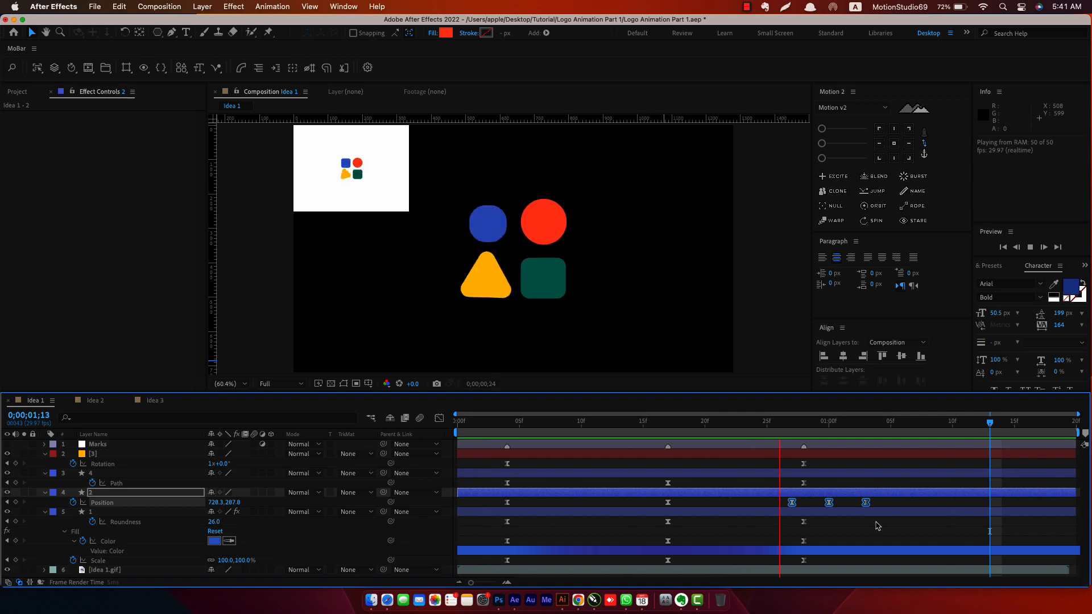
- Stop the preview and select the reference layer Idea 1.gif in the composition
key(space)
click(330, 165)
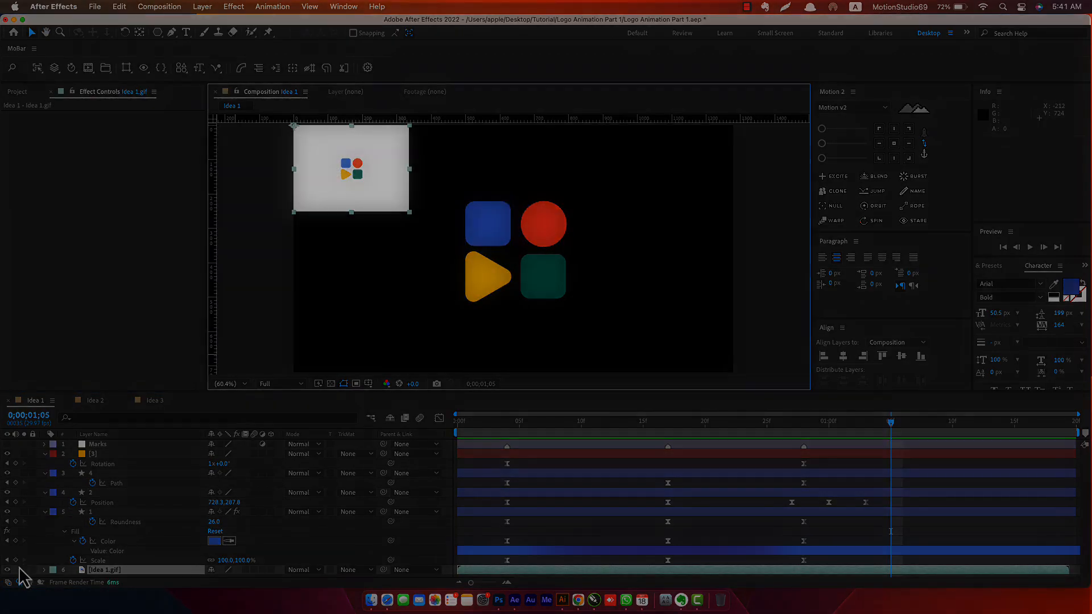